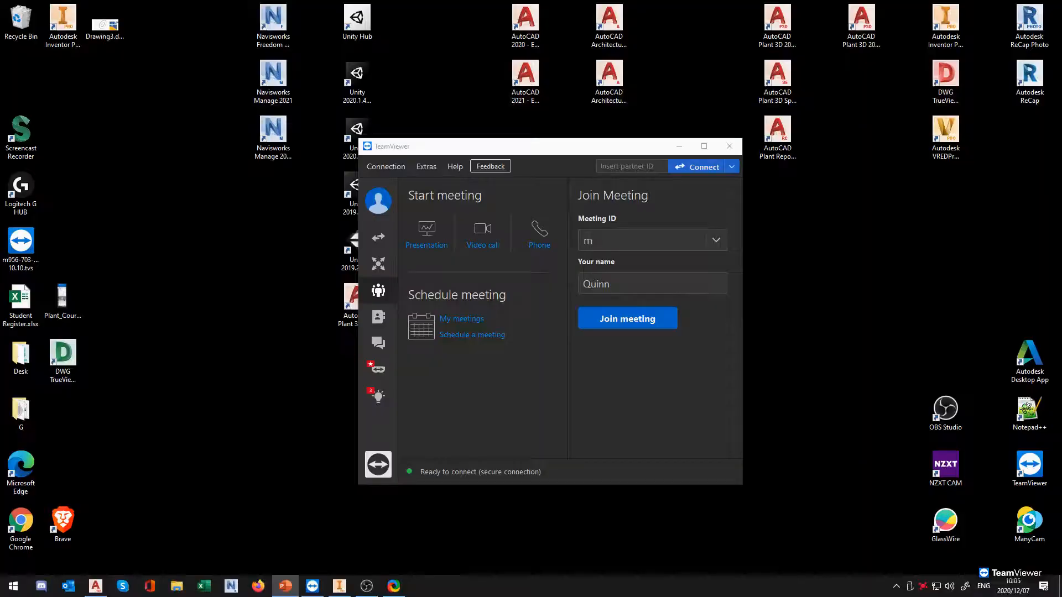
Switch to Inventor and examine the vertical pump assembly, including the flange joint below the motor, from above and below
click(339, 586)
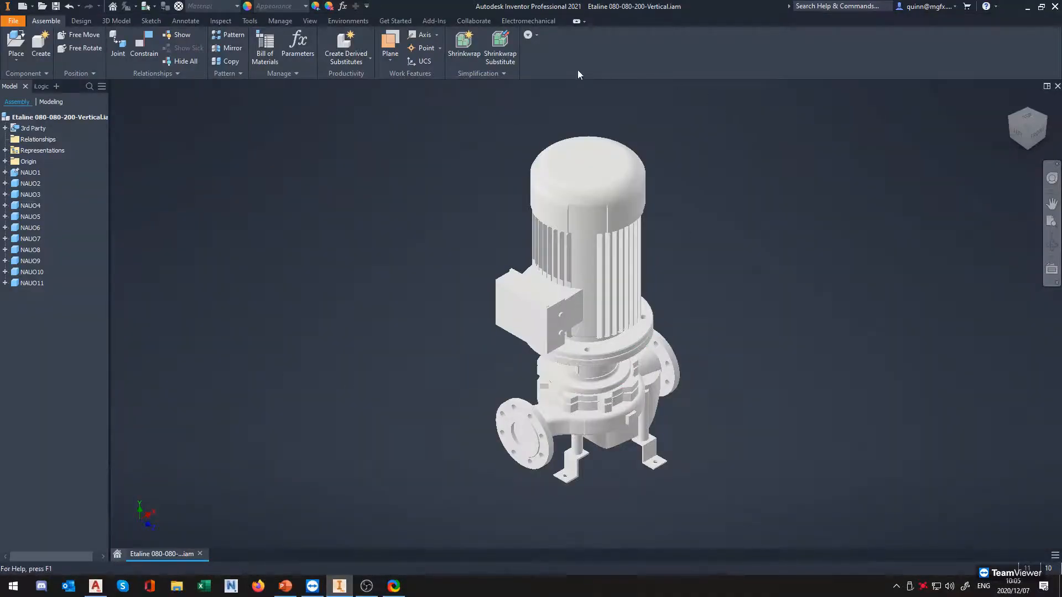
shift+middle_drag(701, 421, 627, 387)
click(1015, 123)
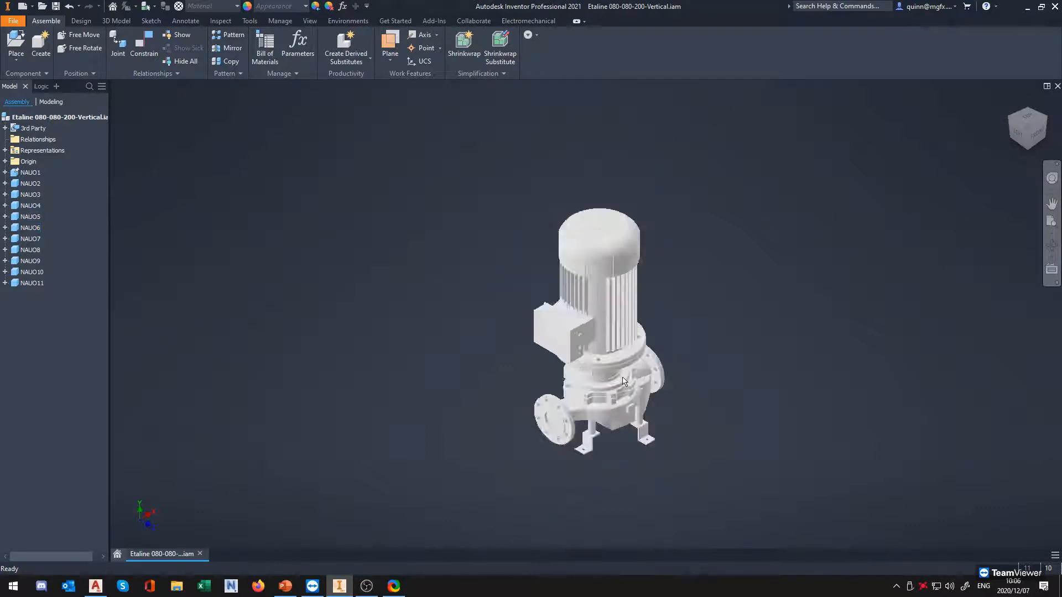
scroll(618, 386, up, 5)
scroll(738, 258, down, 4)
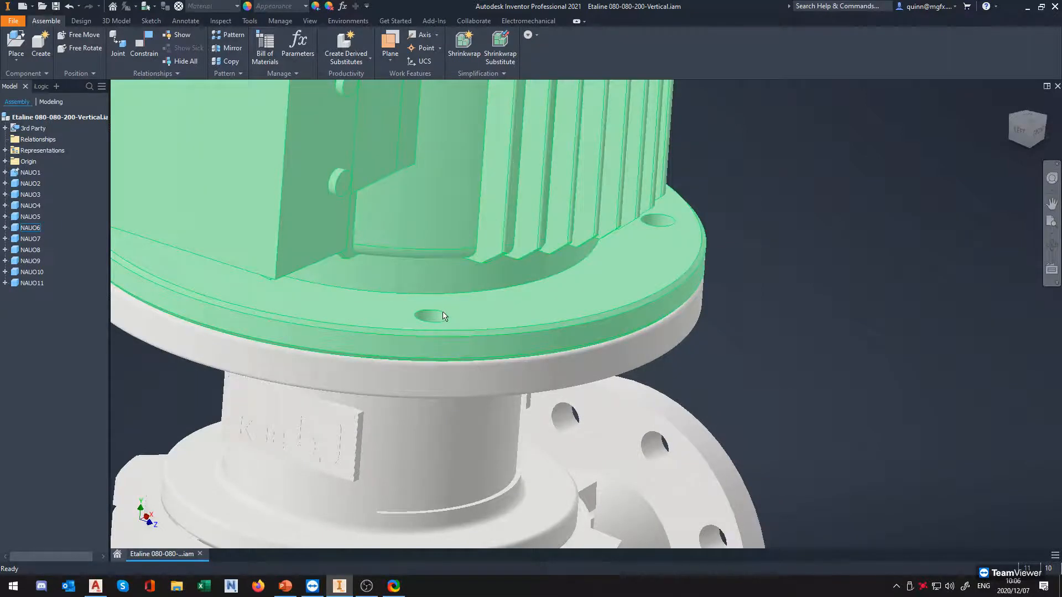
scroll(715, 268, down, 3)
scroll(715, 267, up, 5)
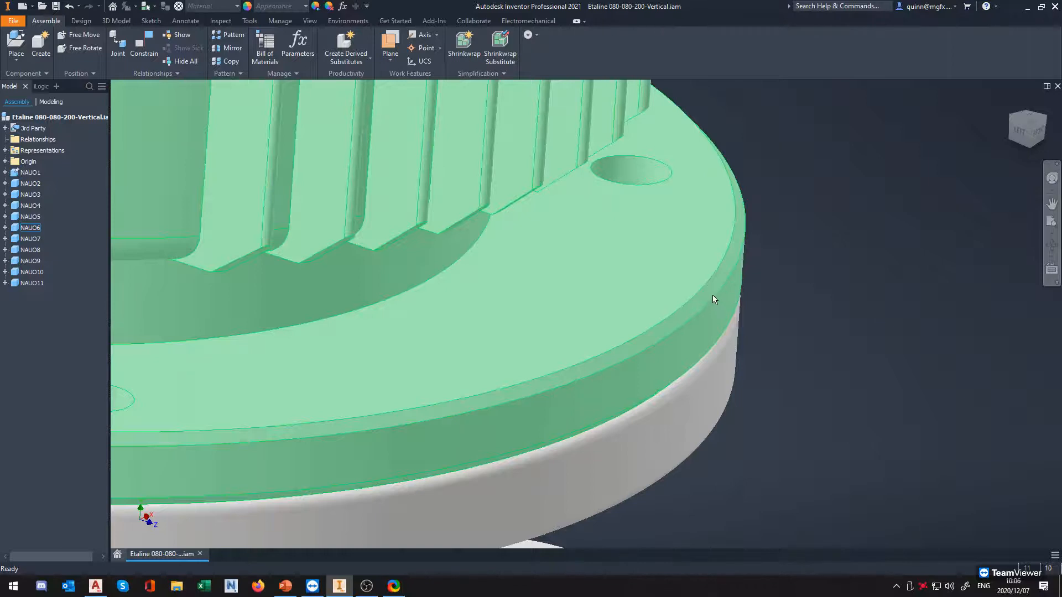
shift+middle_drag(728, 393, 763, 362)
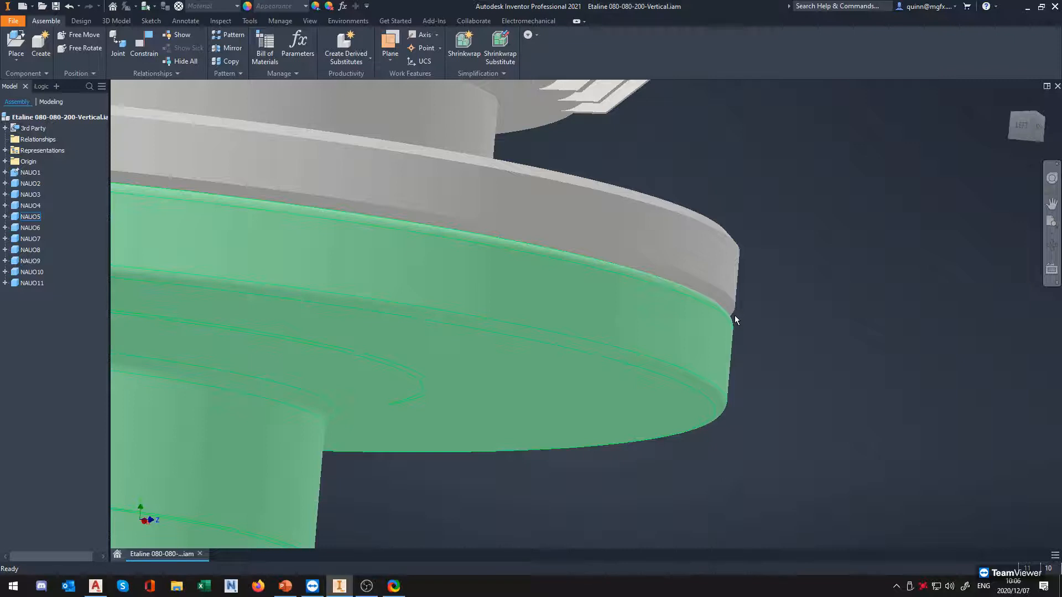
key(F6)
middle_drag(734, 318, 565, 356)
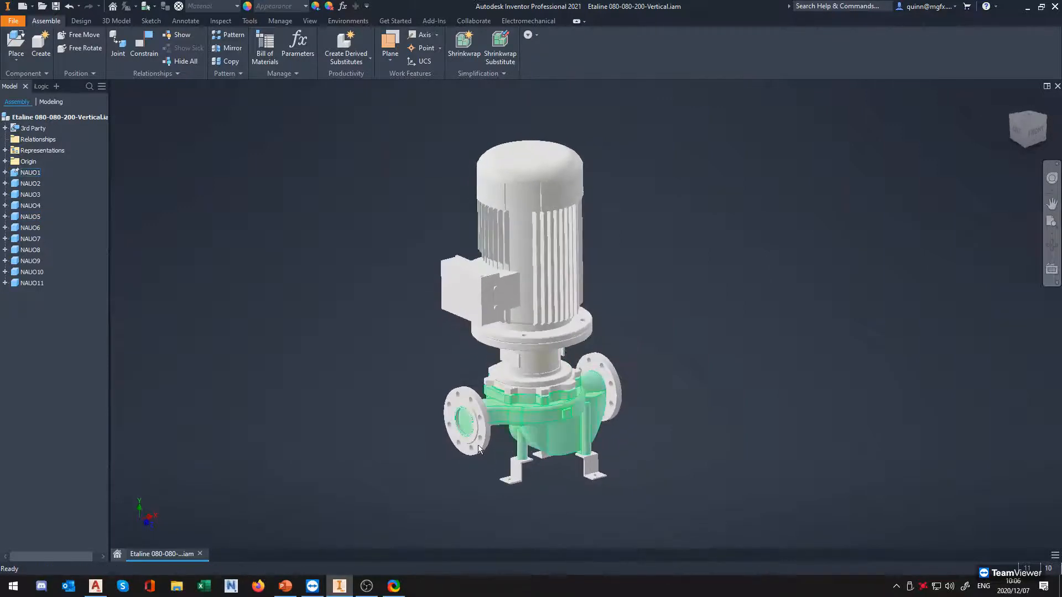
Switch to AutoCAD Plant 3D and examine the pump equipment in drawing 3D-001, including its motor, flanges and feet
click(96, 585)
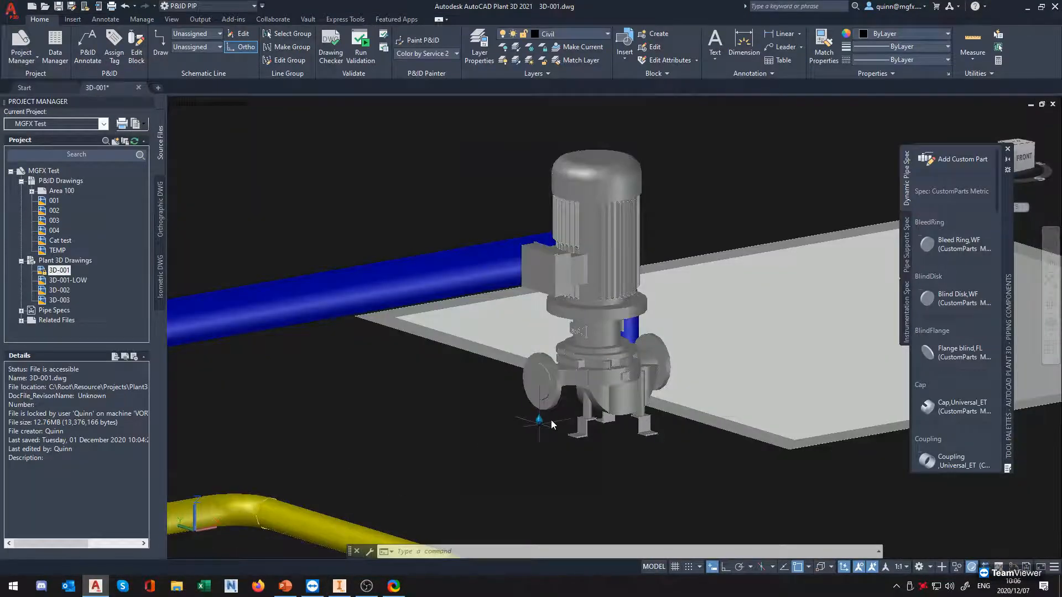
scroll(633, 353, up, 5)
shift+middle_drag(623, 375, 634, 383)
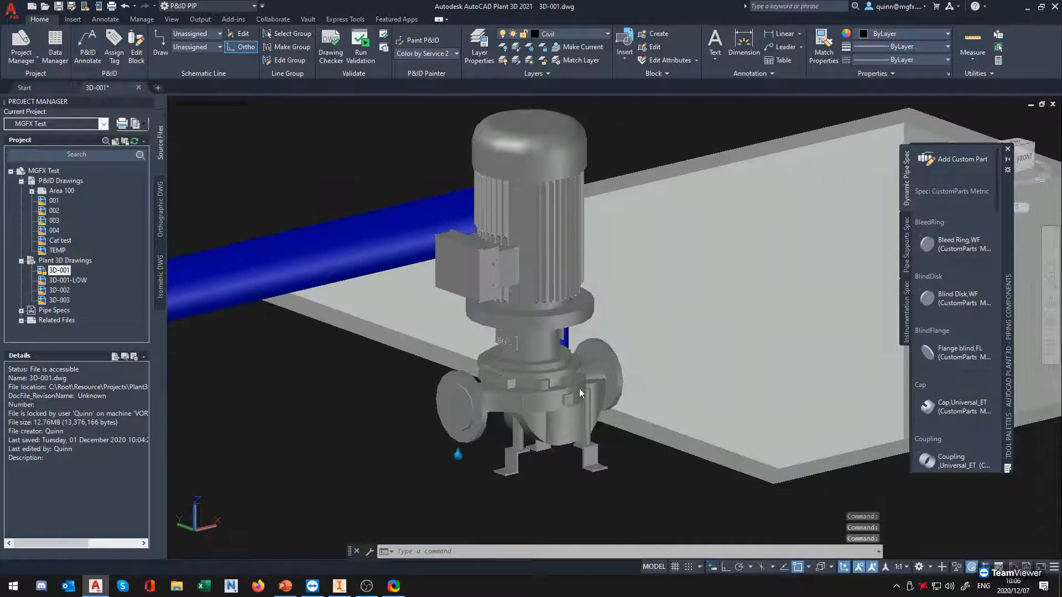
scroll(562, 390, up, 6)
scroll(652, 321, down, 8)
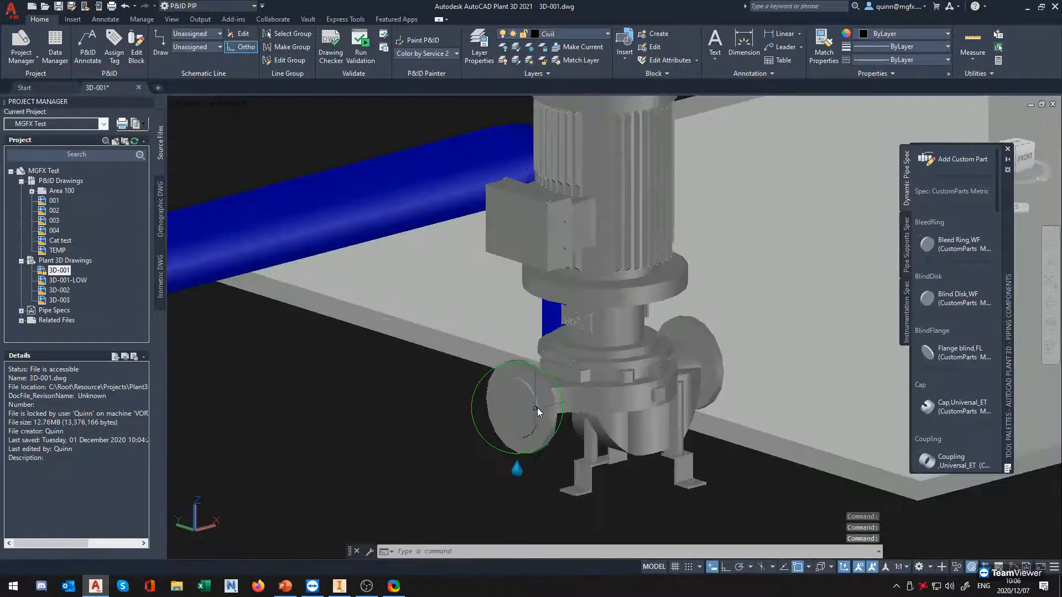
shift+middle_drag(563, 386, 659, 350)
scroll(661, 351, up, 5)
scroll(661, 351, down, 4)
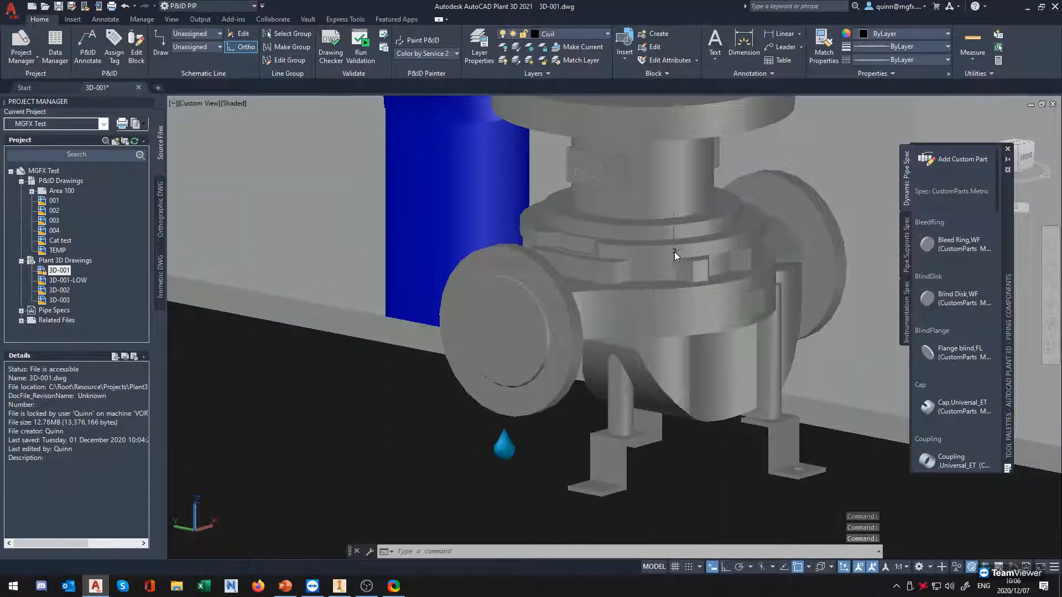
middle_drag(724, 247, 558, 417)
middle_drag(613, 338, 588, 378)
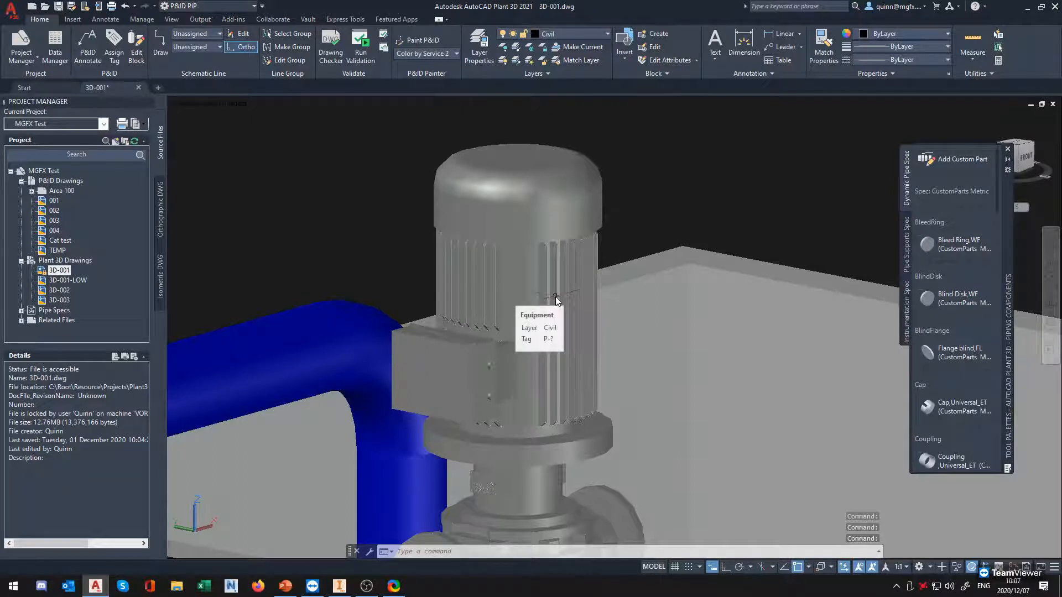
shift+middle_drag(648, 335, 526, 278)
scroll(453, 360, down, 3)
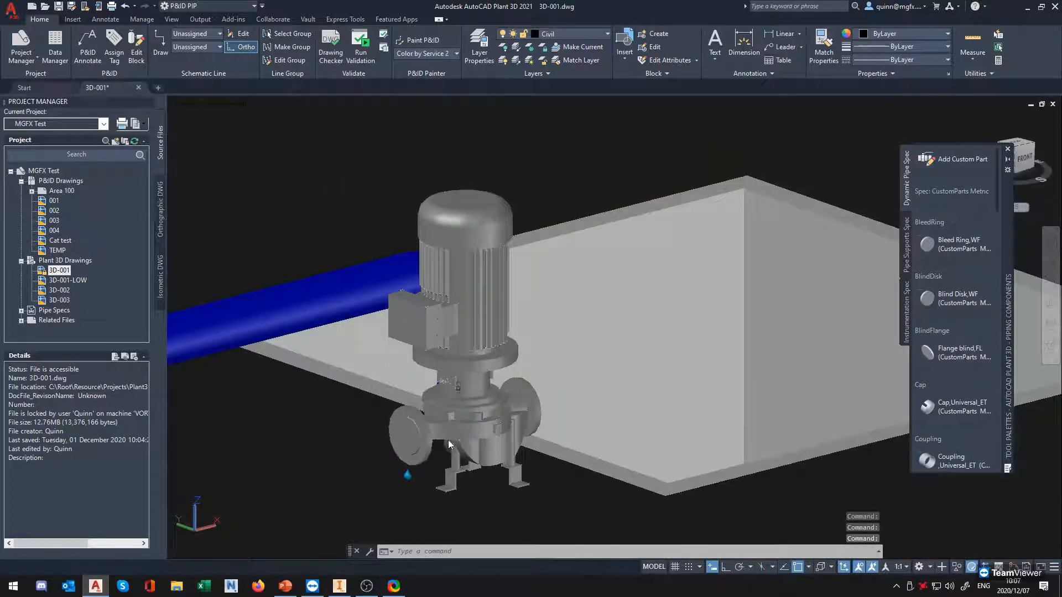
Switch back to Inventor and open the pump assembly in the BIM Content environment
click(339, 586)
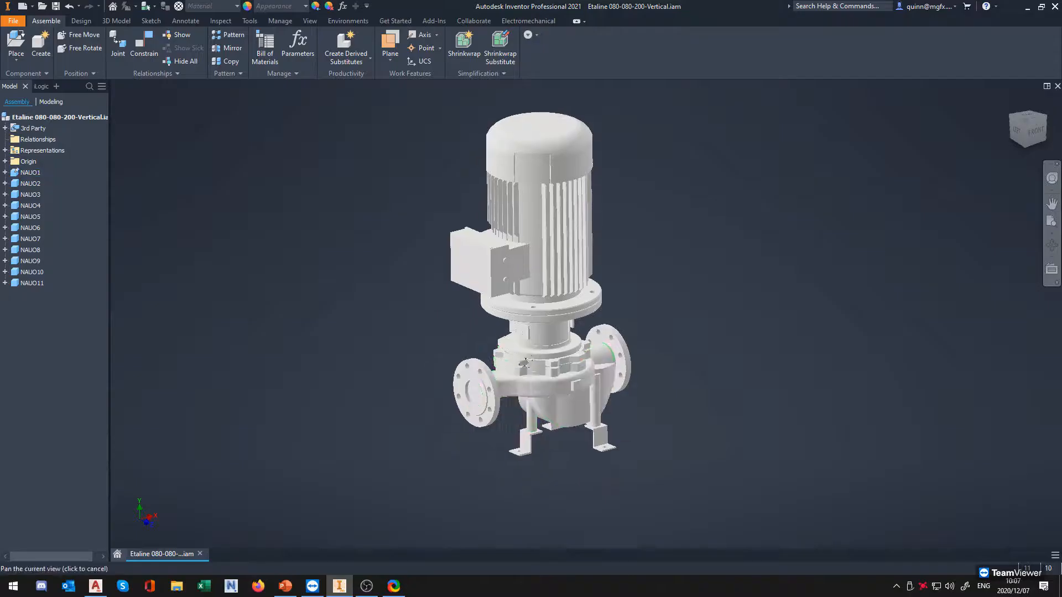
mouse_move(631, 393)
shift+middle_down()
mouse_move(660, 408)
mouse_move(626, 408)
shift+middle_up()
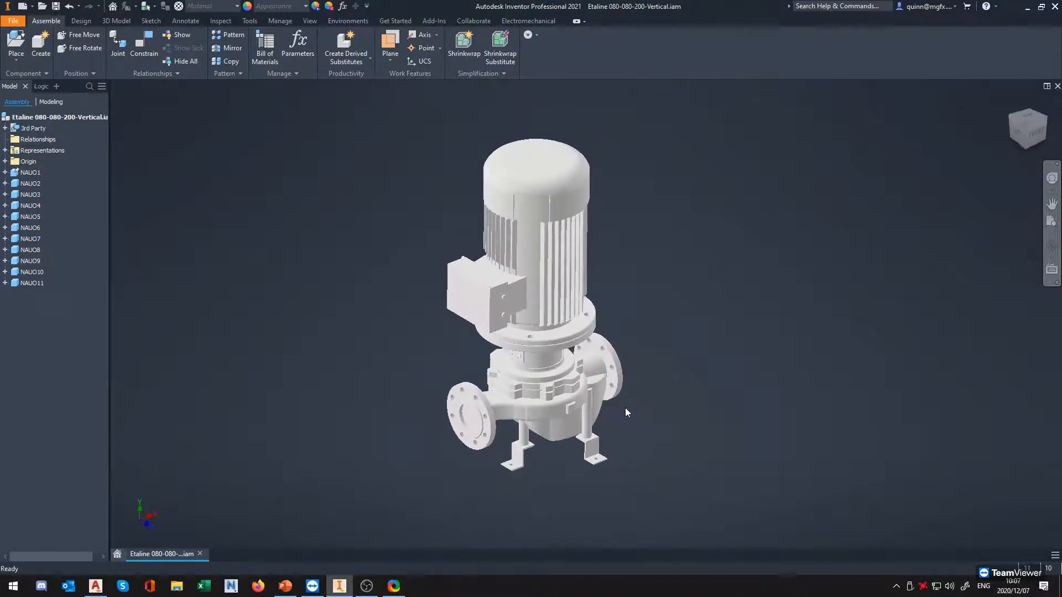
shift+middle_drag(623, 410, 660, 402)
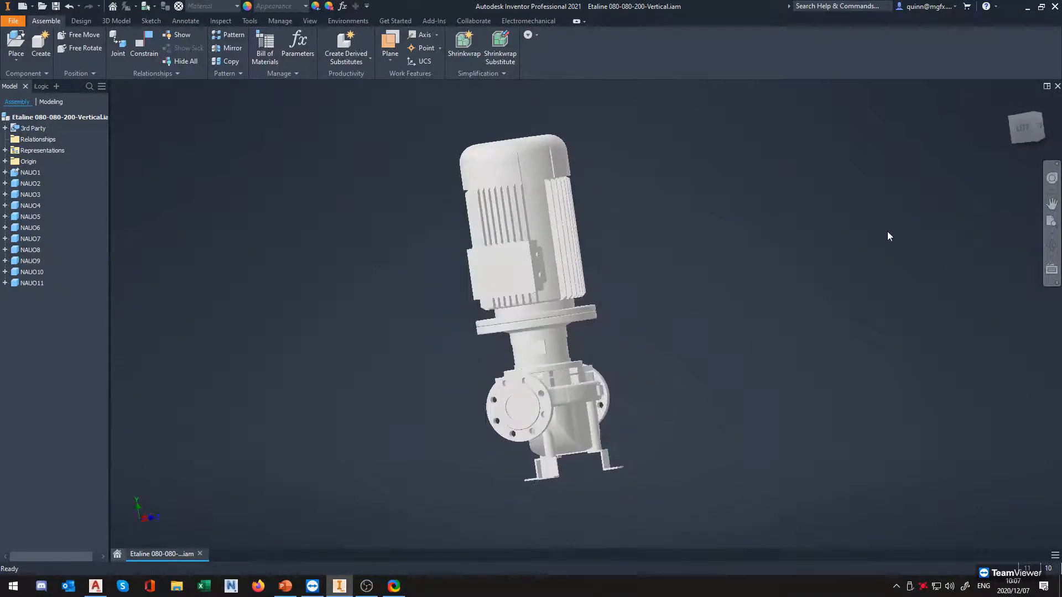
click(1030, 117)
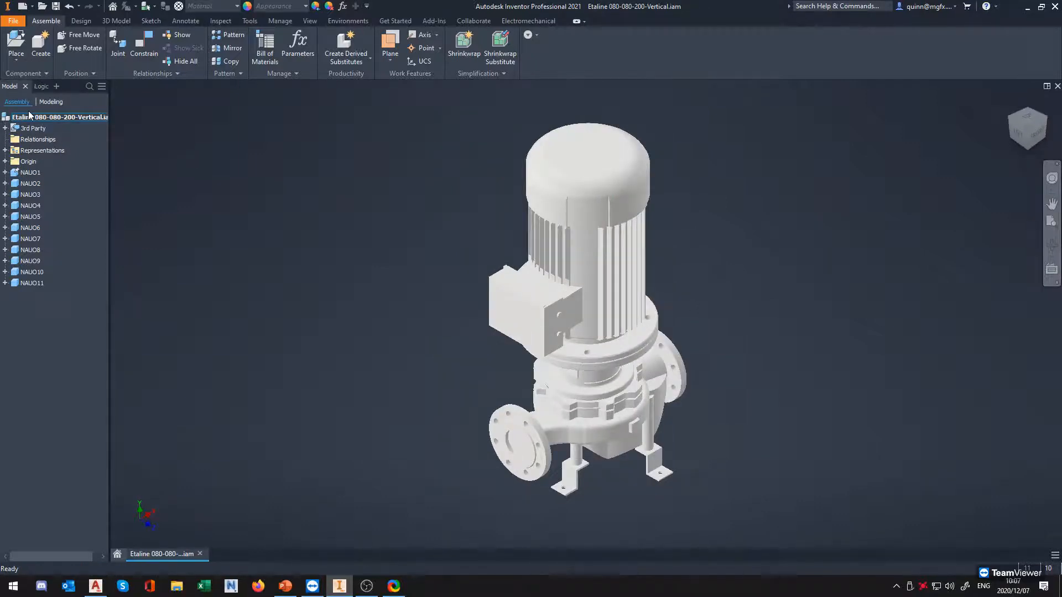
click(348, 22)
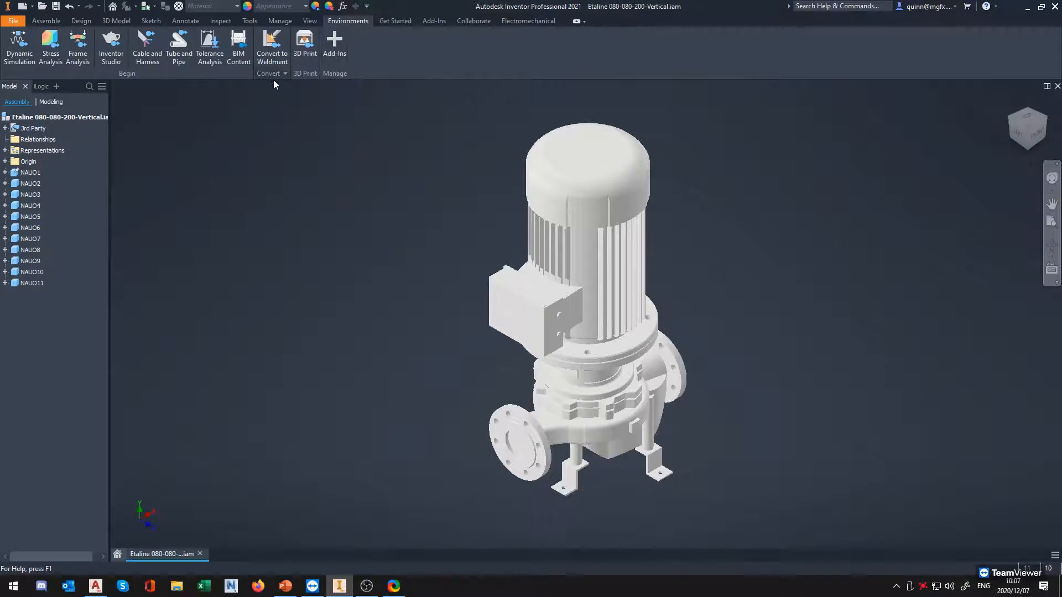
click(240, 54)
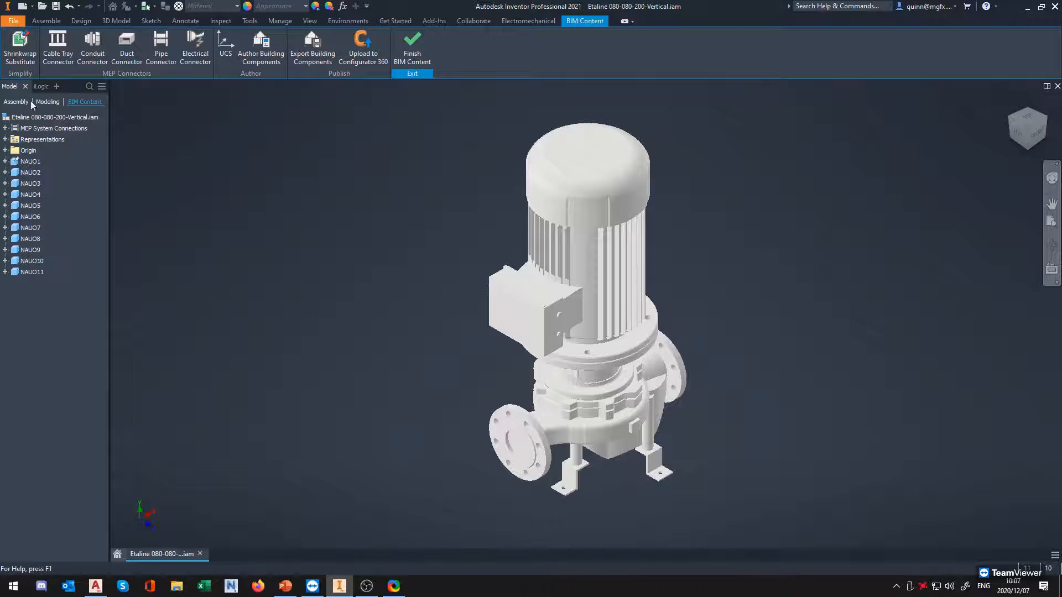
Start a pipe connector and place it on the outer edge of the front pump flange's raised face
middle_drag(456, 259, 383, 184)
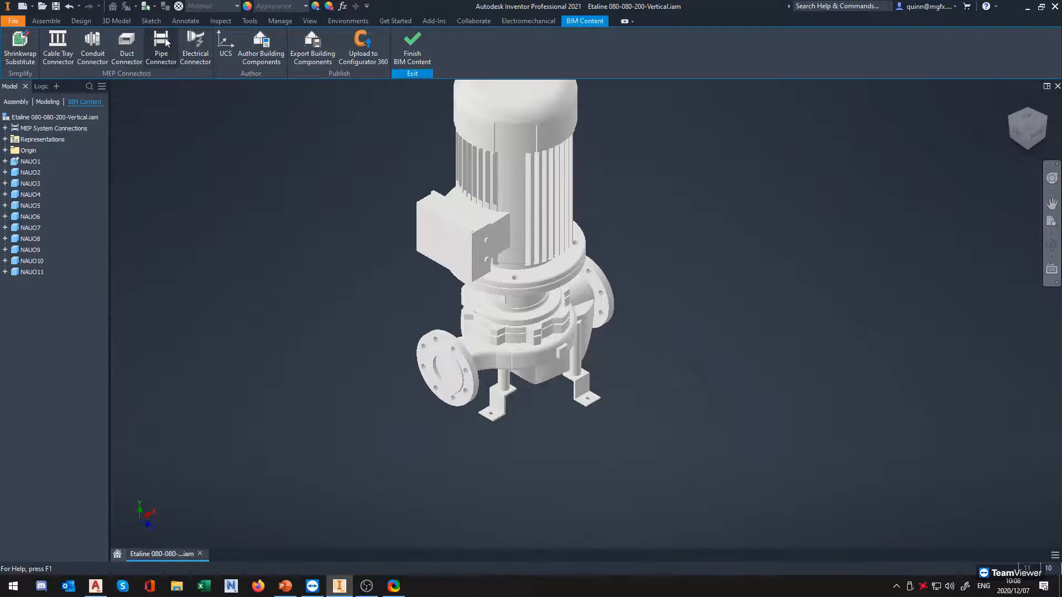
click(169, 66)
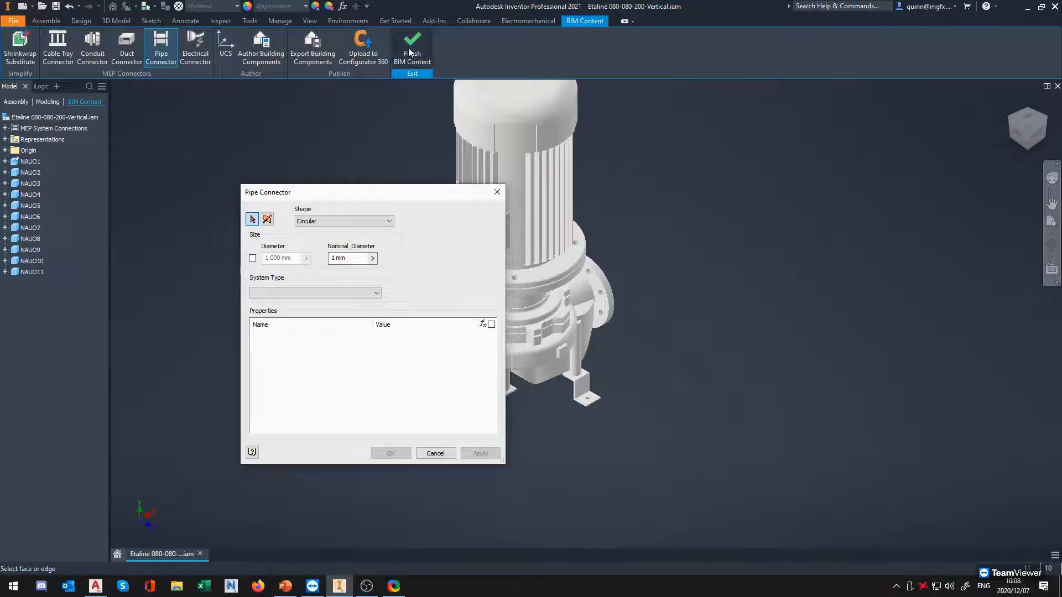
drag(367, 192, 224, 161)
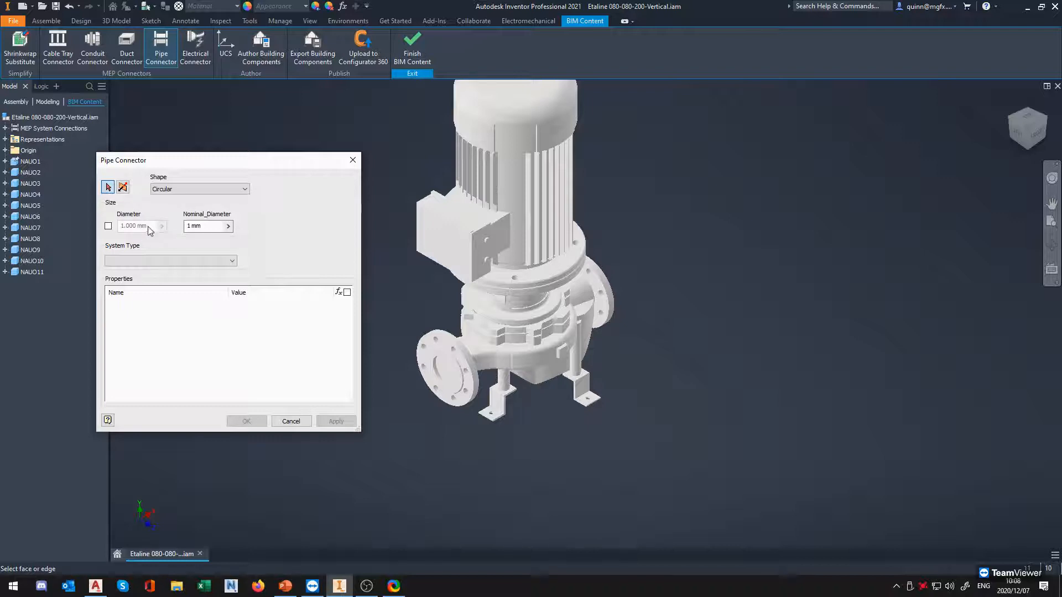
click(107, 192)
click(108, 187)
scroll(447, 359, up, 2)
scroll(445, 364, down, 5)
middle_drag(427, 359, 494, 348)
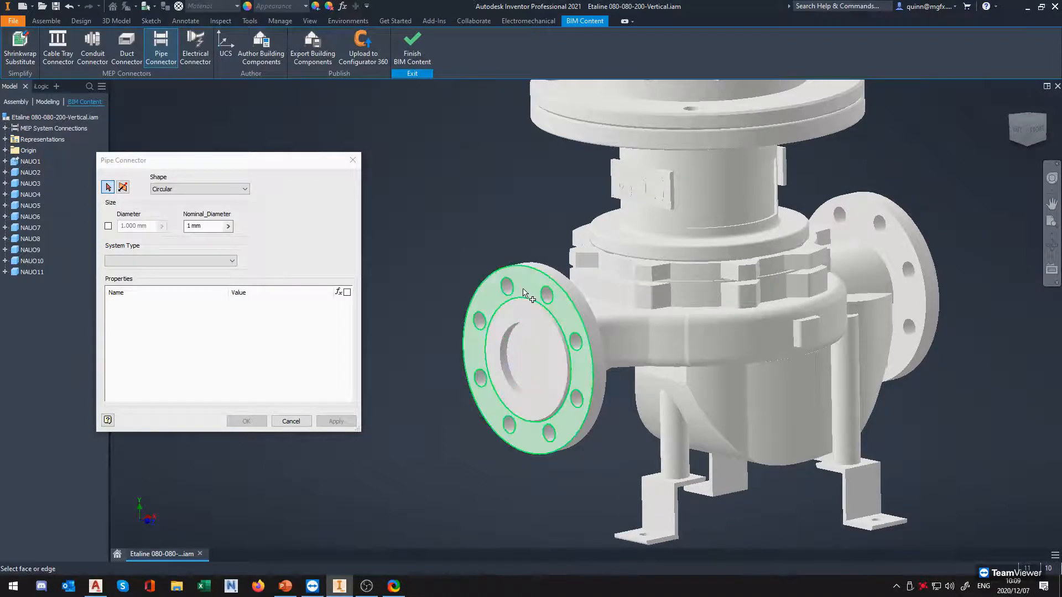
shift+middle_drag(565, 312, 538, 334)
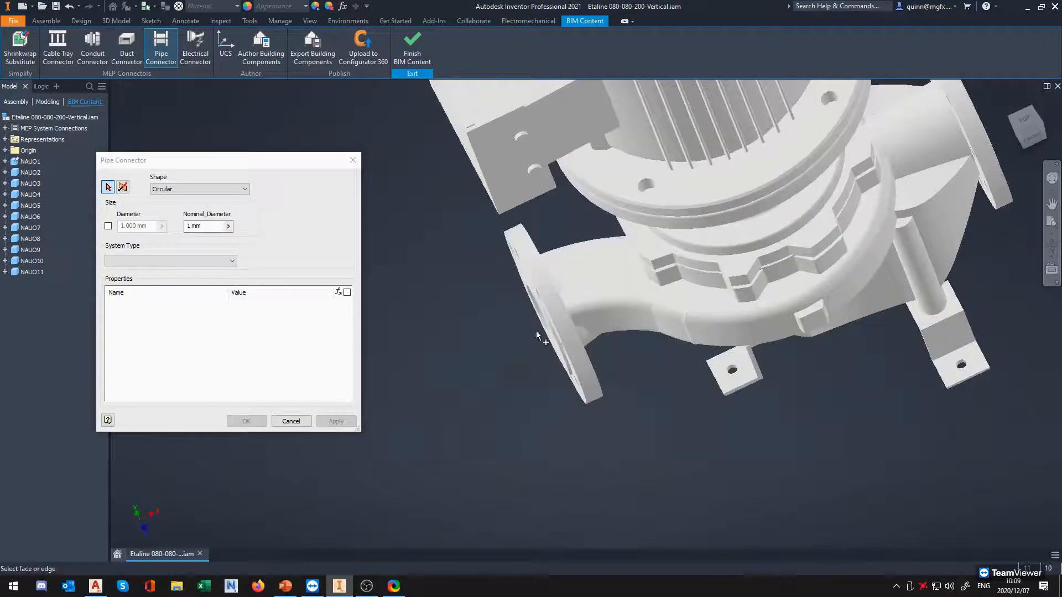
scroll(547, 315, up, 5)
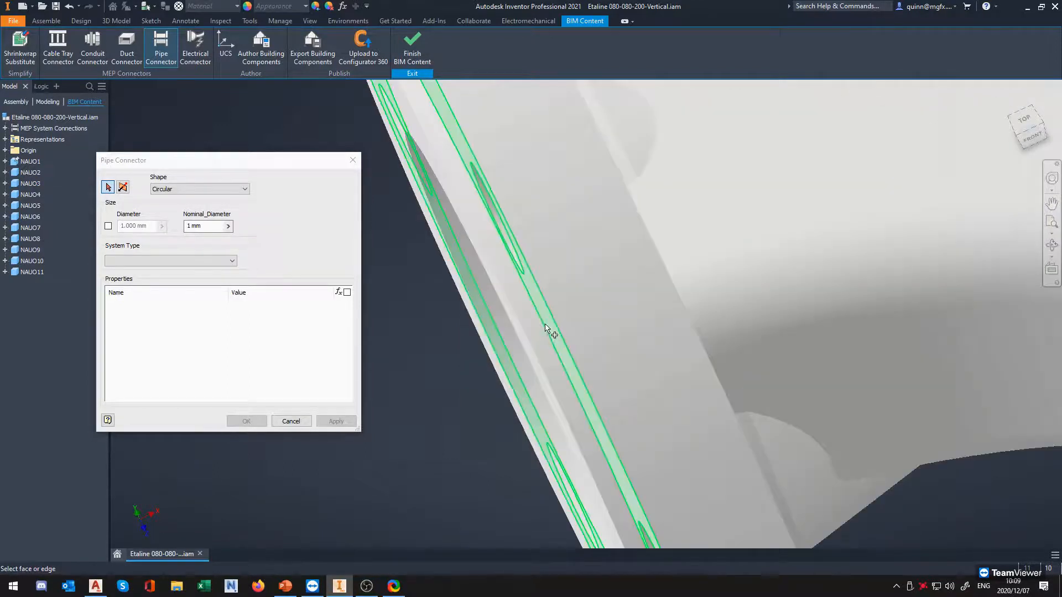
scroll(552, 327, down, 3)
shift+middle_drag(555, 327, 546, 291)
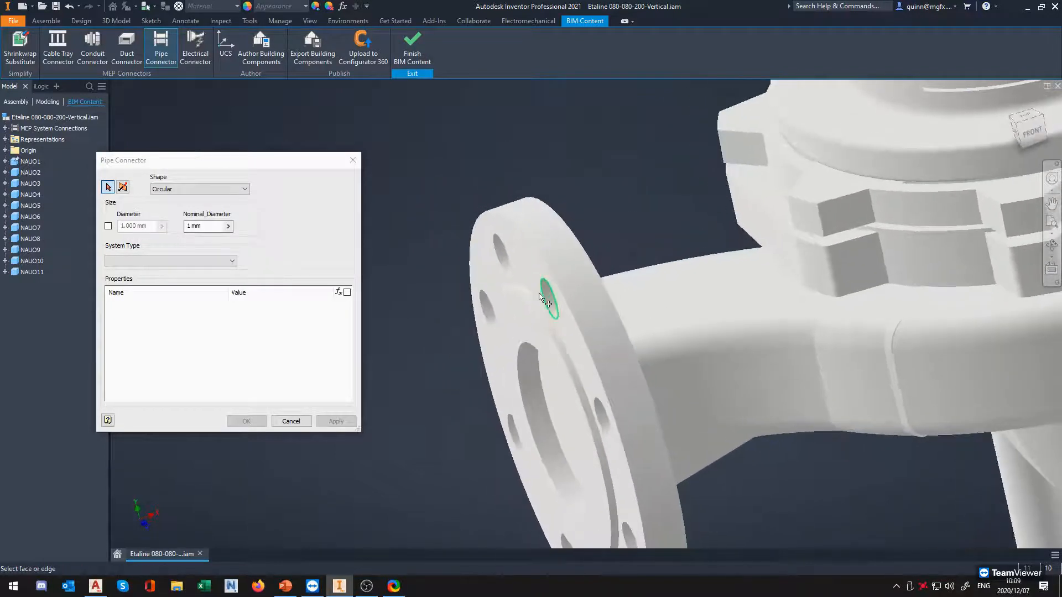
click(526, 334)
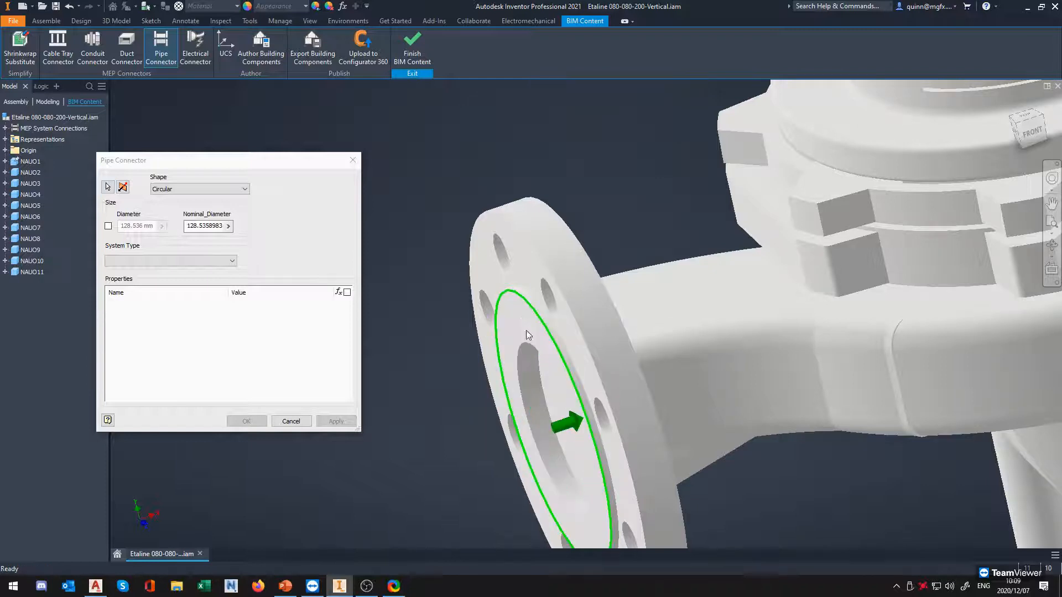
Choose Circular as the pipe connector's shape
scroll(535, 320, down, 5)
shift+middle_drag(535, 320, 572, 345)
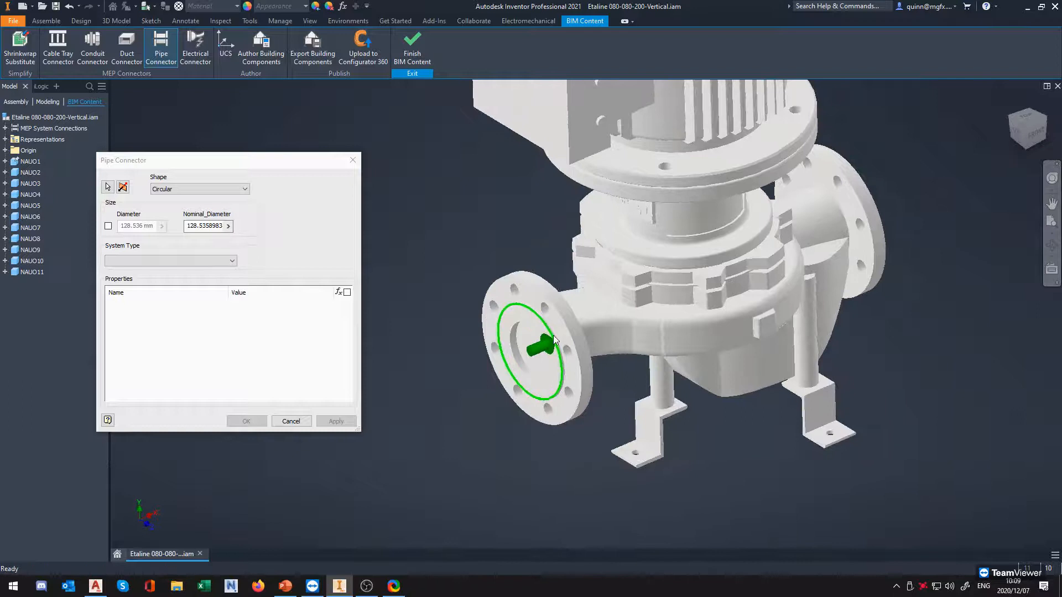
middle_drag(521, 312, 538, 322)
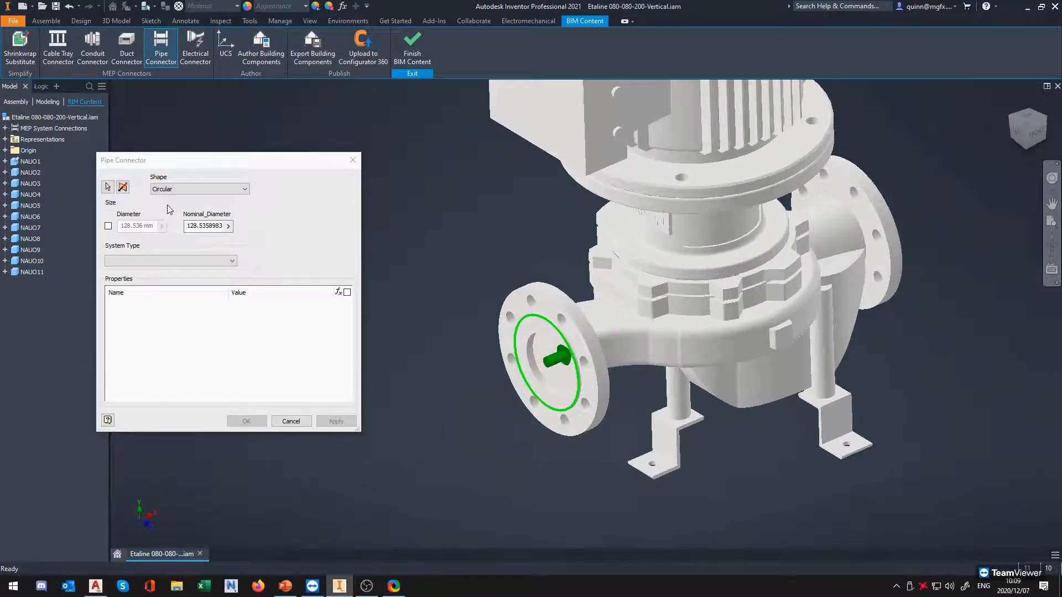
click(217, 190)
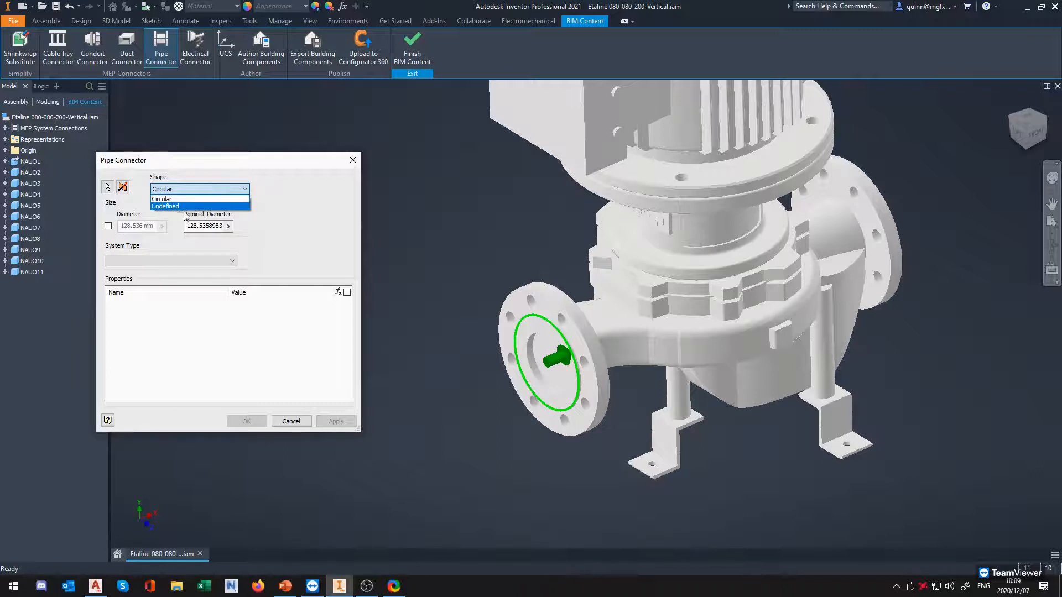
click(191, 199)
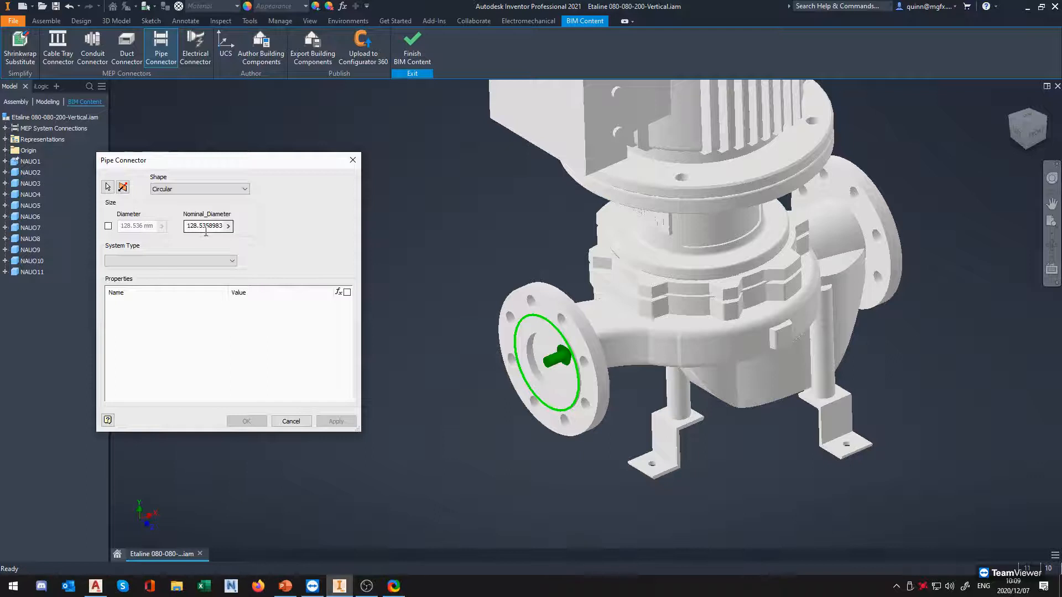
Try the inner bore edge of the front pump flange as the pipe connector's location
click(107, 188)
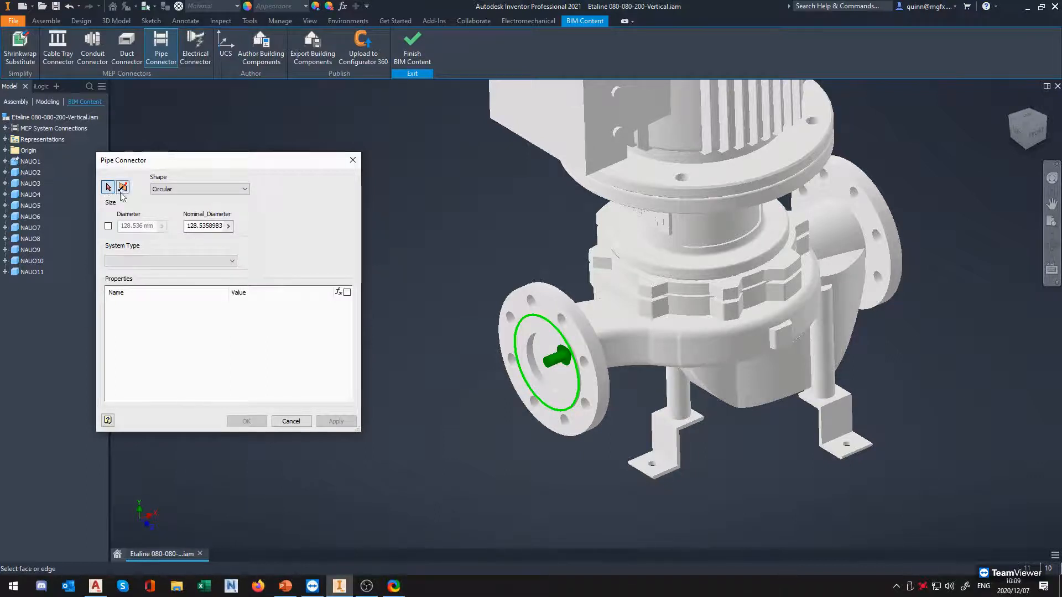
click(521, 359)
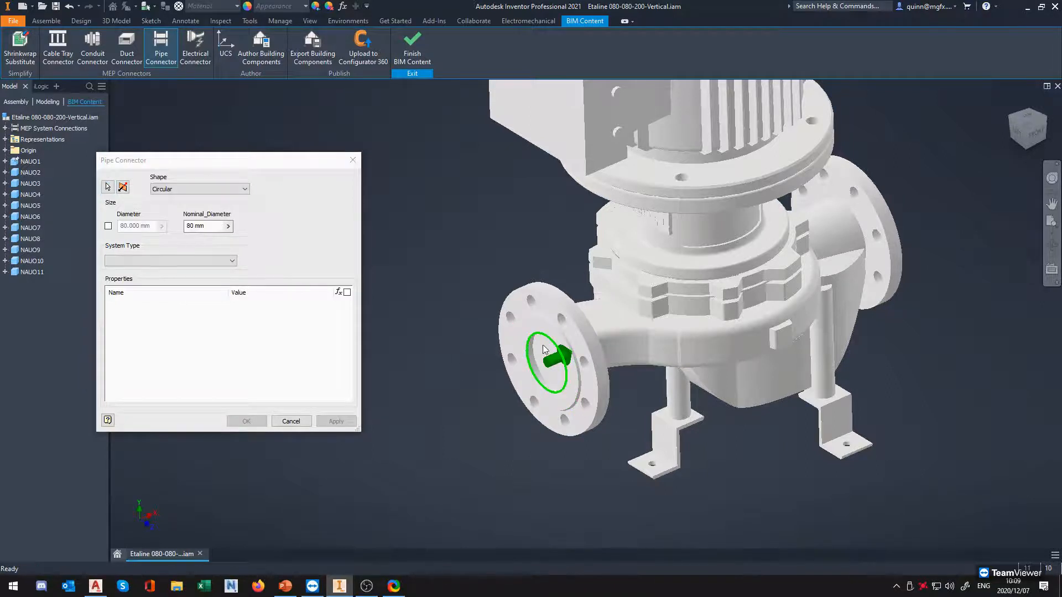
scroll(542, 348, up, 5)
Move the pipe connector back to the outer edge of the flange's raised face
click(108, 187)
click(498, 285)
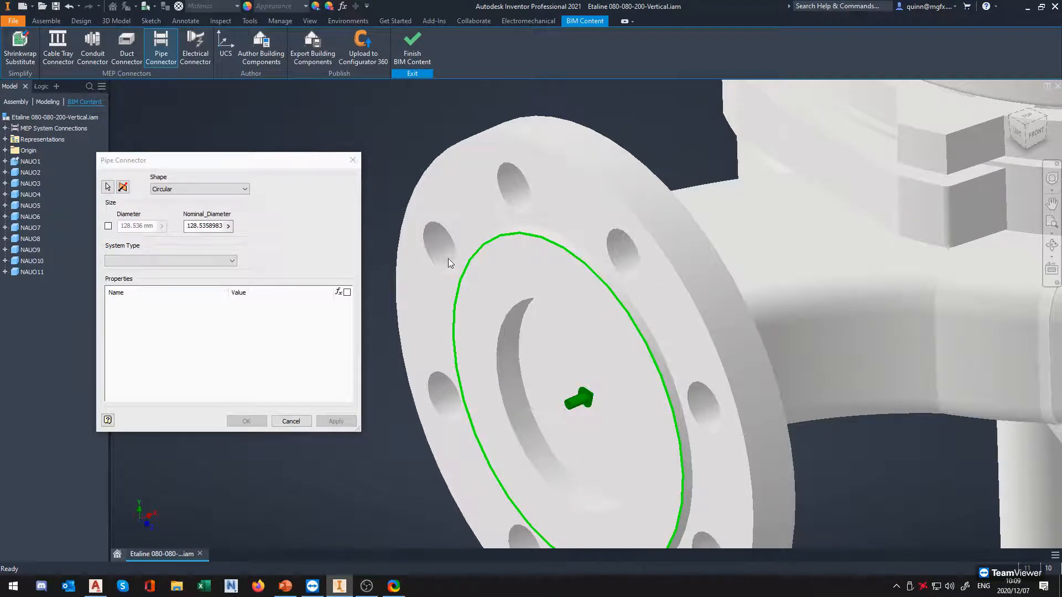
scroll(448, 258, down, 2)
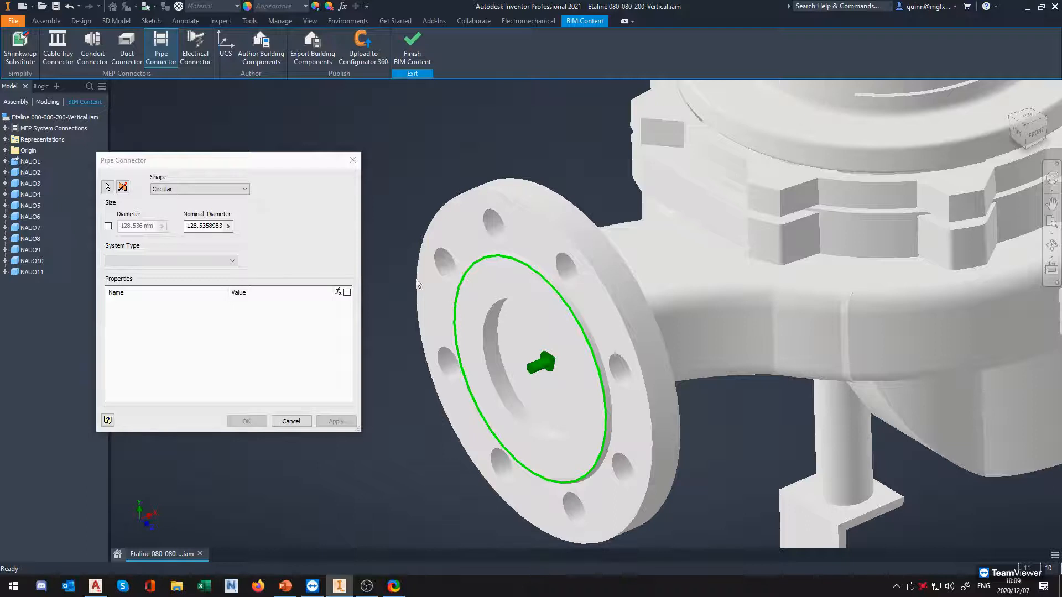
click(212, 231)
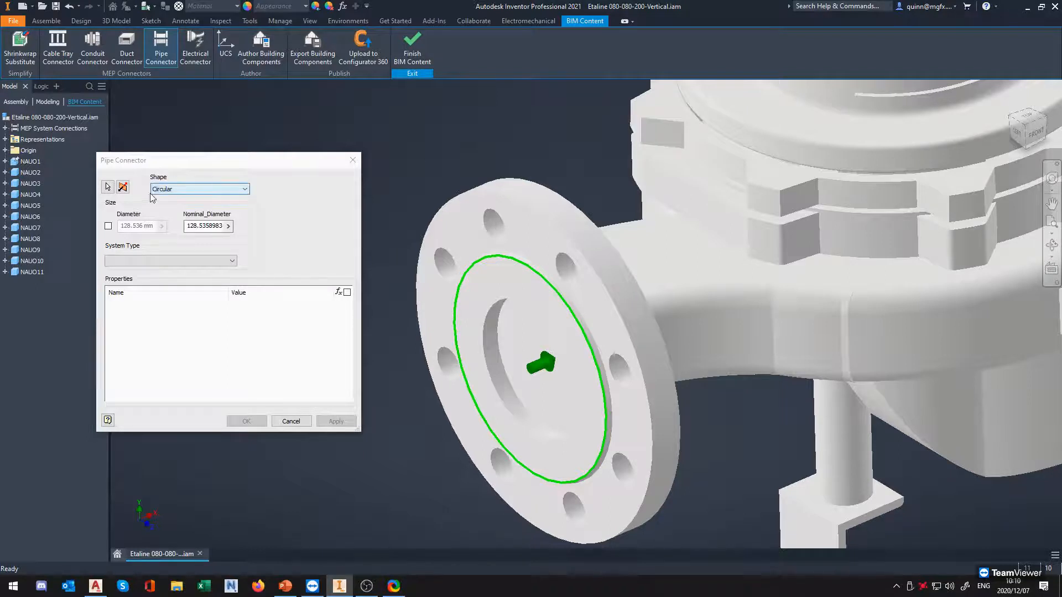
Relocate the pipe connector to the inner bore edge of the front pump flange
click(108, 187)
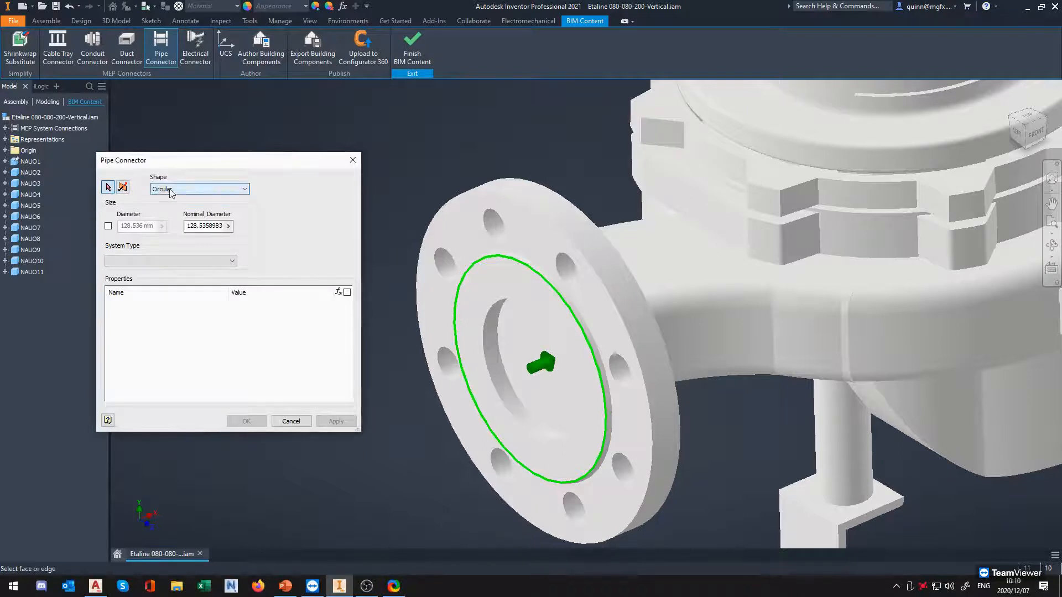
click(488, 322)
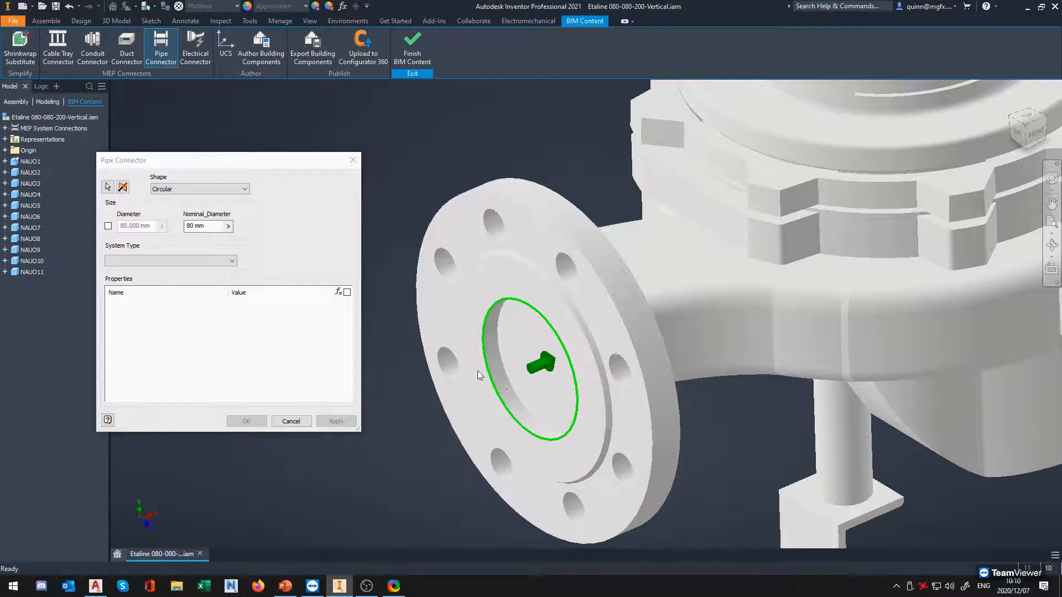
Try a nominal diameter of 65 for the front flange's pipe connector
drag(206, 226, 160, 228)
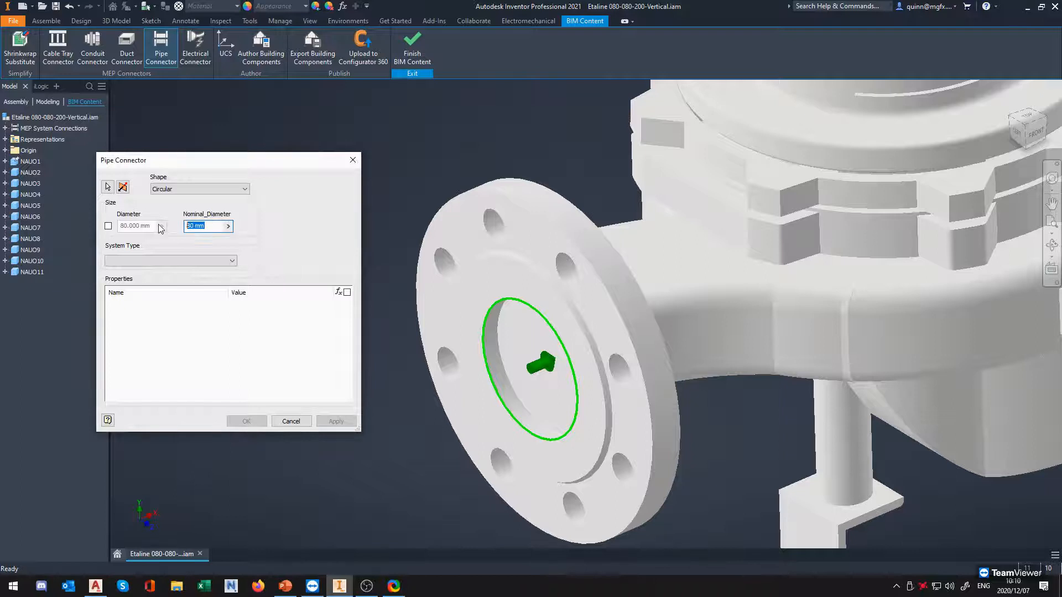
text(65)
click(200, 260)
click(200, 250)
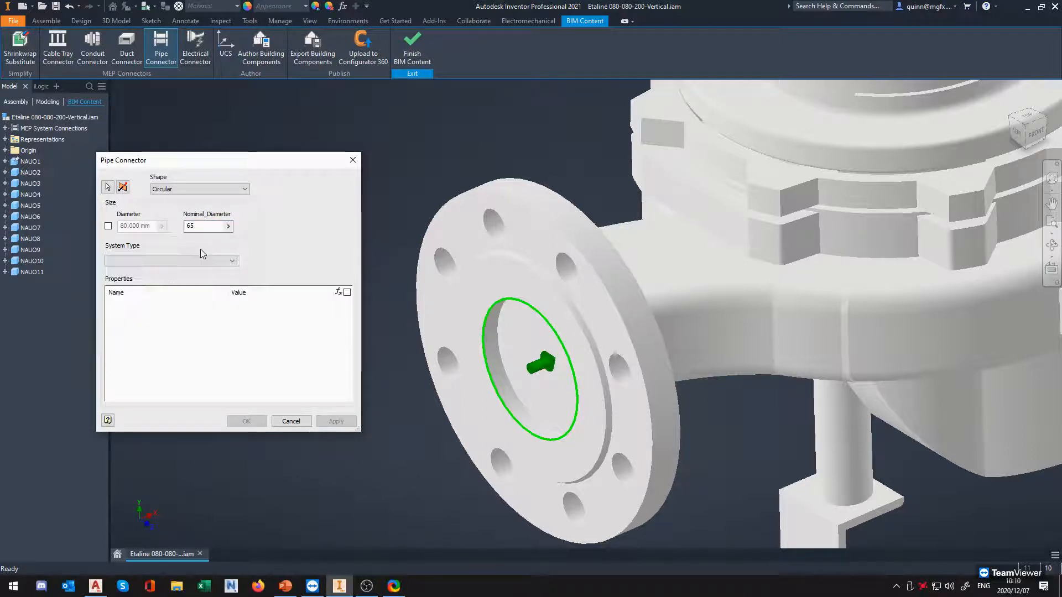
Set the front flange connector's nominal diameter to 80
drag(200, 228, 137, 244)
text(80)
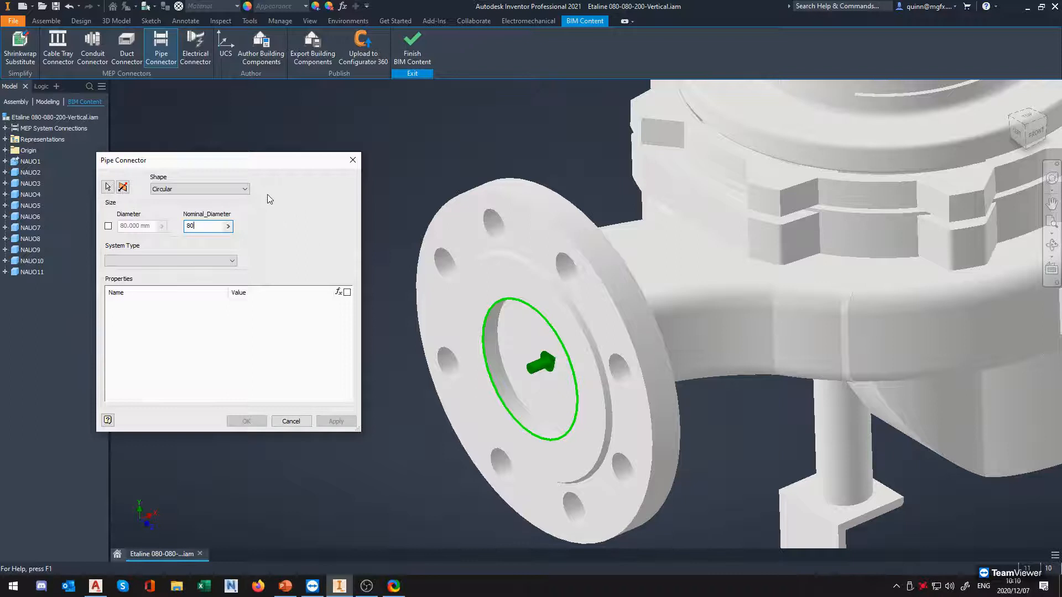
drag(281, 162, 257, 129)
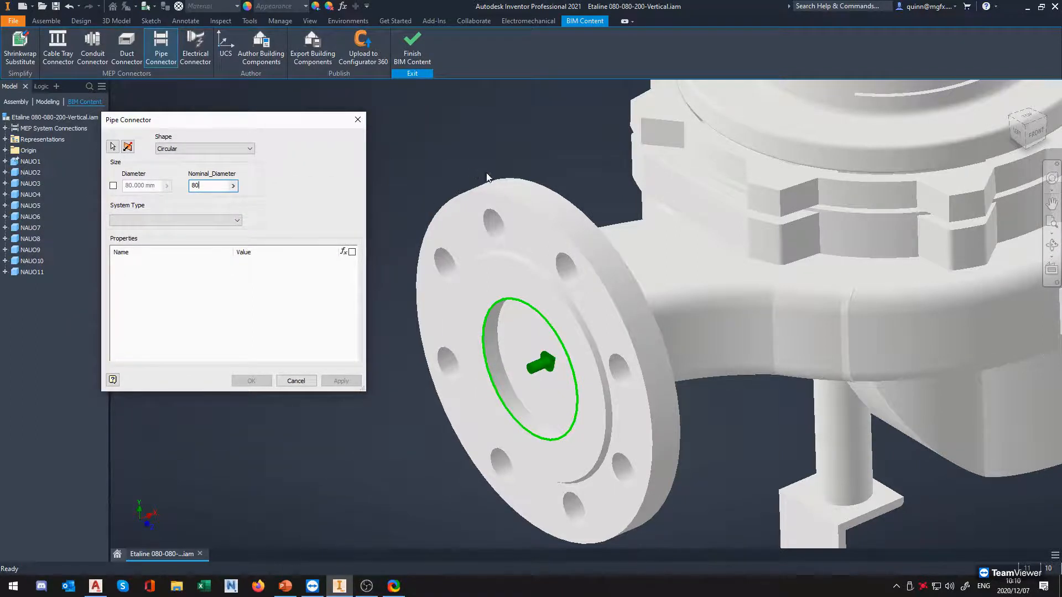
Examine which way the pipe connector's direction arrow points relative to the front pump flange
scroll(531, 218, up, 3)
scroll(523, 249, down, 4)
scroll(523, 250, up, 1)
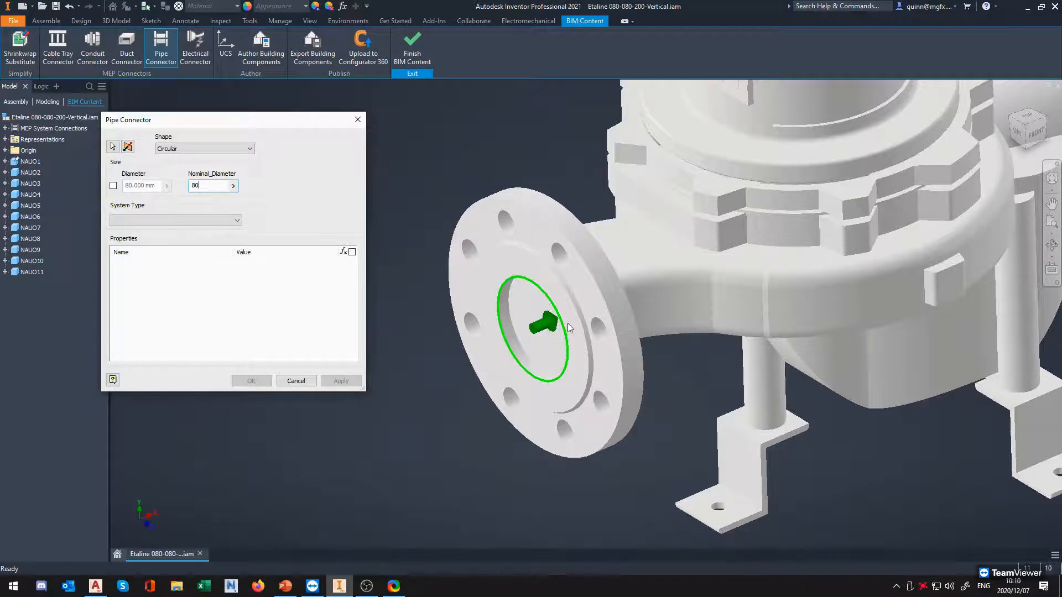
scroll(585, 328, up, 3)
scroll(582, 327, down, 2)
middle_drag(582, 326, 626, 347)
scroll(634, 317, up, 3)
scroll(632, 314, down, 4)
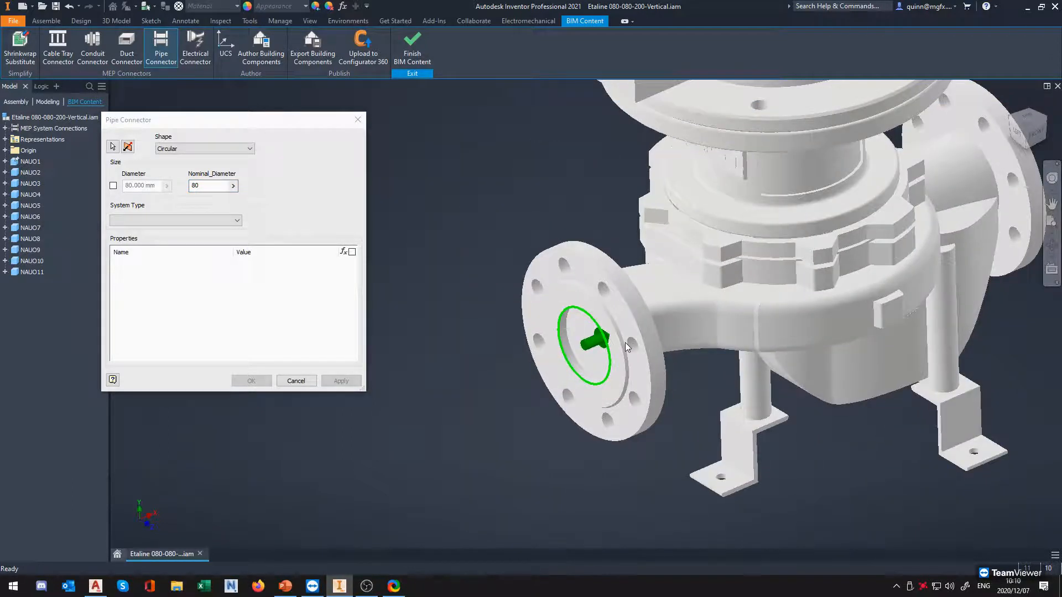
scroll(621, 339, down, 3)
scroll(621, 340, up, 4)
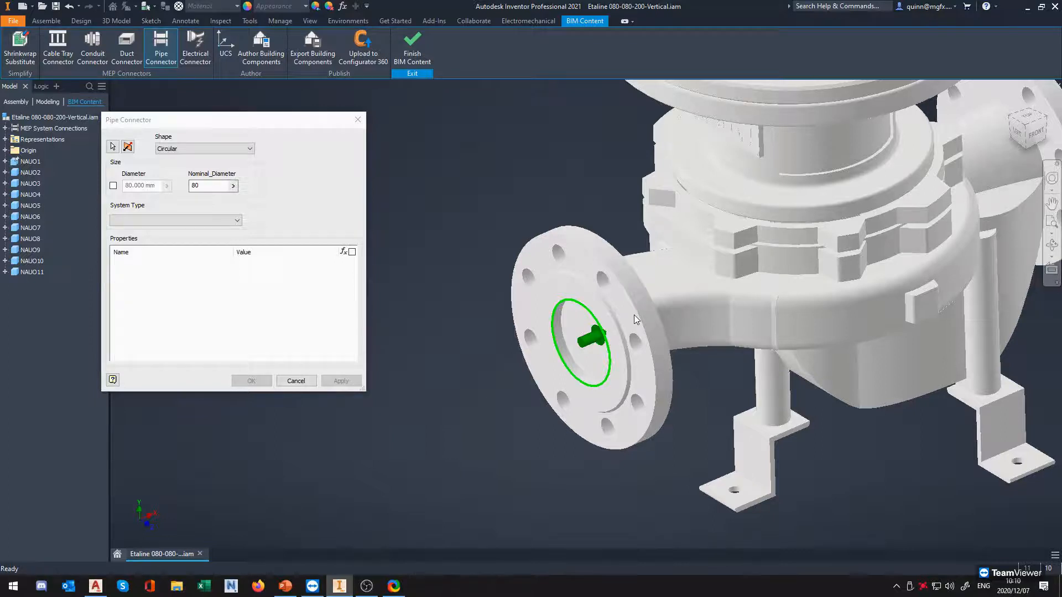
scroll(614, 313, down, 3)
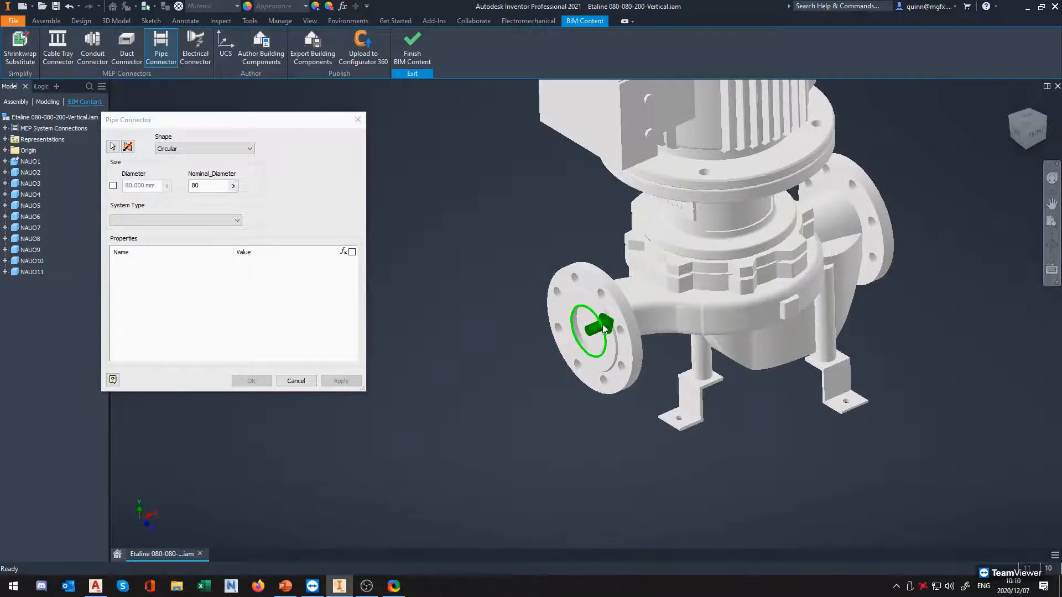
scroll(604, 329, up, 2)
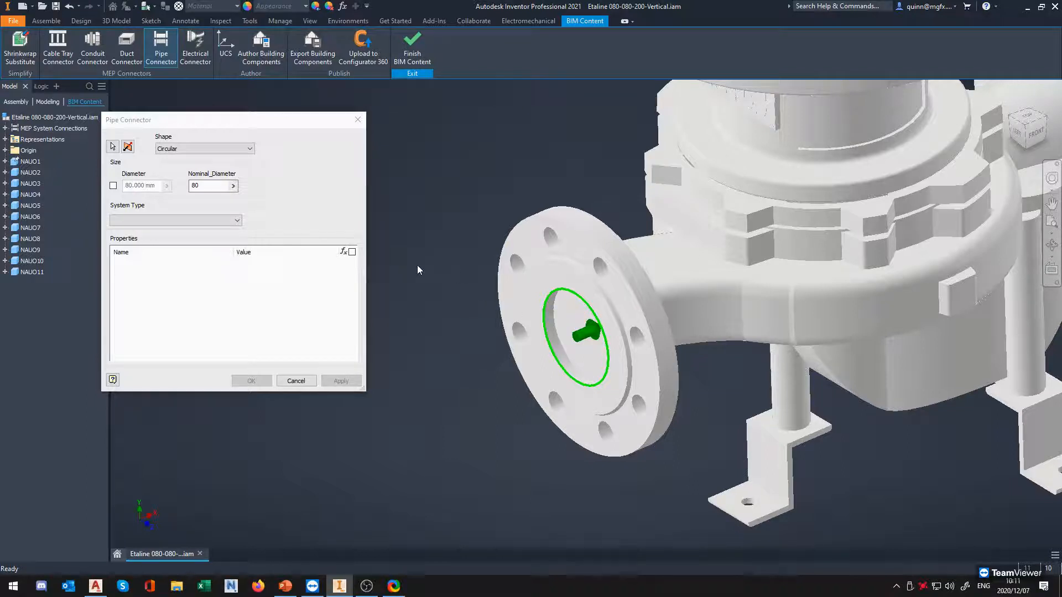
Reverse the pipe connector's direction so its arrow points outward from the front pump flange
click(131, 148)
key(ctrl)
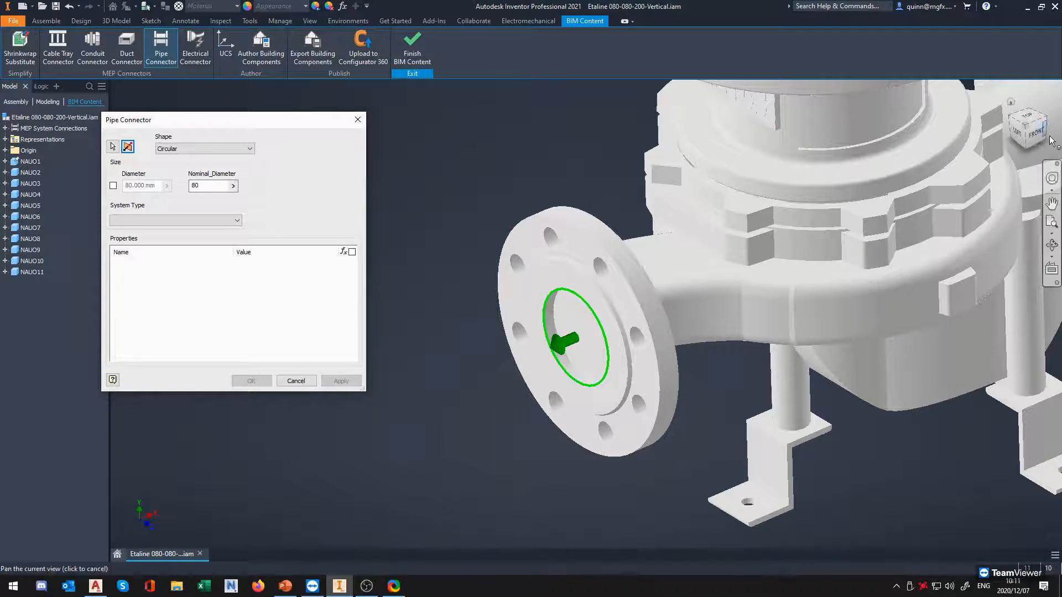
mouse_move(1002, 144)
middle_down()
mouse_move(1010, 143)
mouse_move(985, 154)
mouse_move(1022, 151)
mouse_move(997, 150)
middle_up()
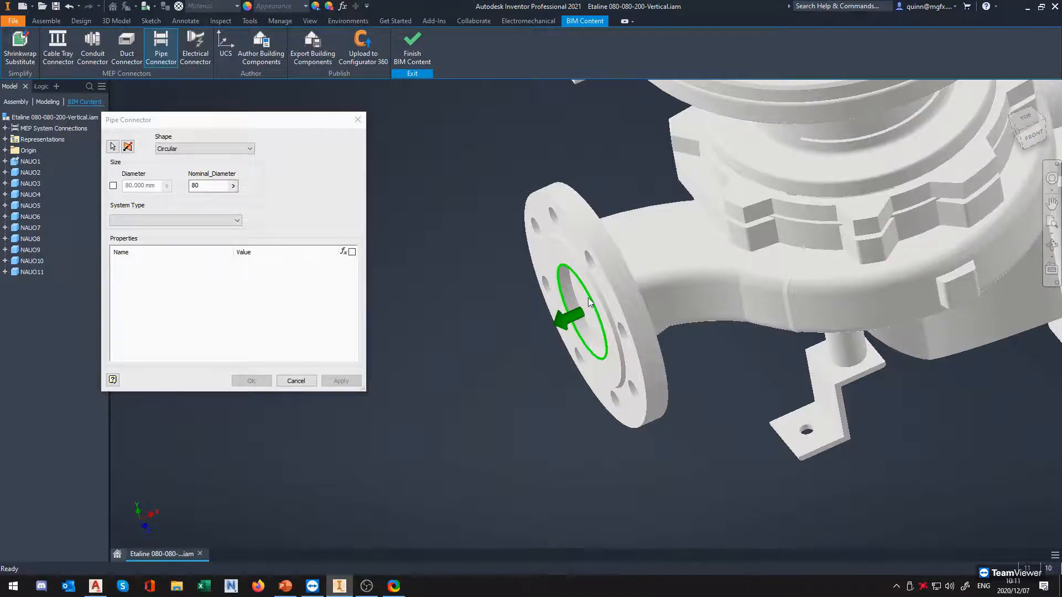
scroll(589, 301, up, 5)
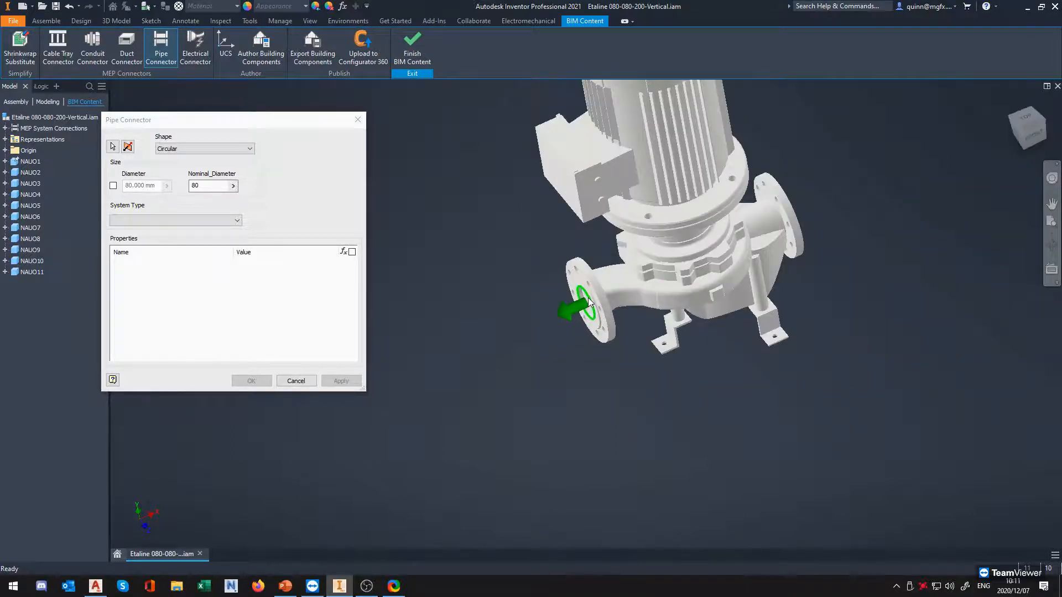
scroll(651, 264, down, 3)
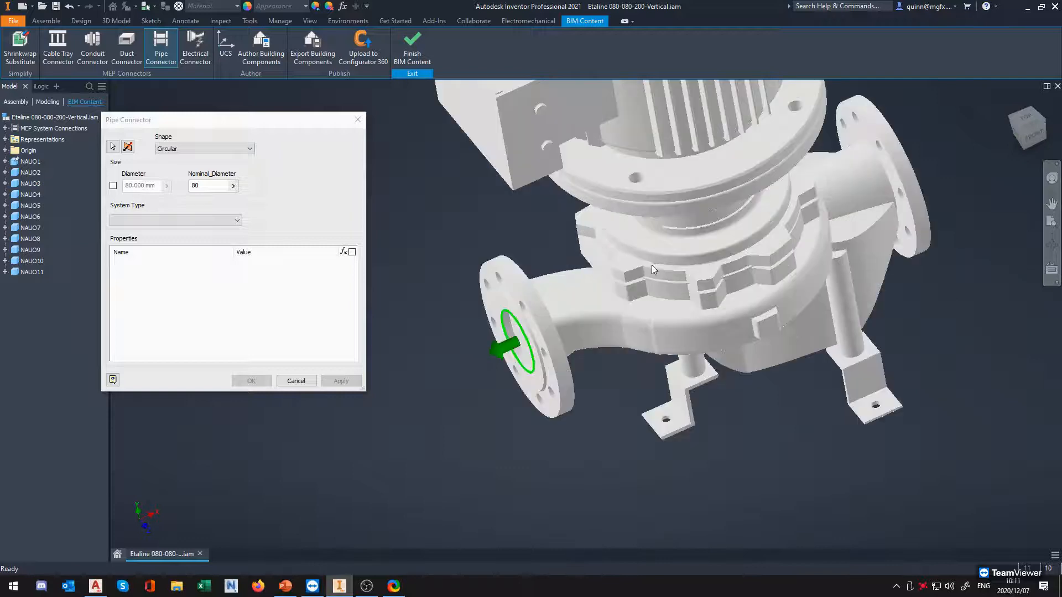
middle_drag(552, 323, 661, 301)
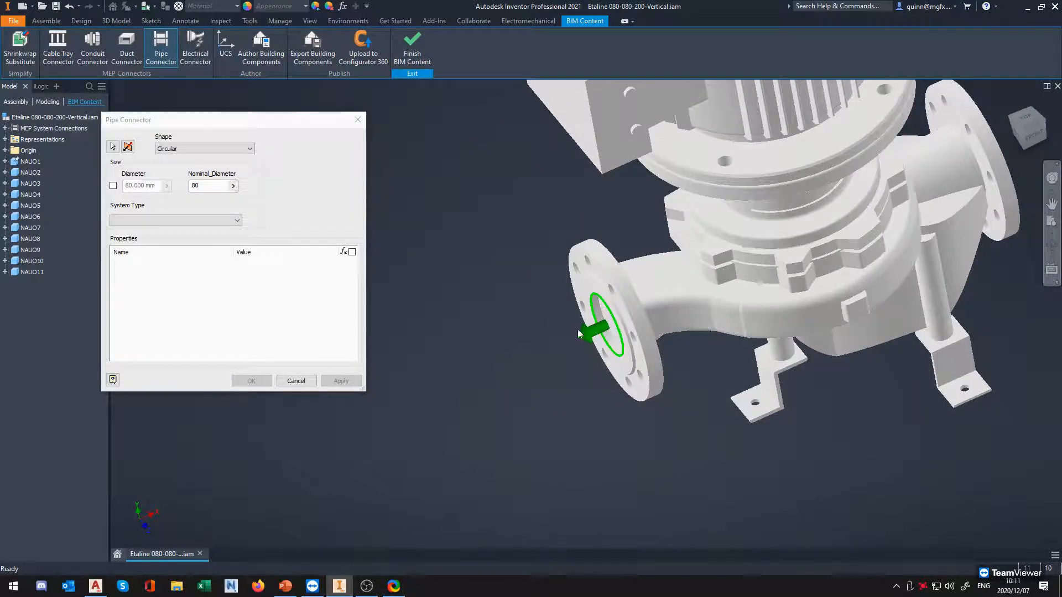
middle_drag(502, 365, 597, 338)
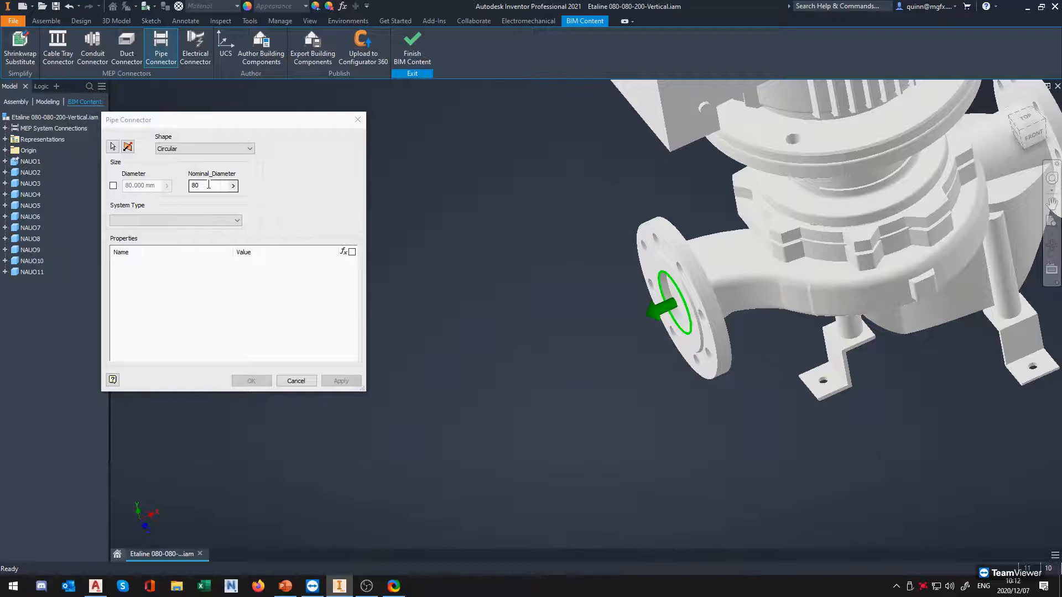
Set the front flange connector's system type to Undefined
click(211, 220)
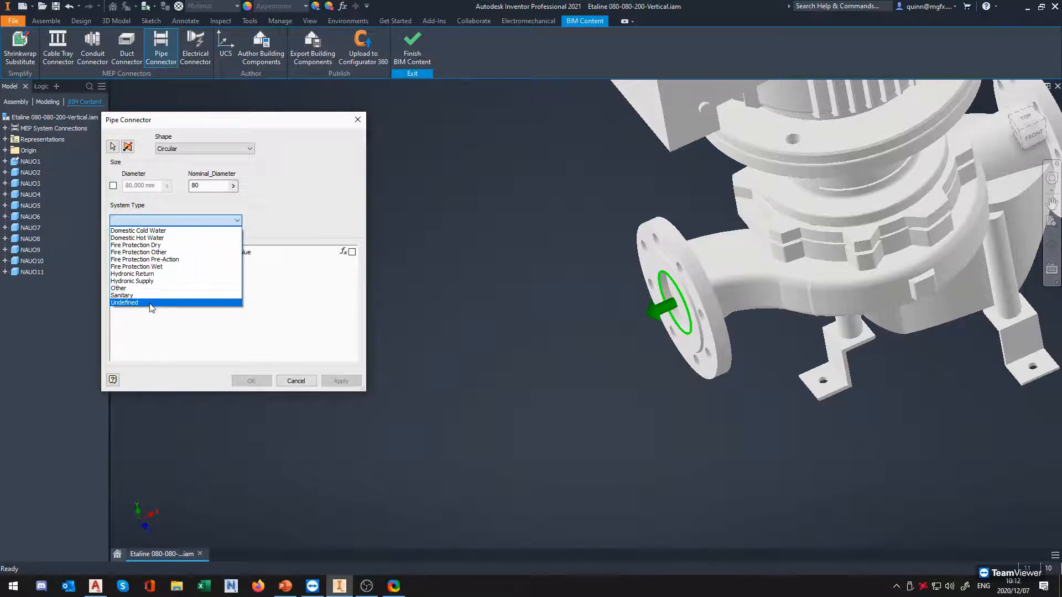
click(124, 302)
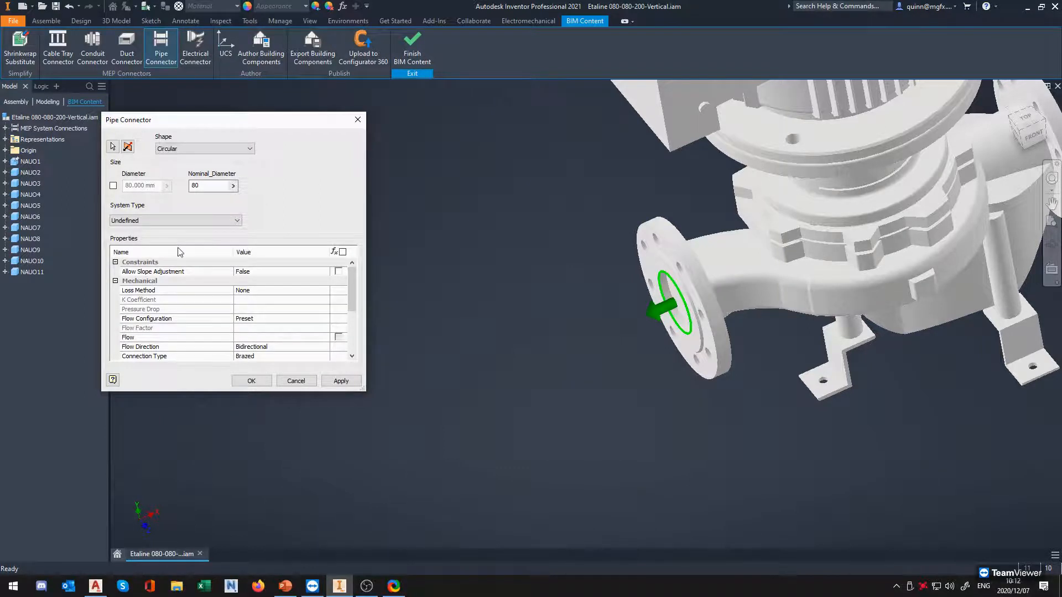
Set the front flange connector's connection type to Flange and accept the finished pipe connector
scroll(322, 293, down, 3)
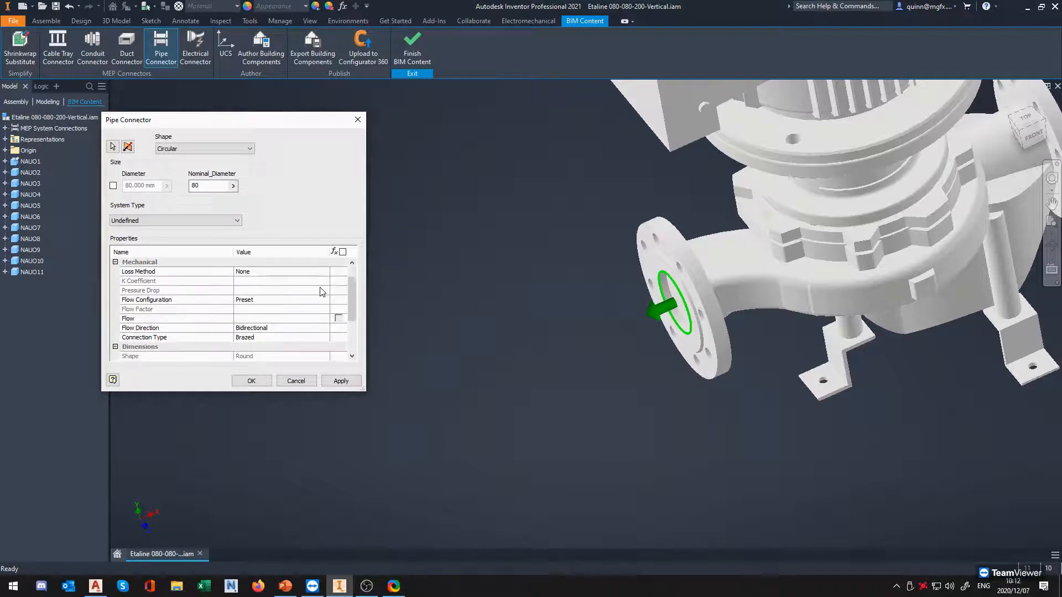
scroll(323, 299, down, 2)
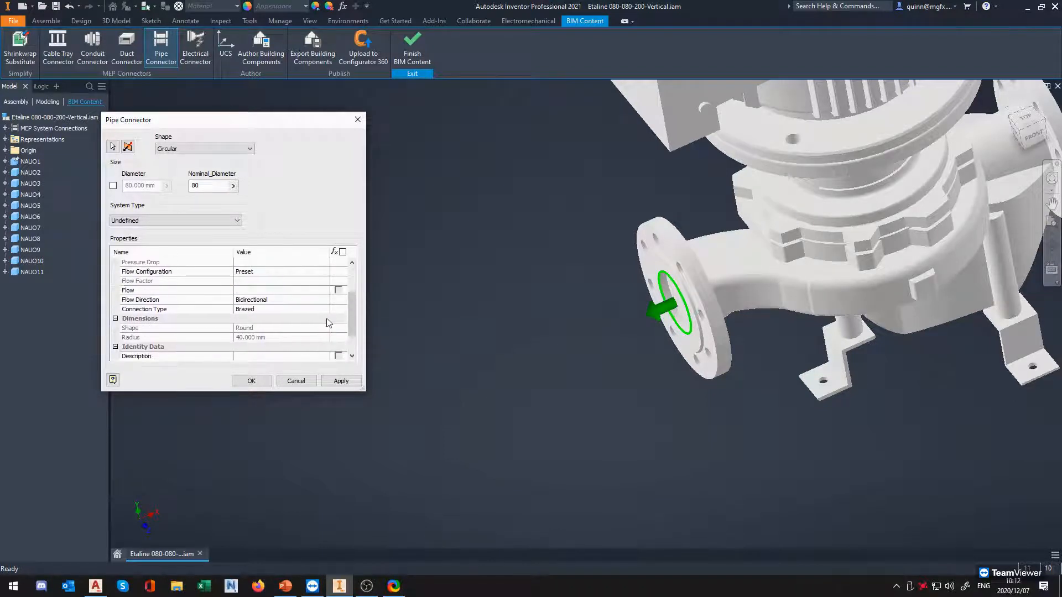
scroll(322, 346, up, 1)
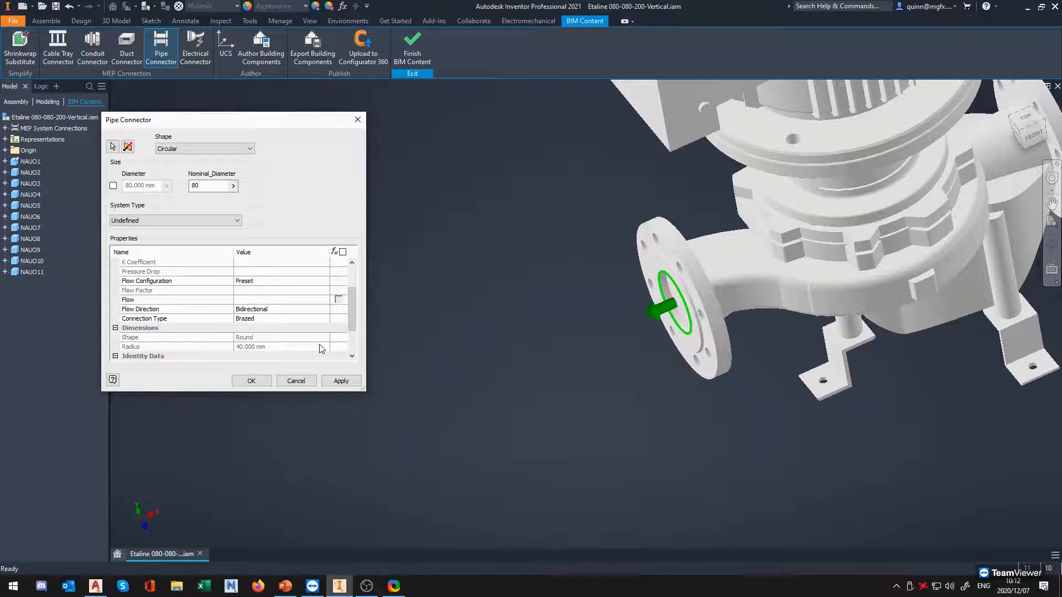
scroll(319, 345, up, 1)
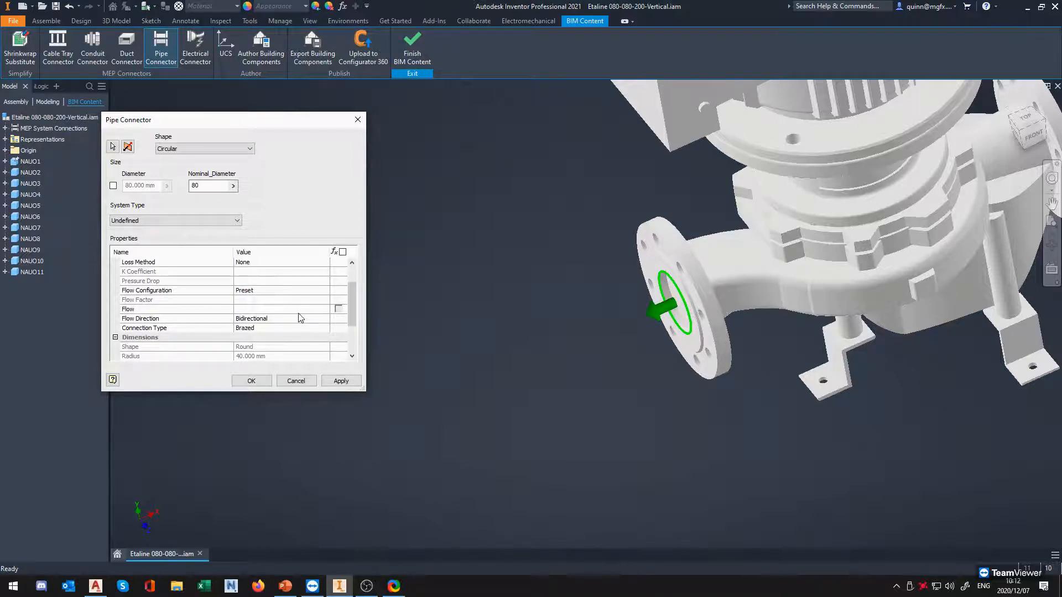
scroll(300, 332, up, 3)
scroll(299, 339, down, 2)
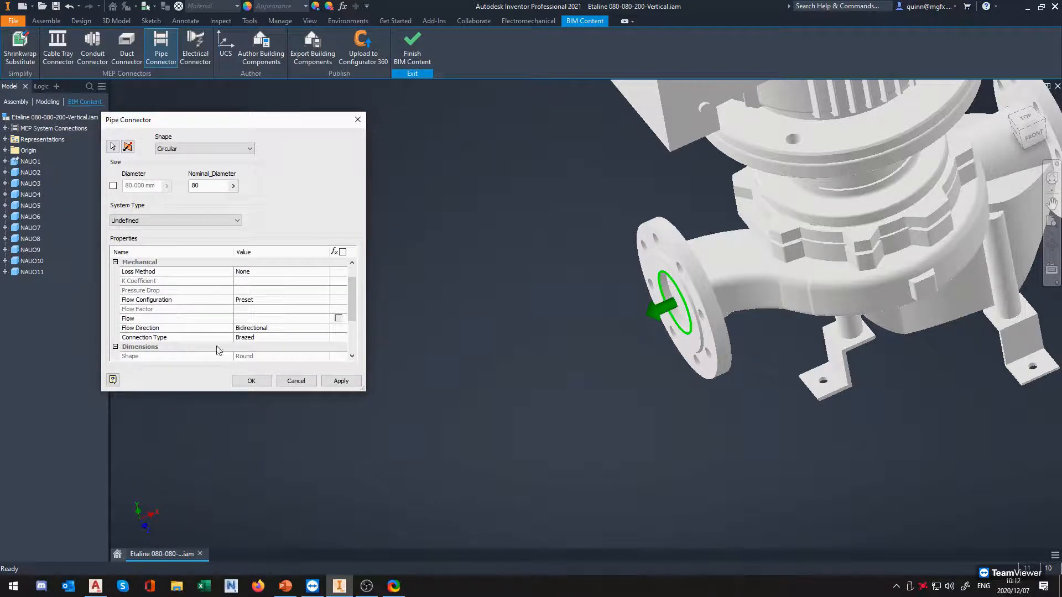
click(254, 343)
click(326, 338)
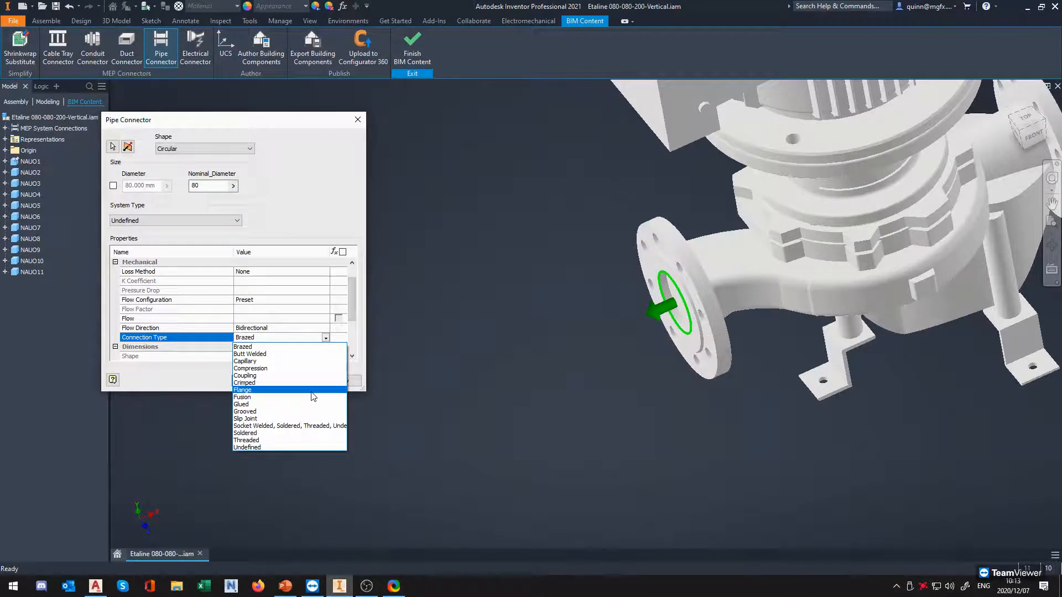
click(311, 392)
click(326, 338)
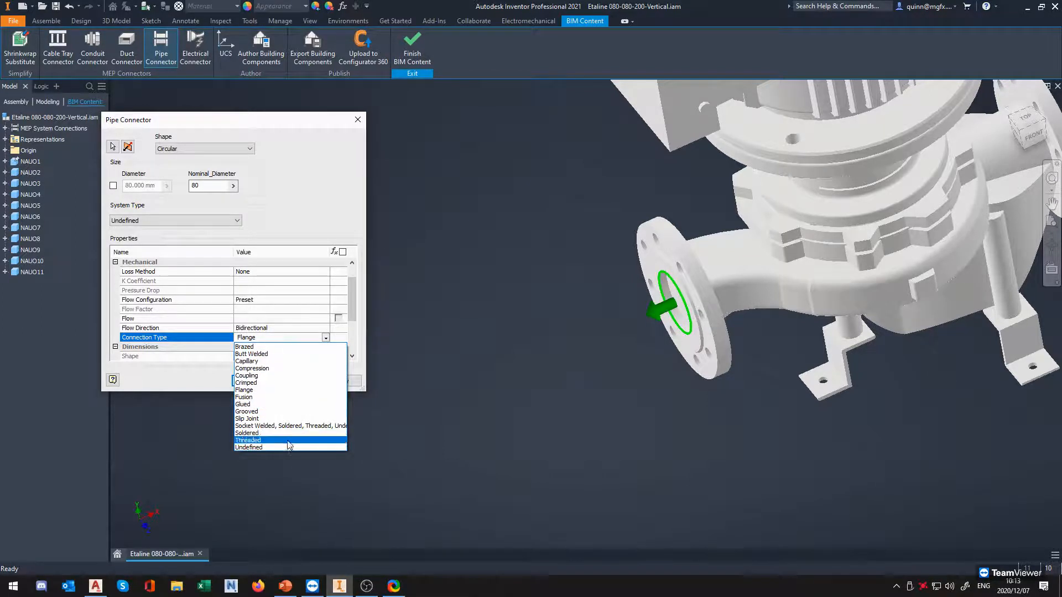
click(342, 336)
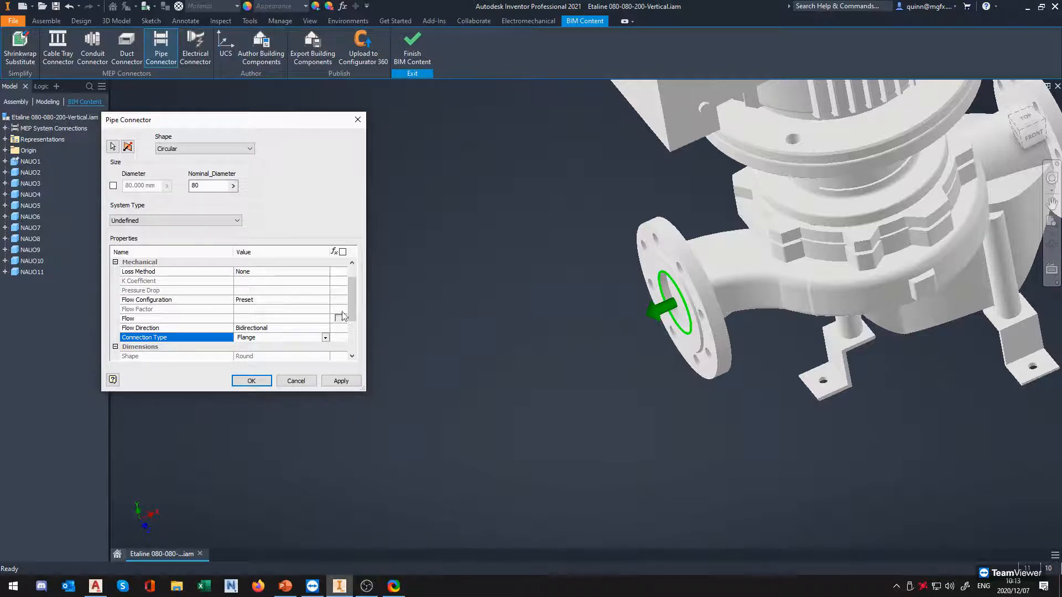
drag(356, 294, 357, 268)
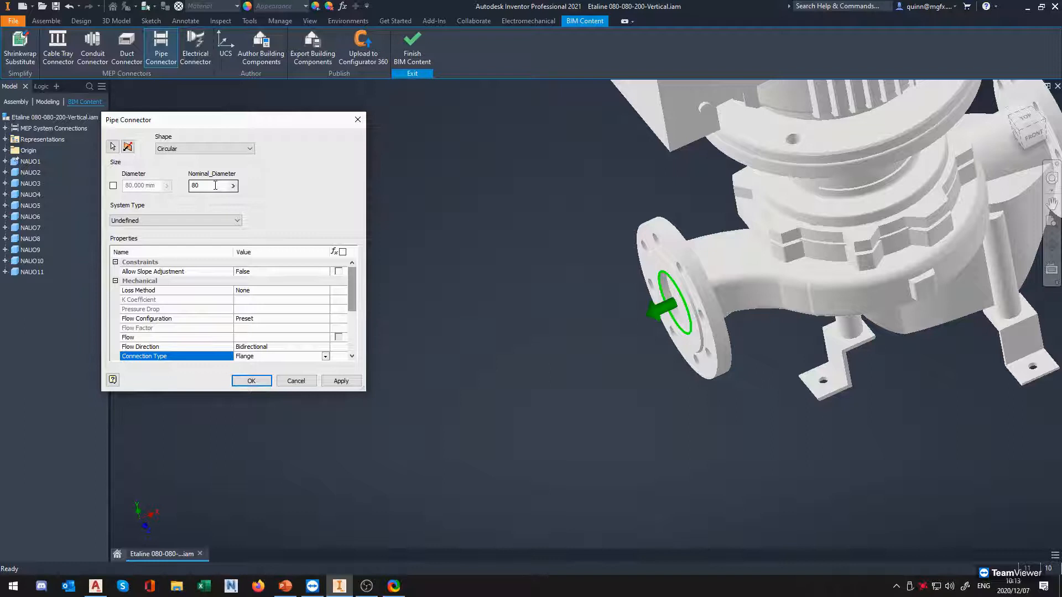
key(ctrl)
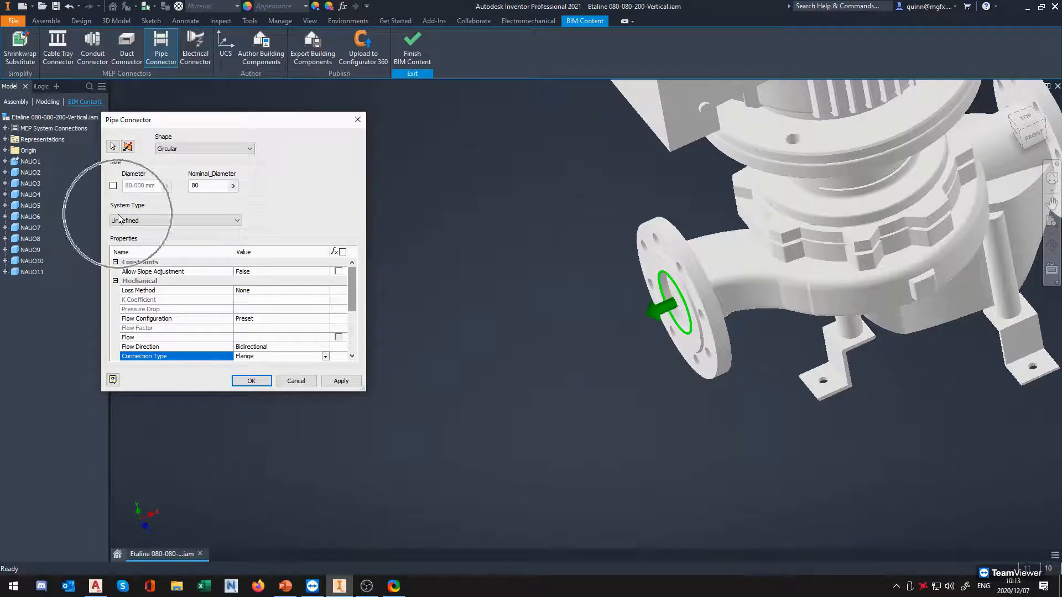
key(ctrl)
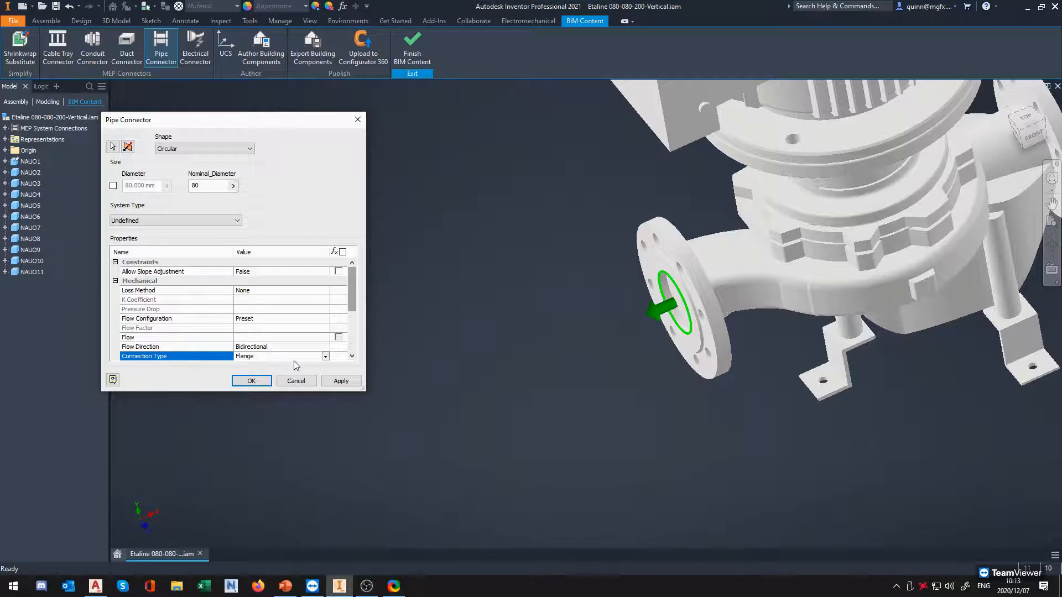
click(251, 380)
Start a second circular pipe connector on the inner bore edge of the opposite pump flange, pointing outward
shift+middle_drag(649, 346, 562, 332)
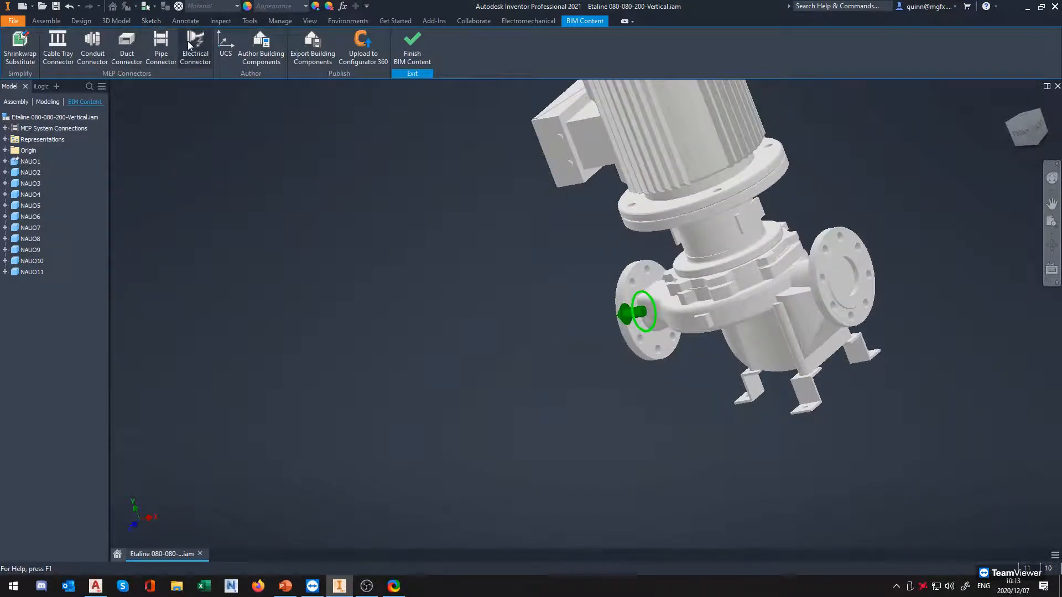
click(168, 41)
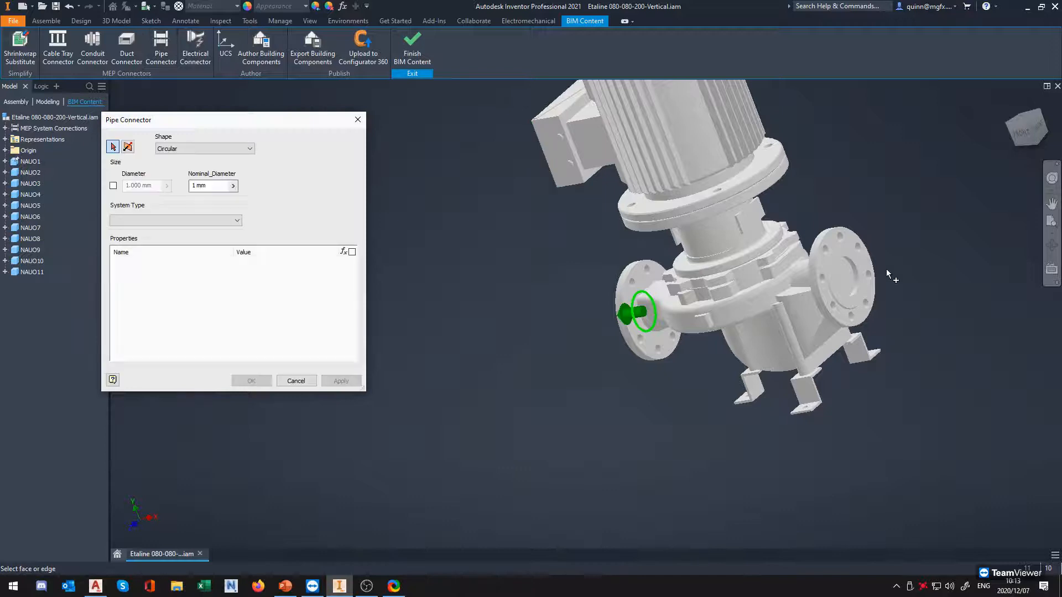
click(855, 265)
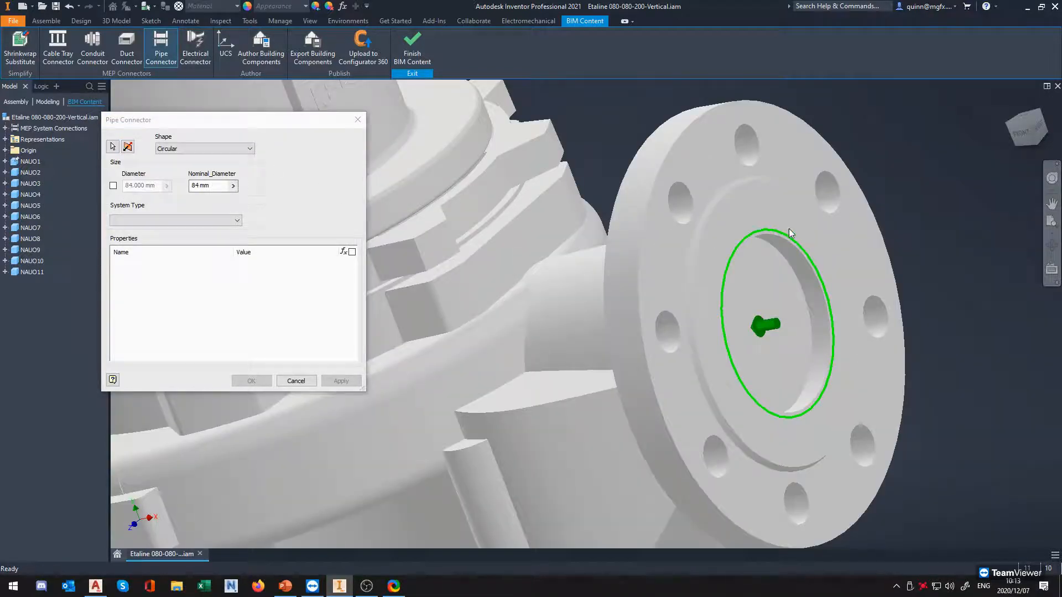
Set the second flange connector's nominal diameter to 80 and its system type to Undefined
click(193, 185)
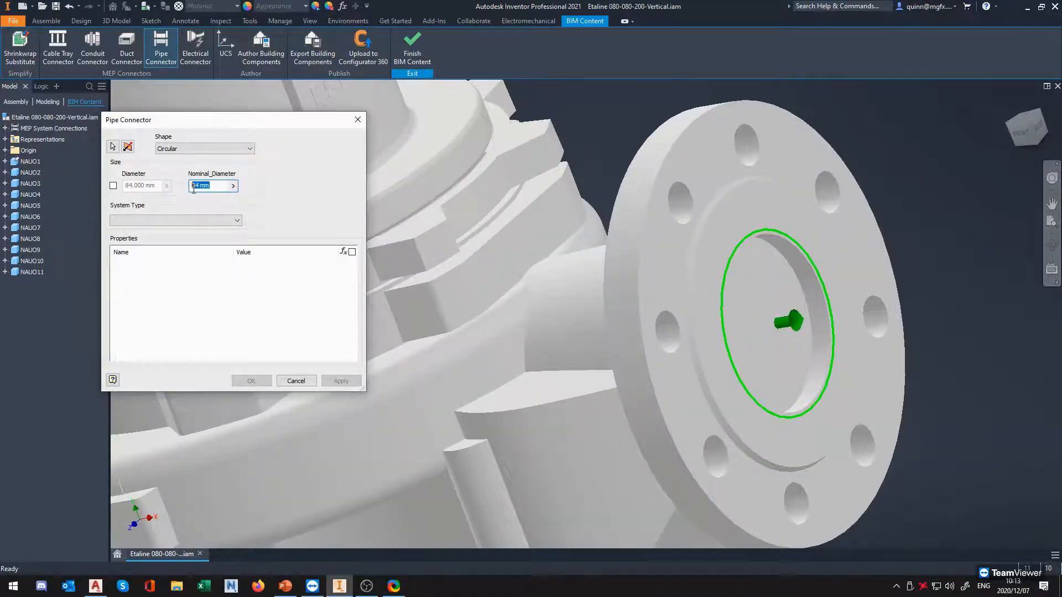
text(80)
click(185, 220)
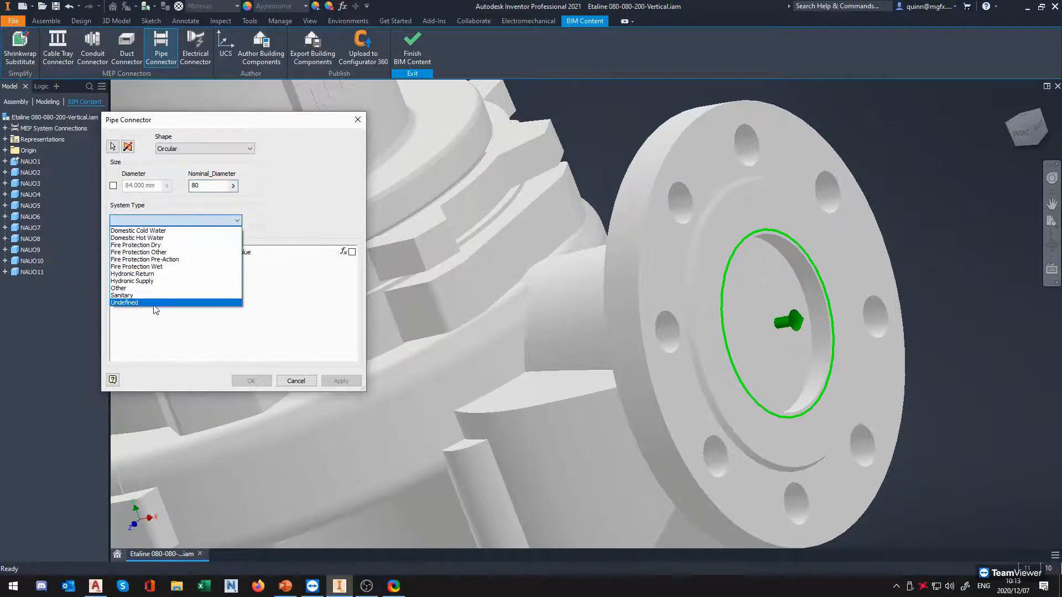
click(194, 305)
Set the second connector's connection type to Flange and accept the finished pipe connector
click(282, 356)
click(326, 357)
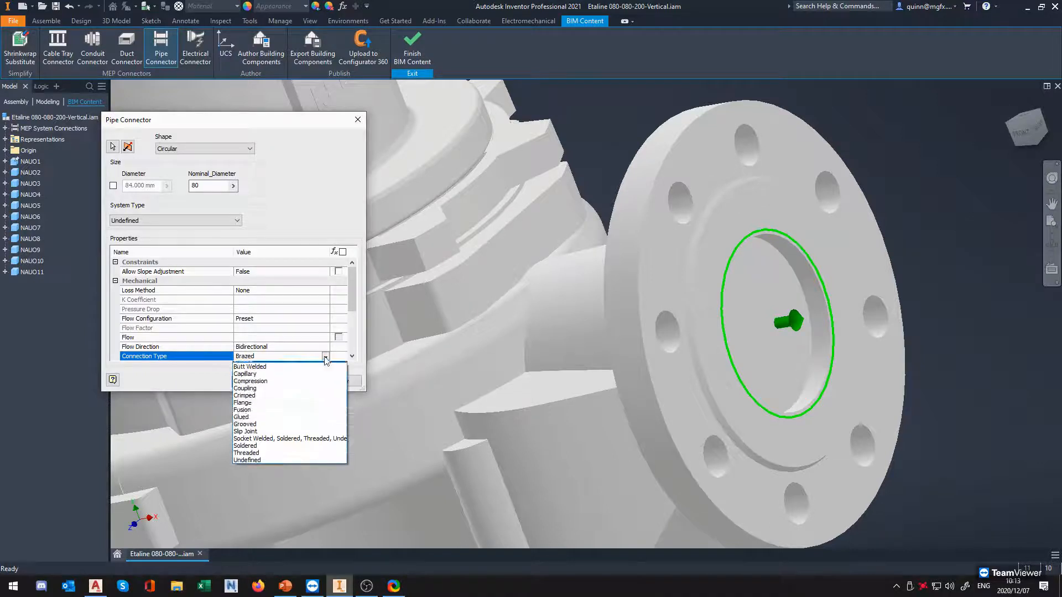
click(285, 409)
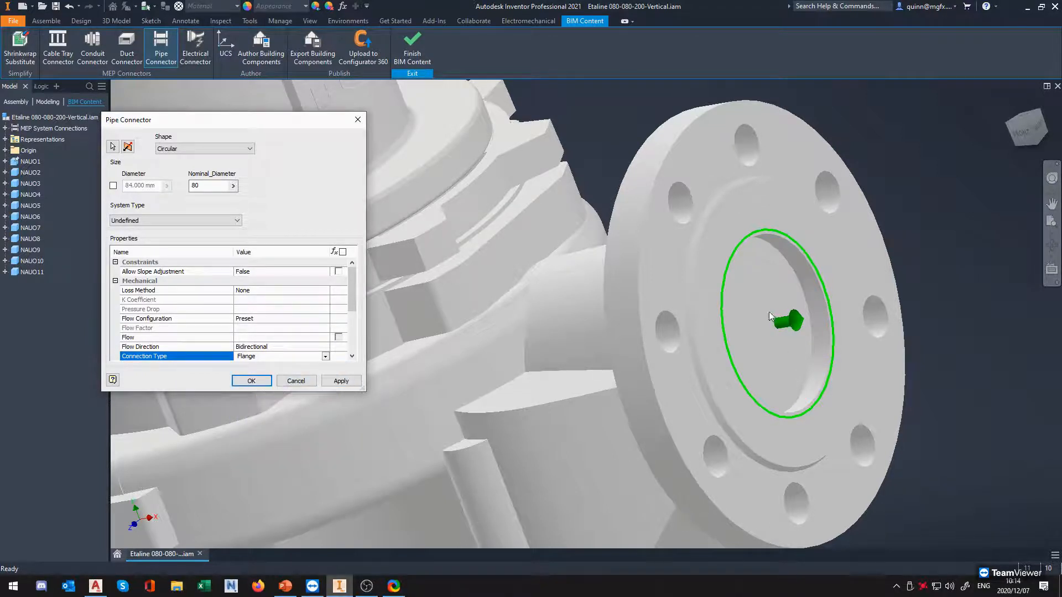
shift+middle_drag(746, 331, 782, 335)
scroll(783, 335, down, 3)
scroll(783, 335, down, 4)
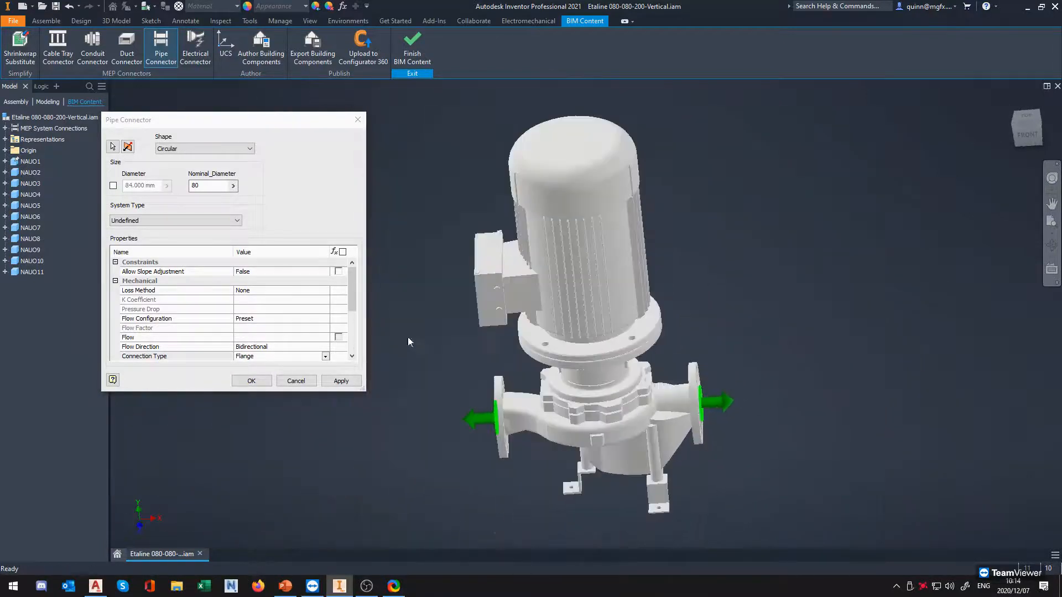
click(250, 380)
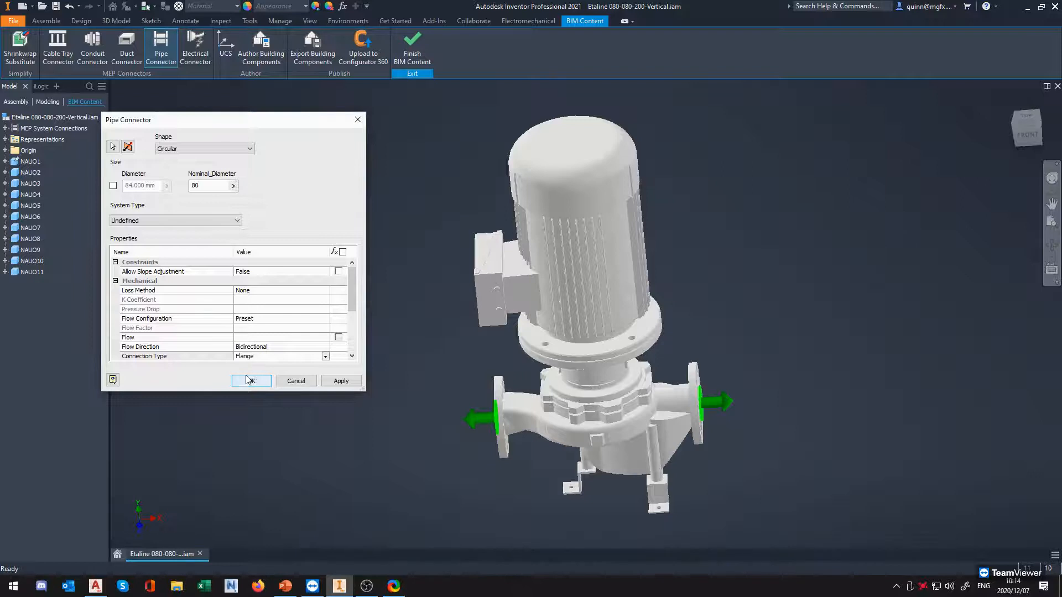
shift+middle_drag(497, 383, 761, 380)
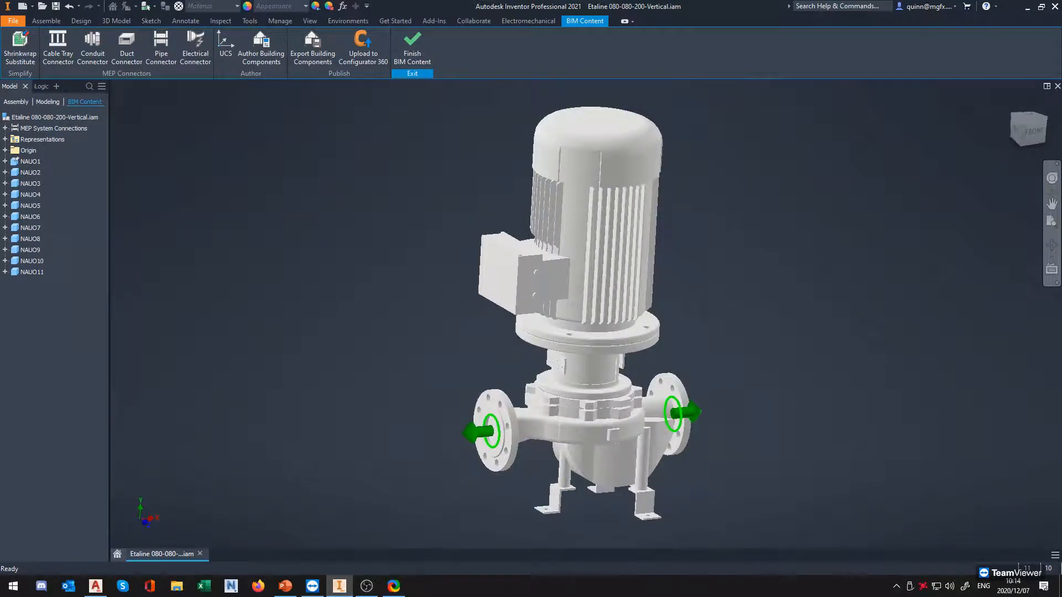
Switch to the PowerPoint presentation to view the slide on model data, import orientation and location, and return to Inventor
key(alt+Tab)
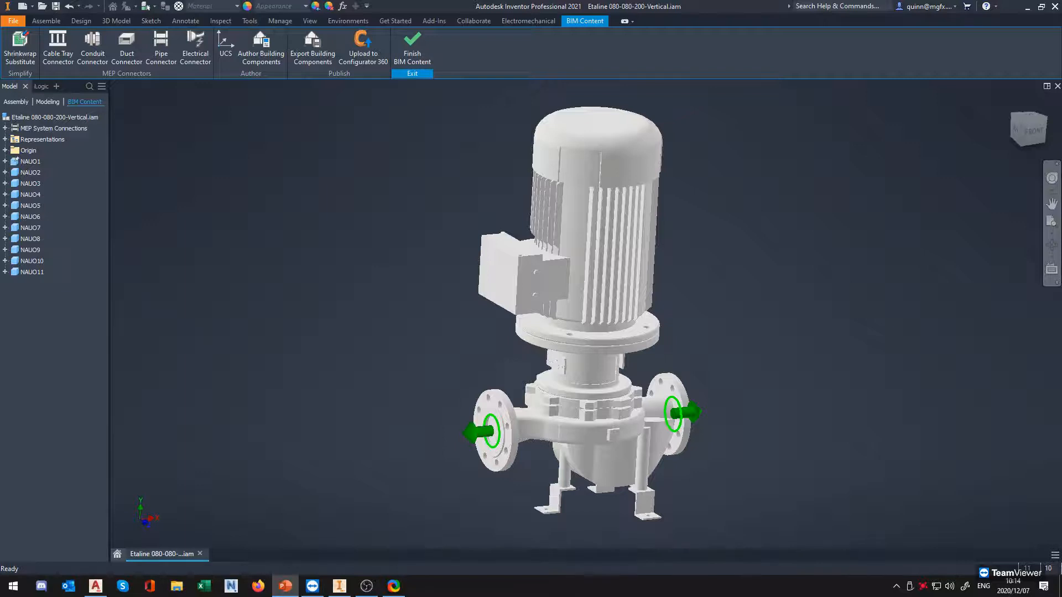
key(Right)
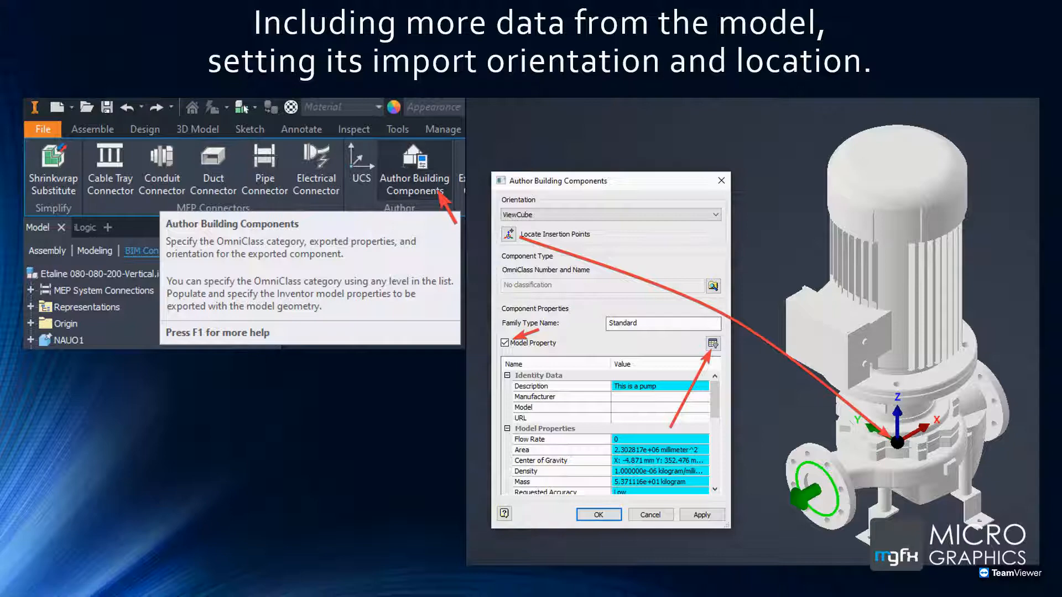
key(alt+Tab)
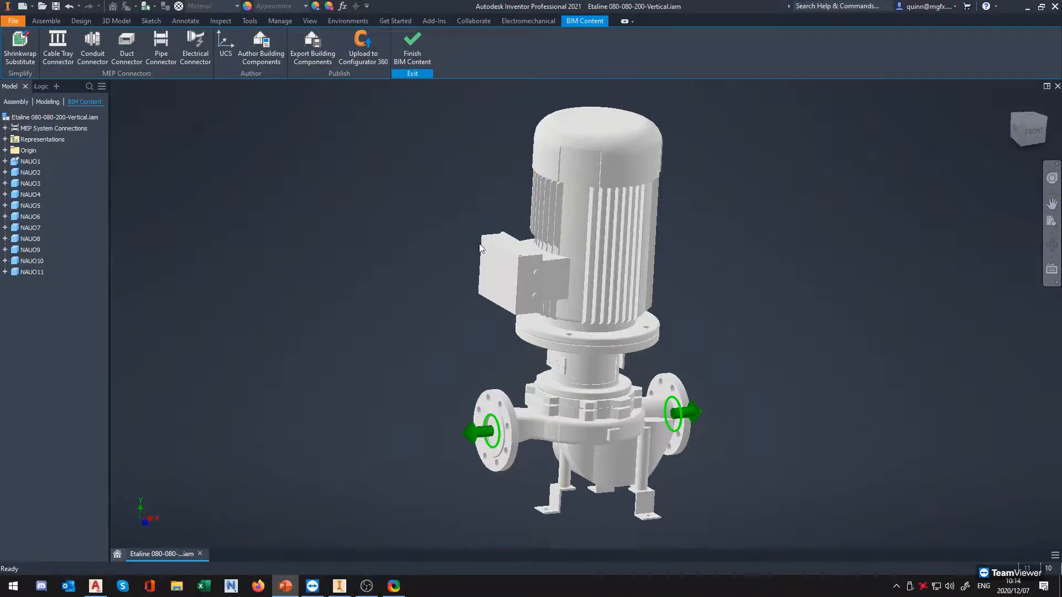
scroll(412, 232, down, 2)
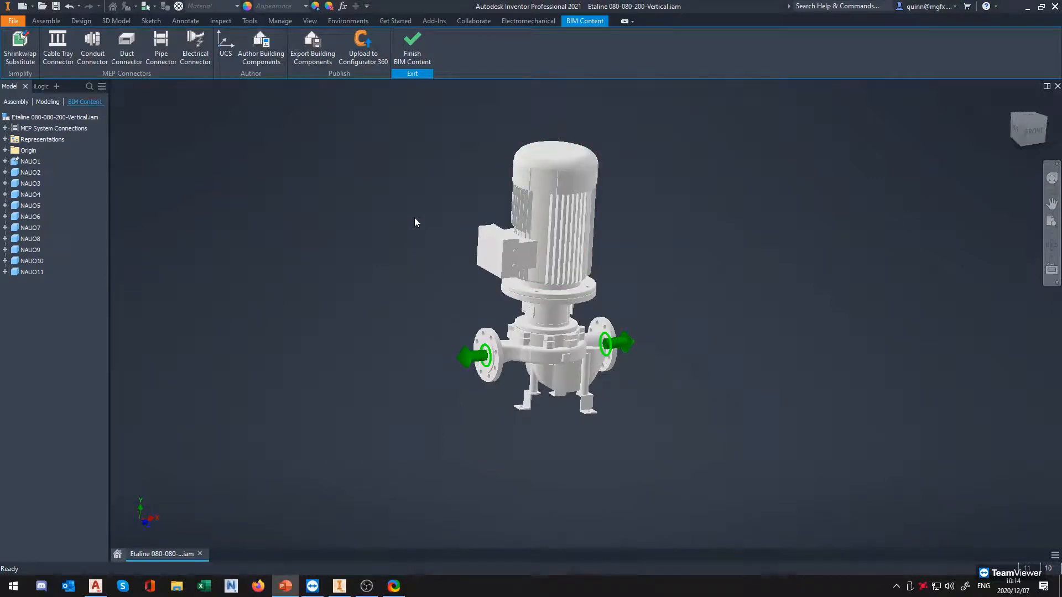
click(411, 56)
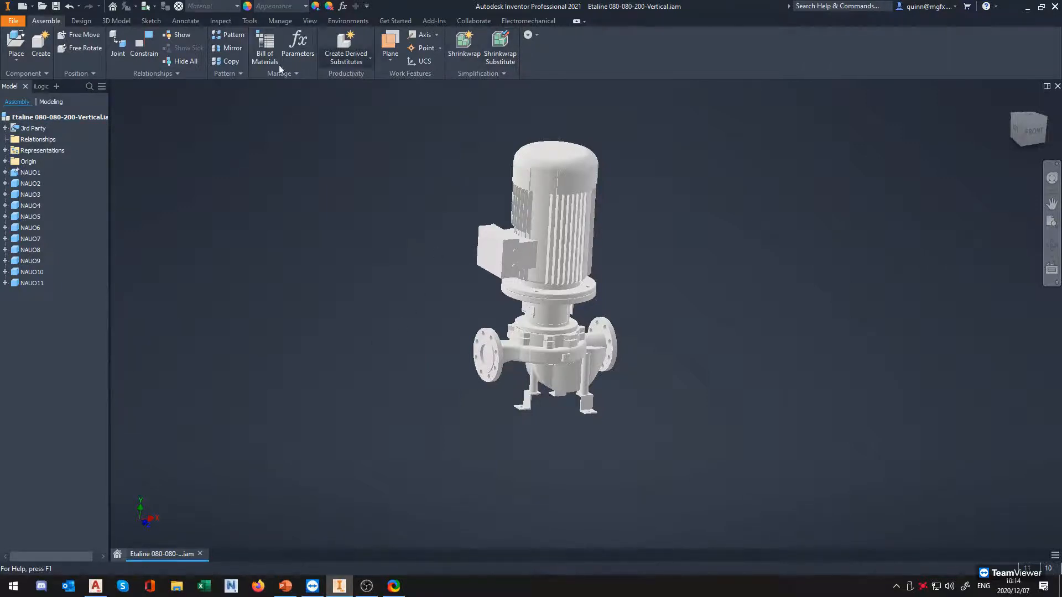
click(346, 21)
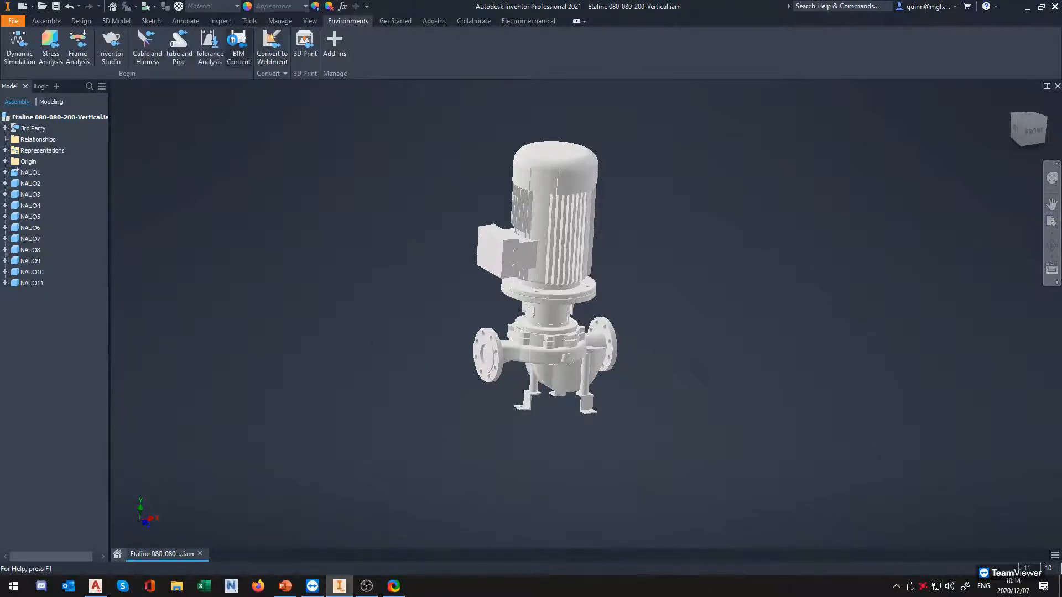
click(239, 47)
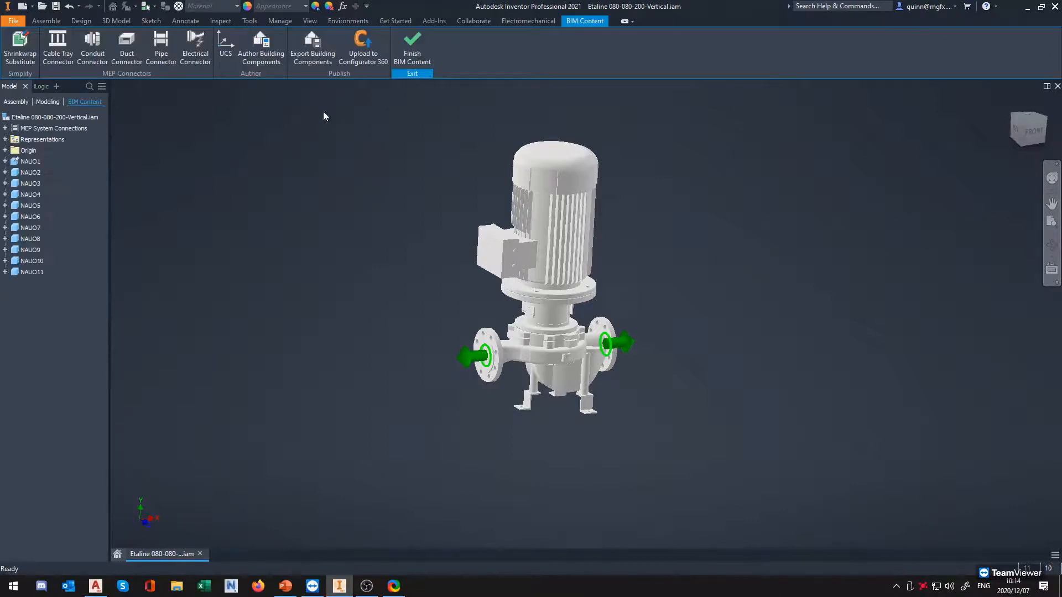
Open Author Building Components and examine the pump's insertion point and axis orientation
click(269, 61)
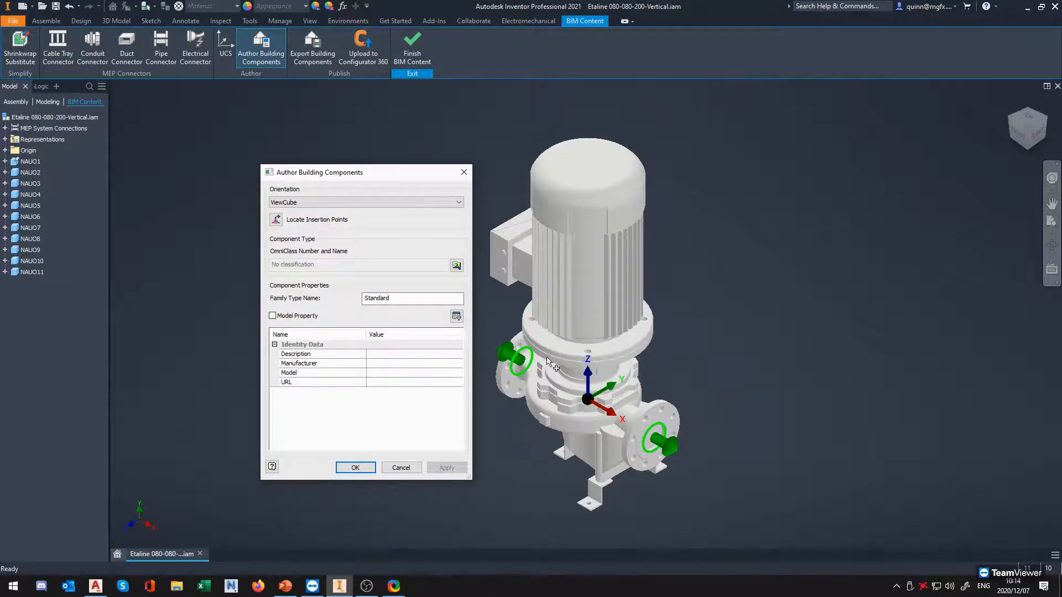
middle_drag(548, 356, 583, 331)
shift+middle_drag(614, 379, 661, 350)
shift+middle_drag(639, 401, 719, 426)
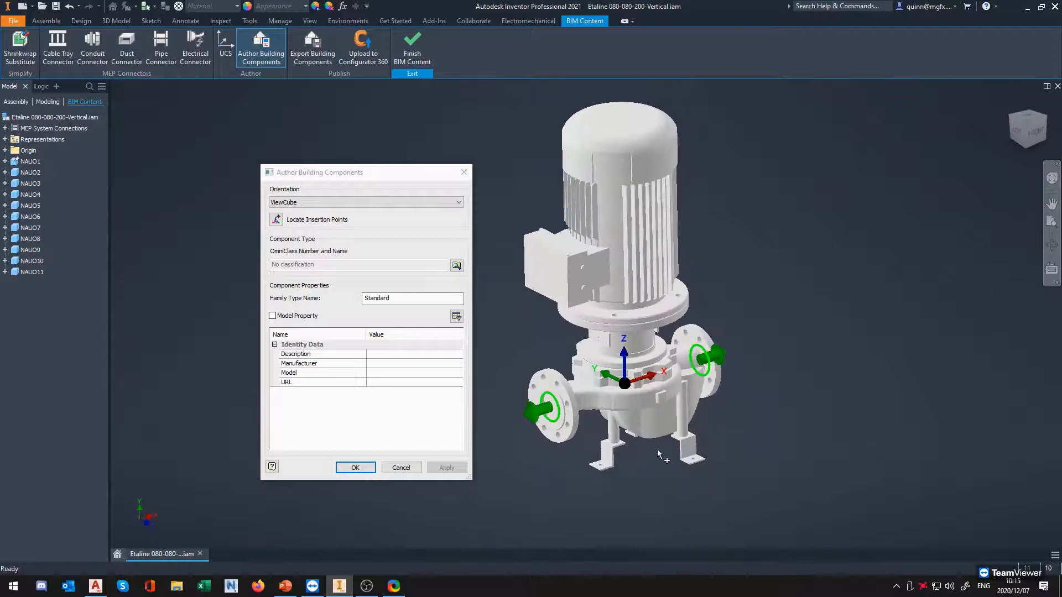
Switch to AutoCAD Plant 3D, select the placed pump in 3D-001.dwg and examine where its base point sits
click(100, 590)
click(455, 437)
scroll(456, 422, up, 3)
scroll(503, 409, down, 4)
scroll(503, 385, up, 3)
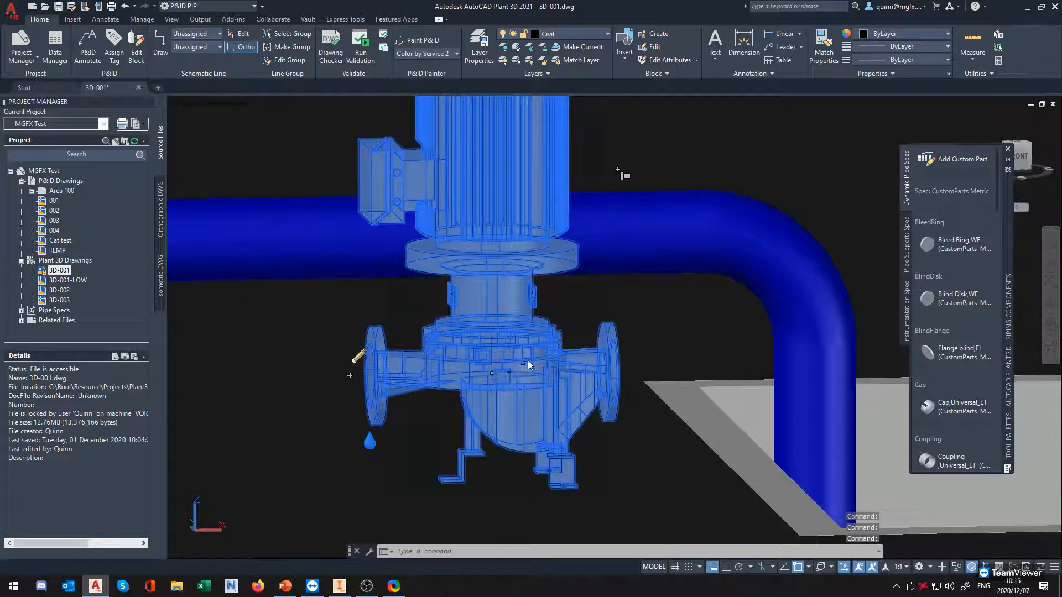
scroll(528, 360, down, 5)
scroll(534, 370, up, 3)
shift+middle_drag(533, 370, 566, 394)
scroll(511, 353, down, 4)
scroll(512, 357, up, 4)
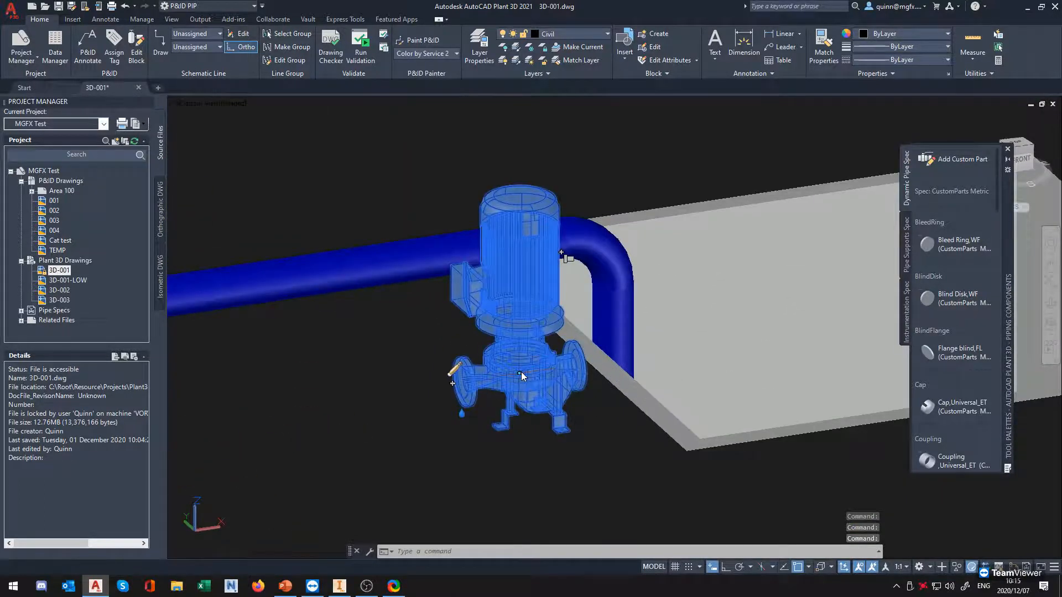
Move the placed pump twice by its base point grip, ending clear of the vertical blue pipe, and deselect it
click(521, 372)
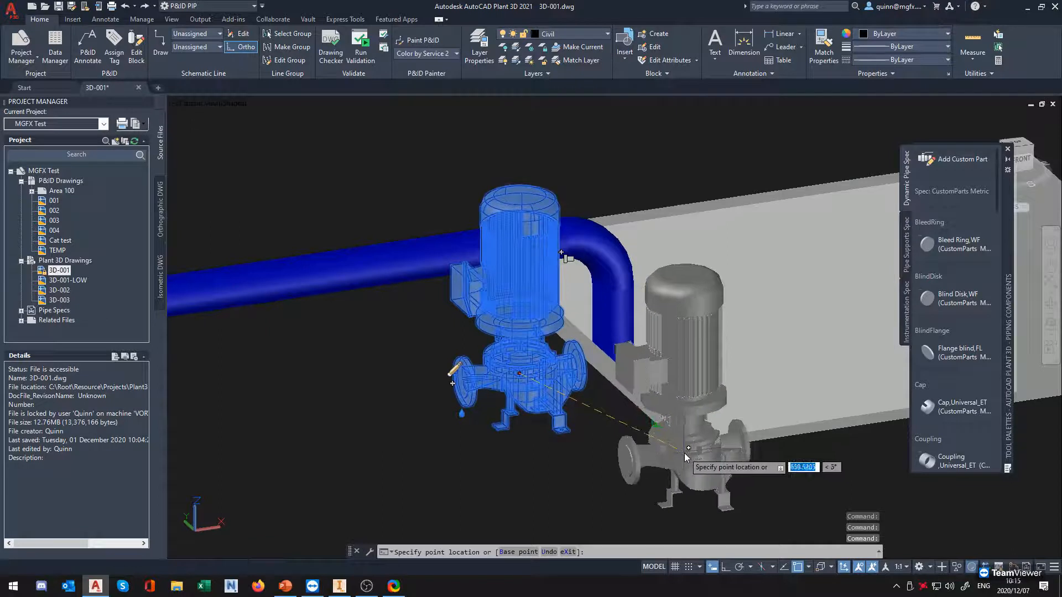
click(678, 461)
key(Escape)
shift+middle_drag(725, 433, 582, 398)
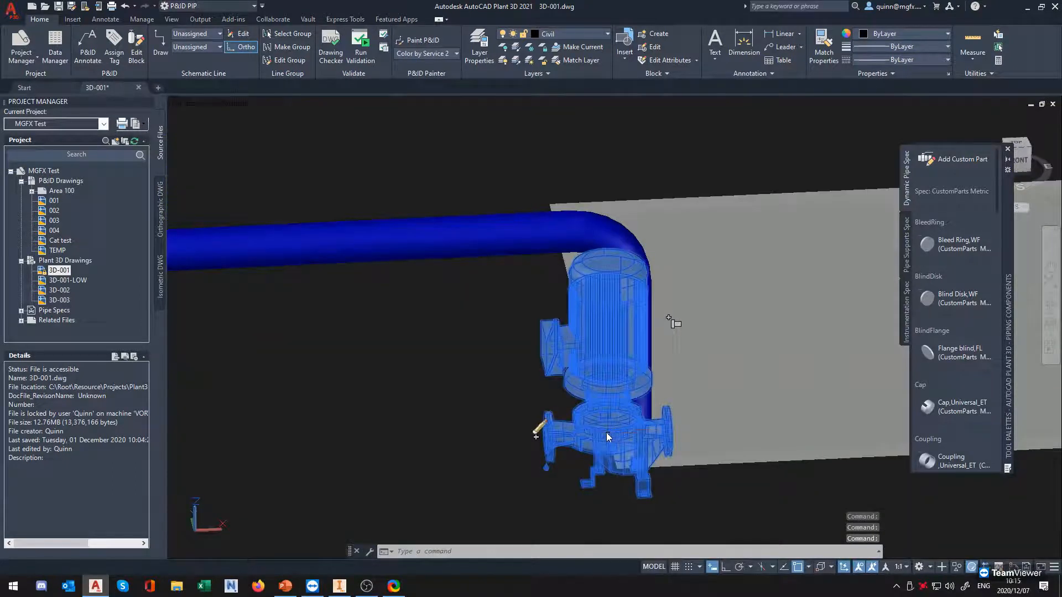
click(608, 435)
click(445, 456)
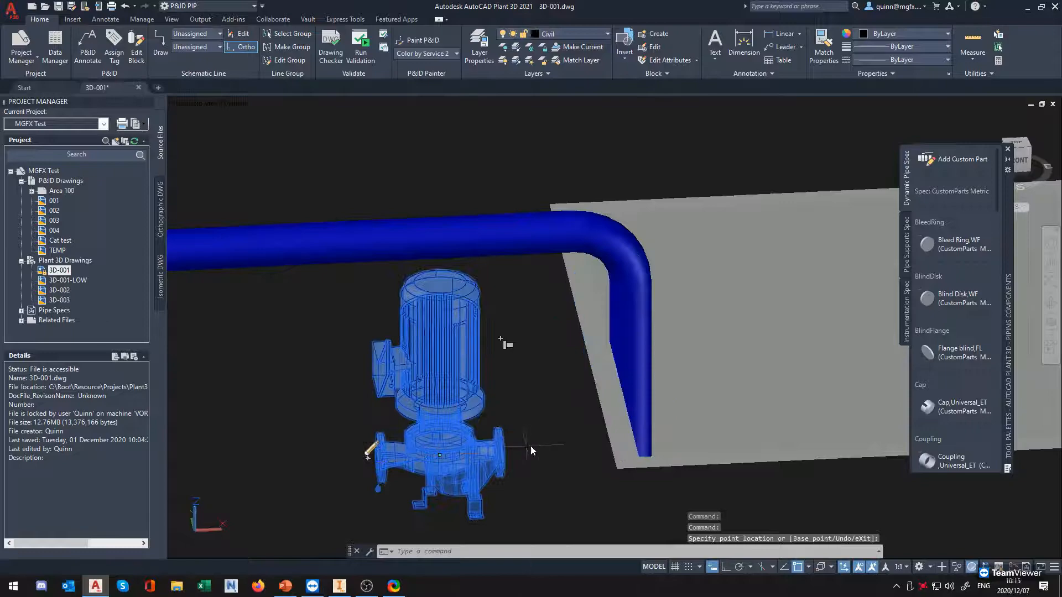
key(Escape)
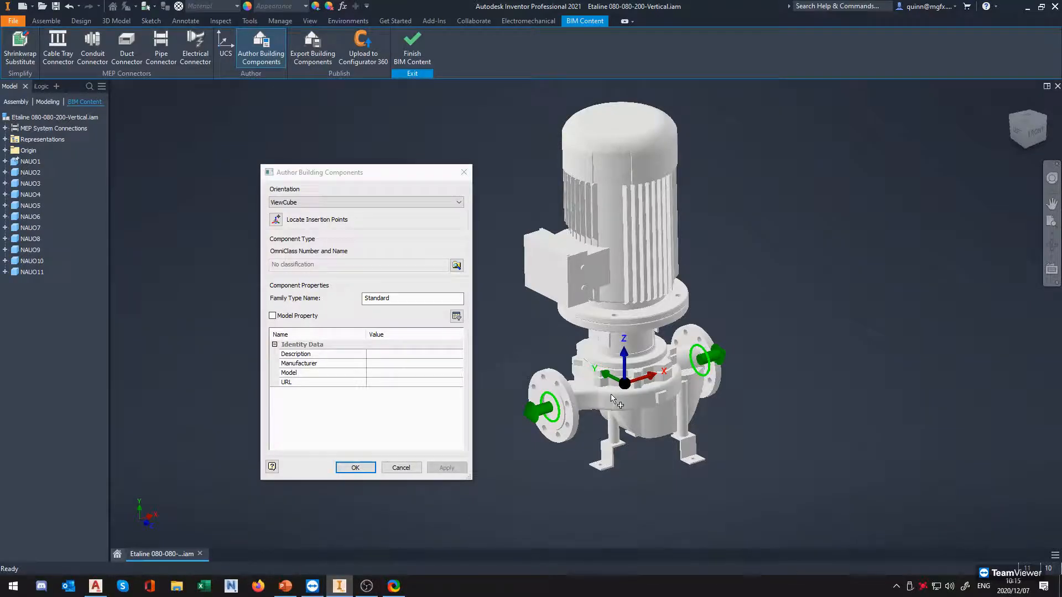
In Inventor, close Author Building Components without applying anything and leave the BIM Content environment
click(463, 172)
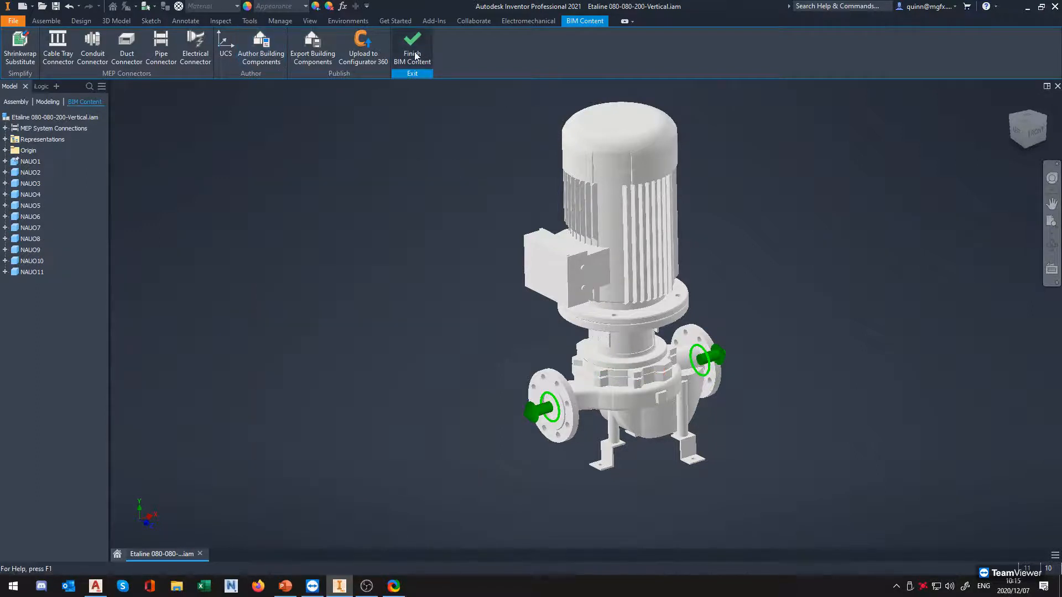
click(411, 47)
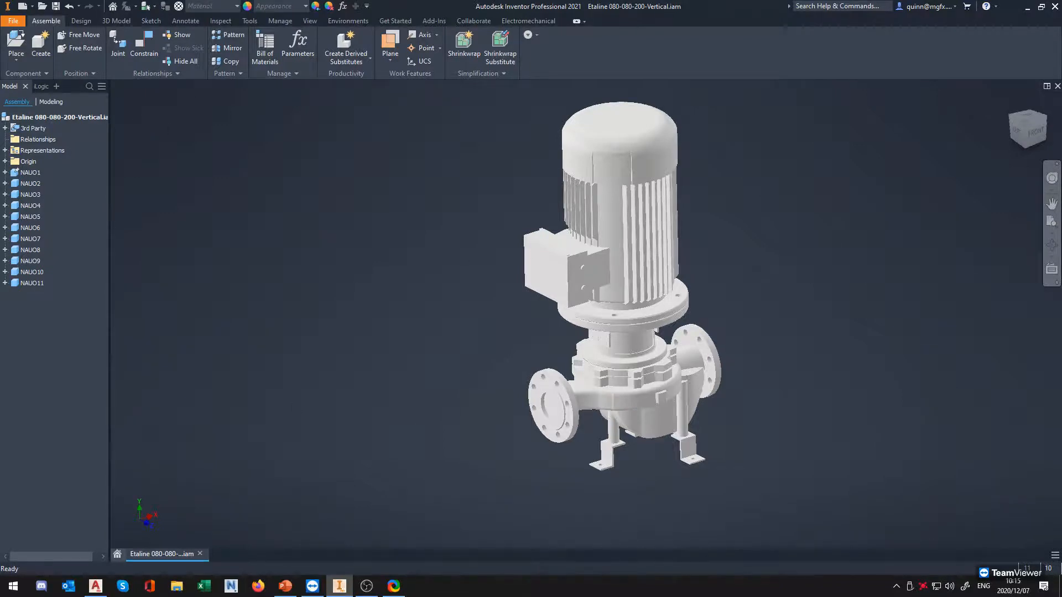
shift+middle_drag(450, 341, 477, 350)
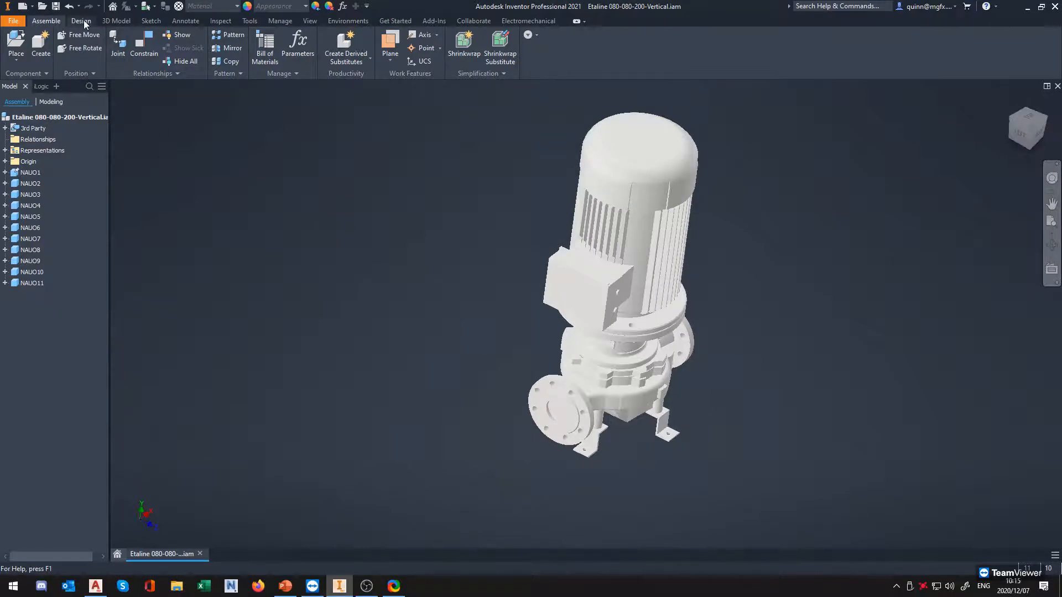
Start a 2D sketch on the underside face of one of the pump's mounting feet
click(151, 20)
click(19, 47)
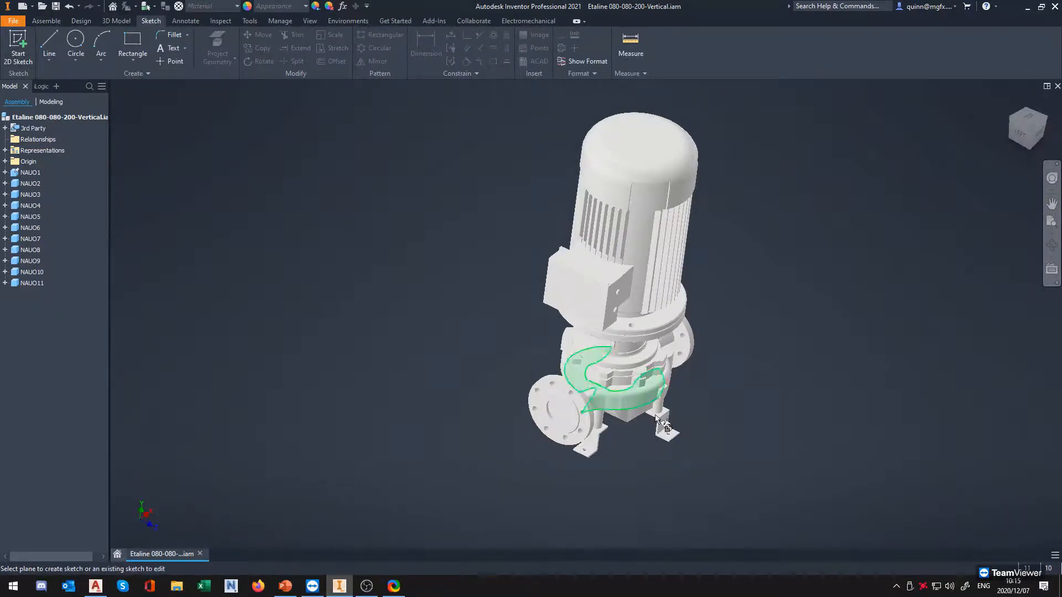
shift+middle_drag(680, 500, 658, 380)
shift+middle_drag(613, 322, 662, 364)
scroll(719, 420, up, 3)
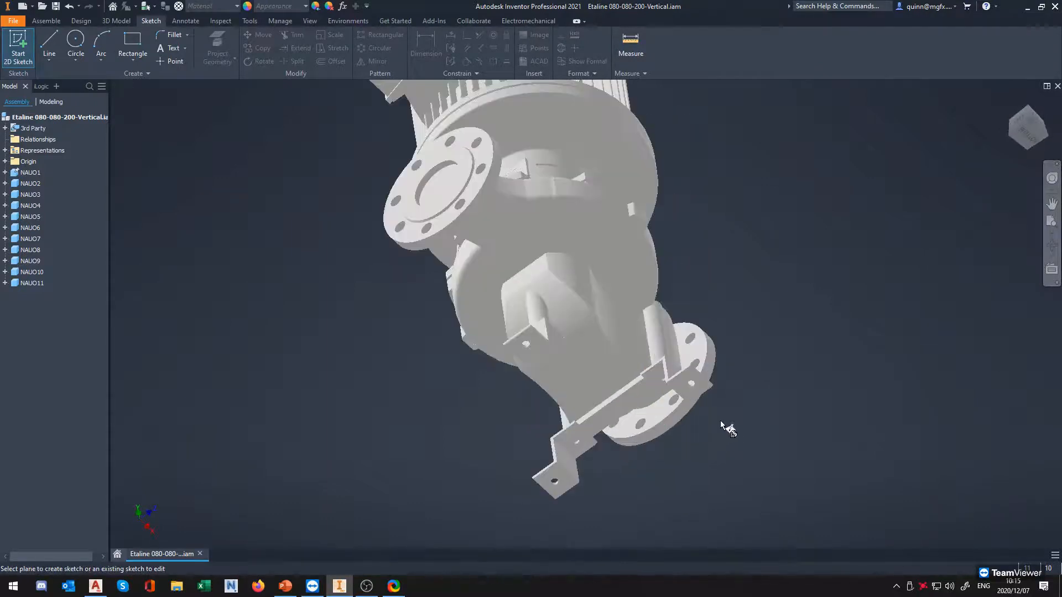
click(685, 390)
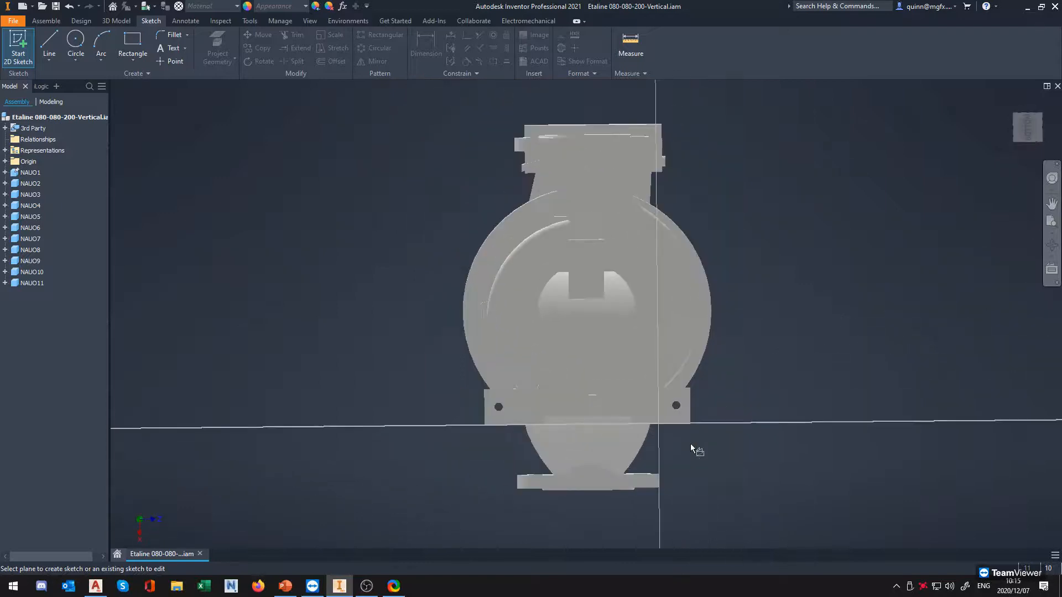
mouse_move(695, 361)
shift+middle_down()
mouse_move(665, 380)
mouse_move(668, 369)
shift+middle_up()
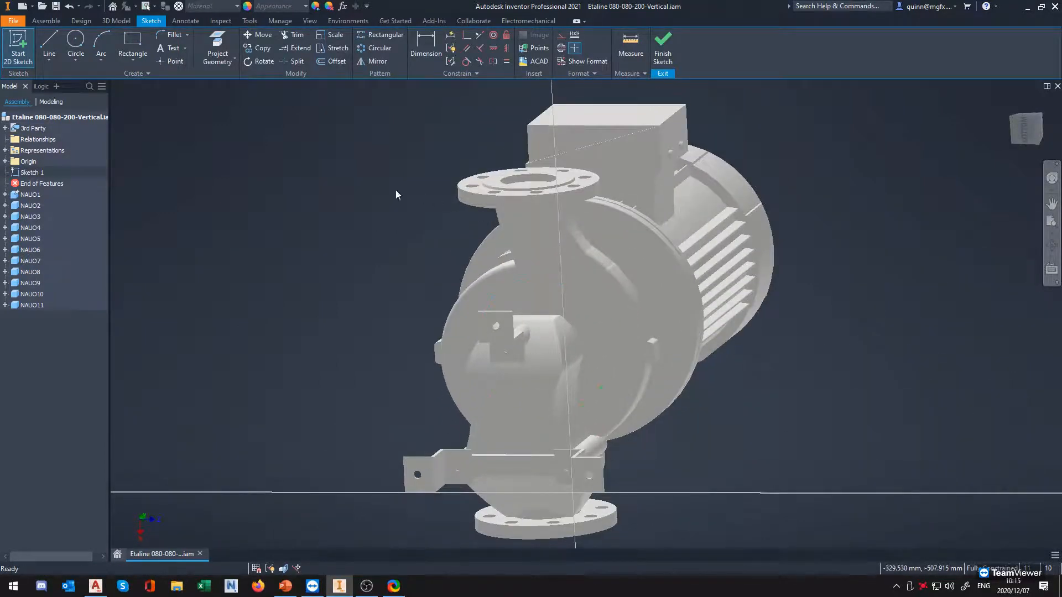
Project the pump's large circular edge into the sketch and place a sketch point at the circle's centre
click(217, 48)
shift+middle_drag(604, 338, 574, 335)
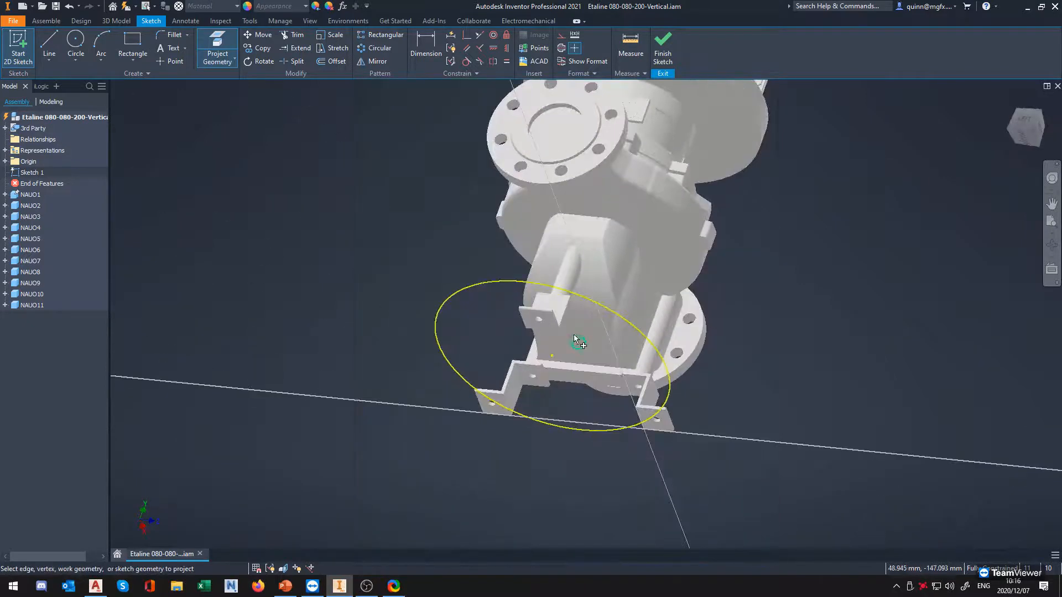
click(173, 63)
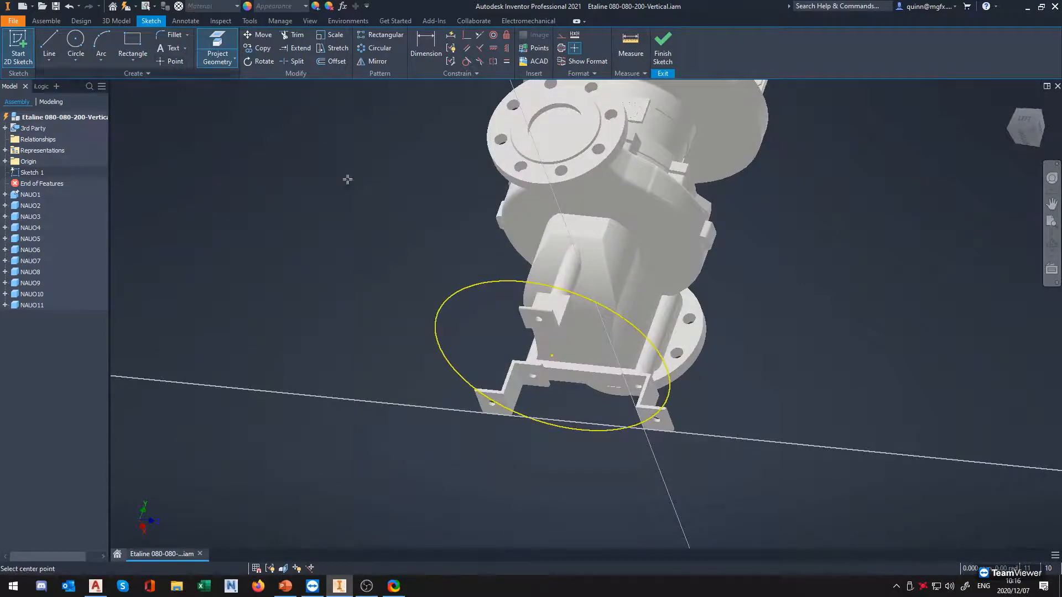
click(553, 355)
key(Escape)
shift+middle_drag(582, 436, 529, 378)
Finish the base sketch and show the whole pump in an isometric view
click(663, 56)
mouse_move(692, 389)
shift+middle_down()
mouse_move(638, 398)
mouse_move(650, 391)
shift+middle_up()
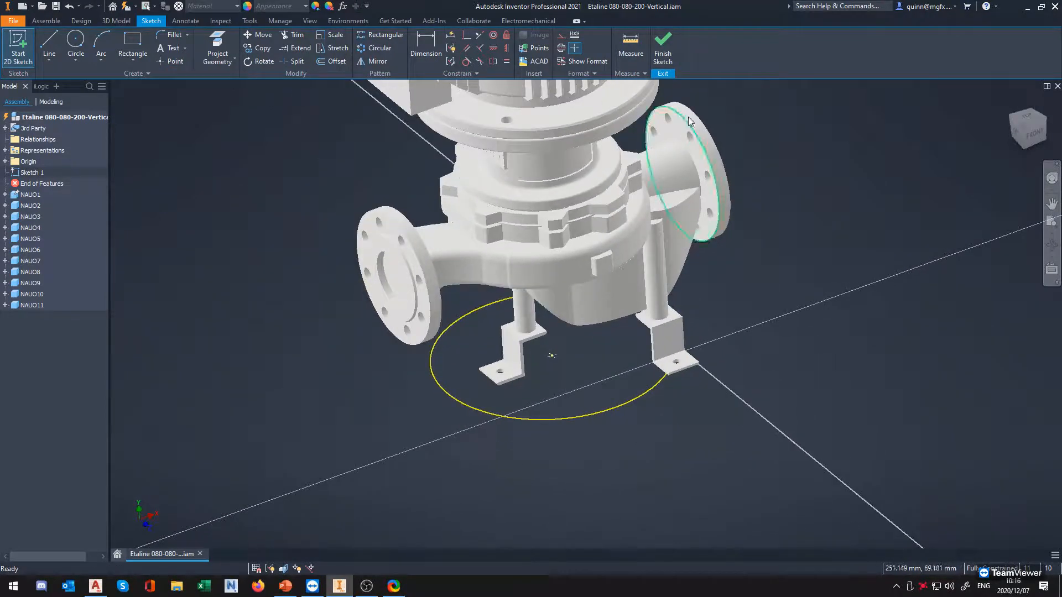
click(663, 51)
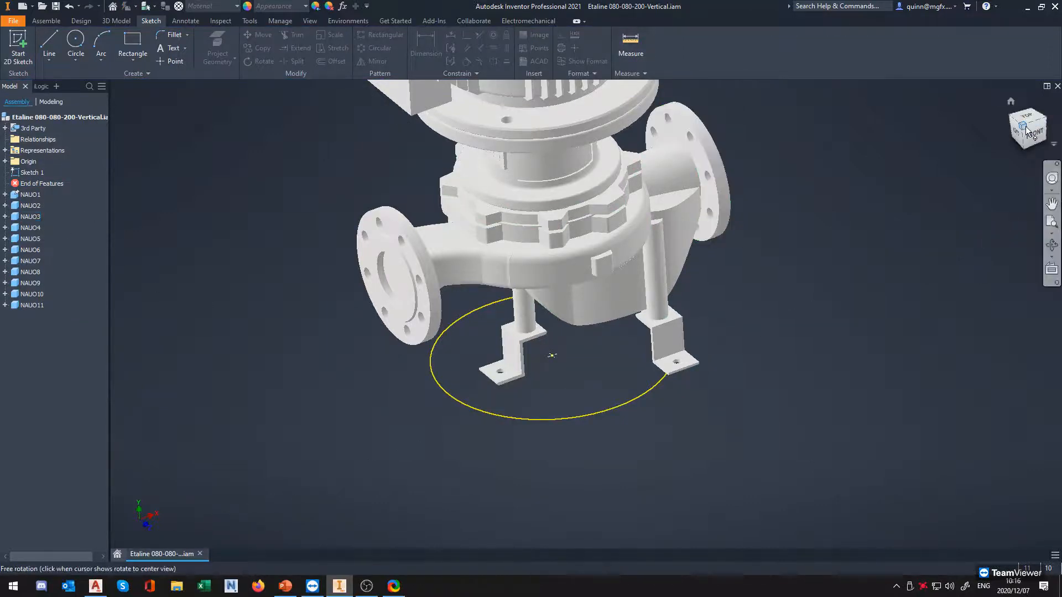
click(1025, 132)
shift+middle_drag(619, 524, 611, 496)
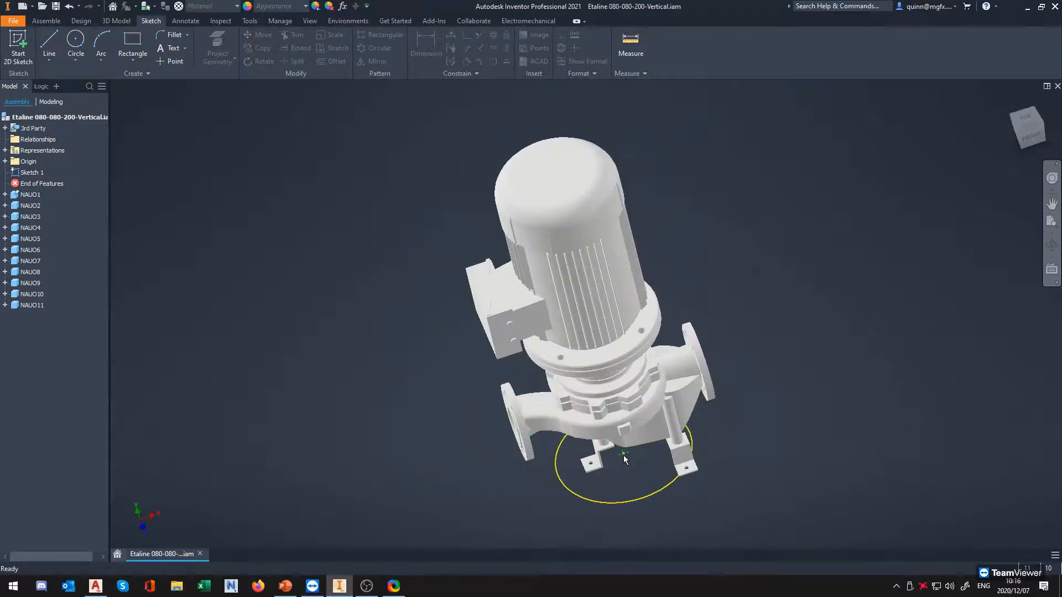
click(1020, 148)
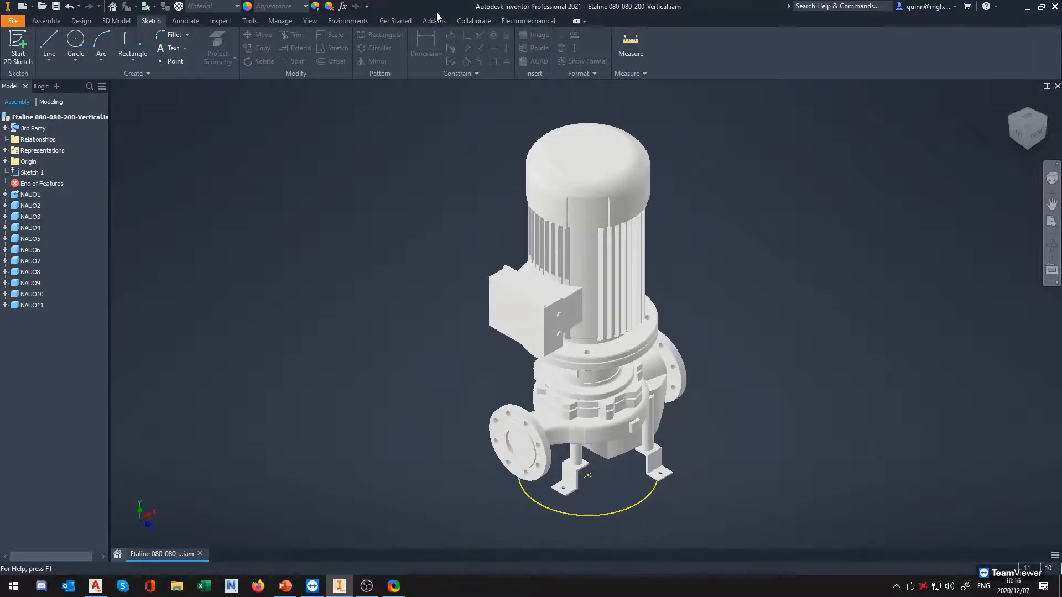
Save the assembly and enter the BIM Content environment again
click(56, 10)
click(347, 21)
click(210, 50)
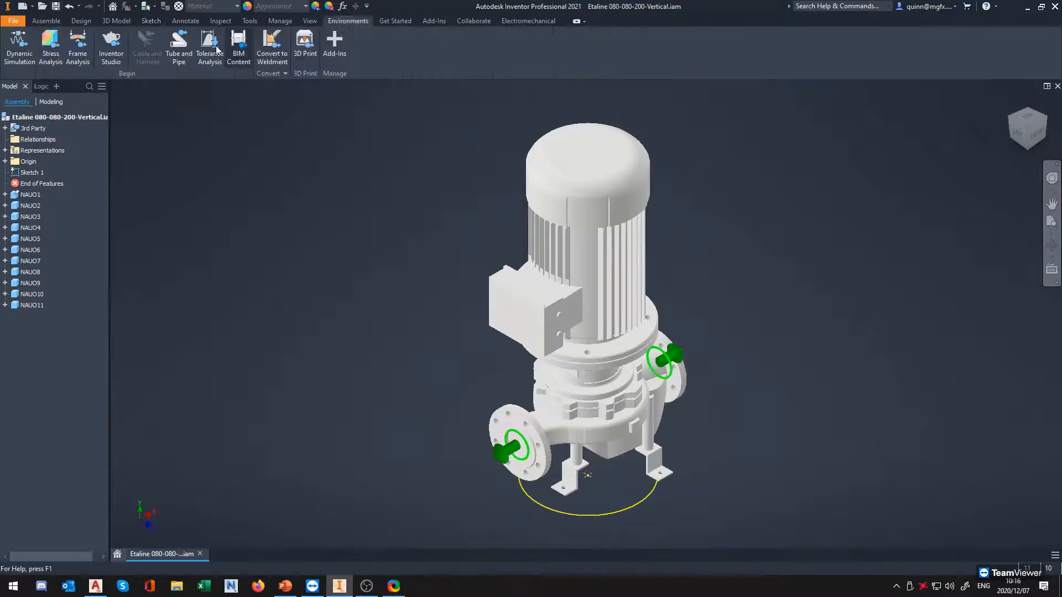
Author the pump as a building component with its insertion point on the sketch point at the base
click(260, 60)
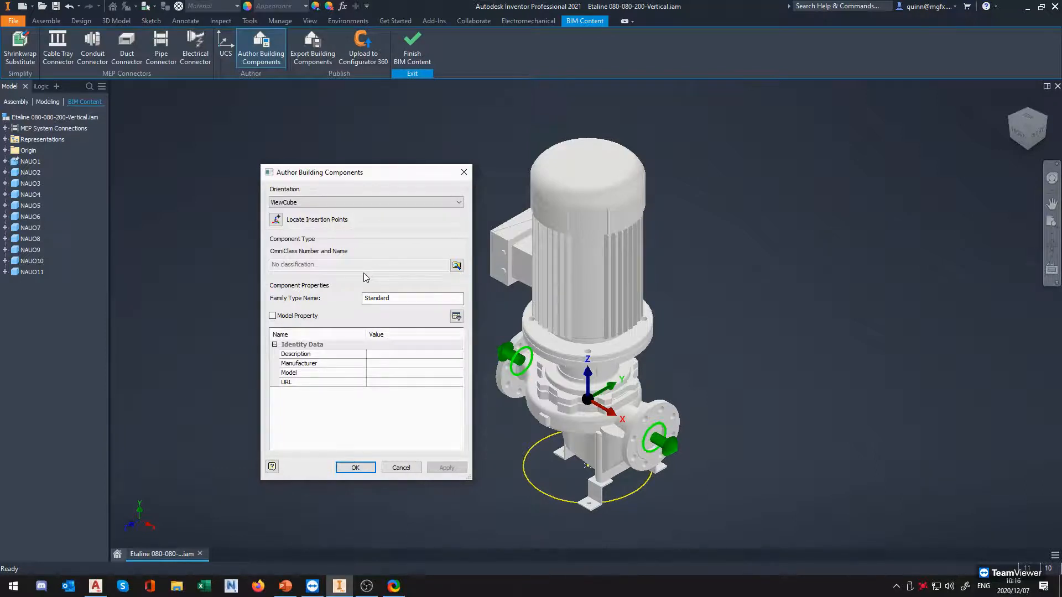
click(276, 219)
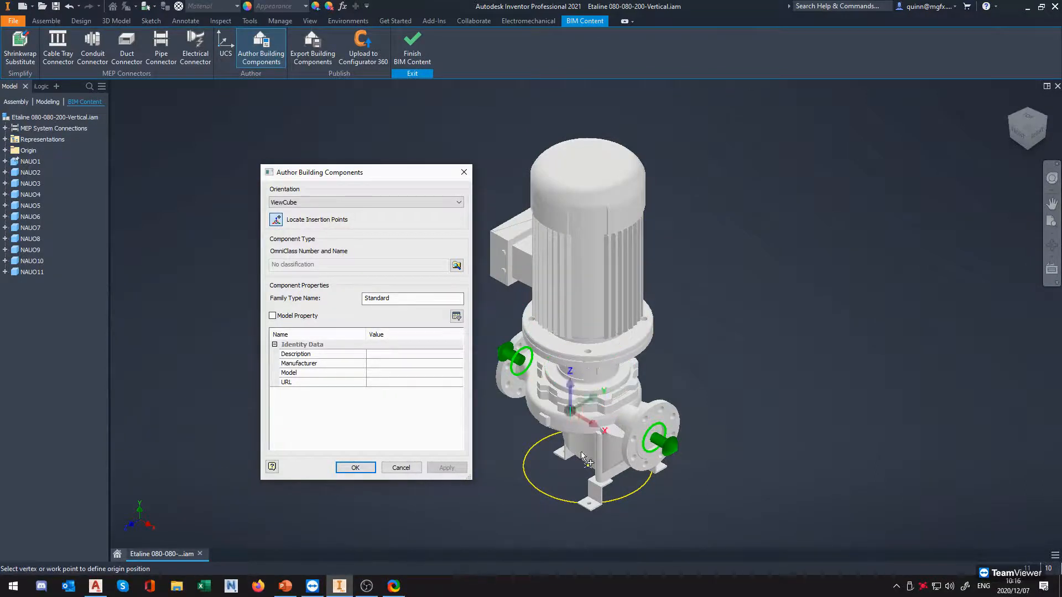
shift+middle_drag(587, 462, 623, 486)
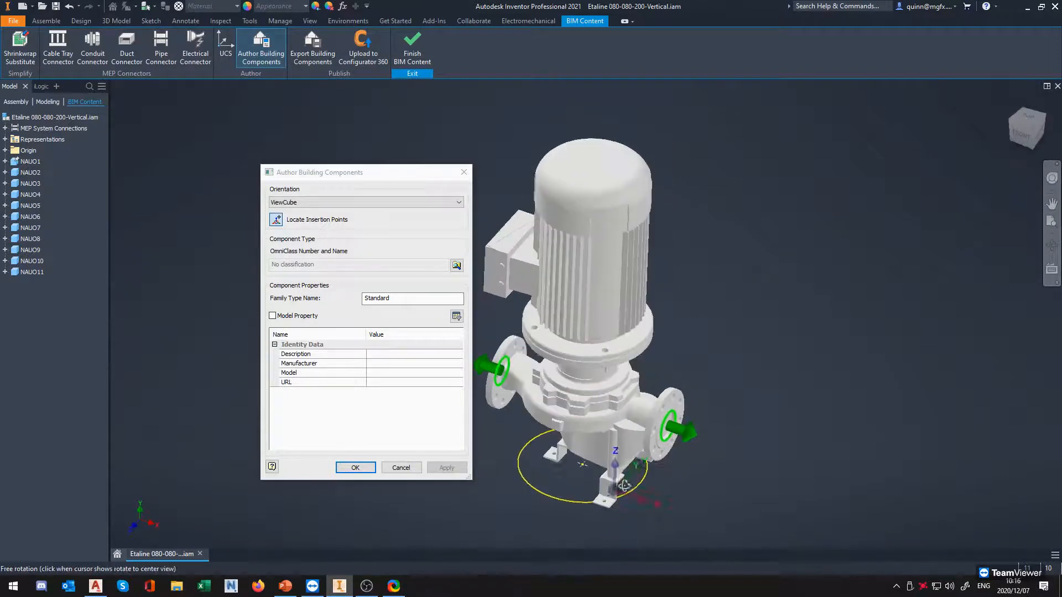
scroll(572, 447, up, 5)
click(572, 447)
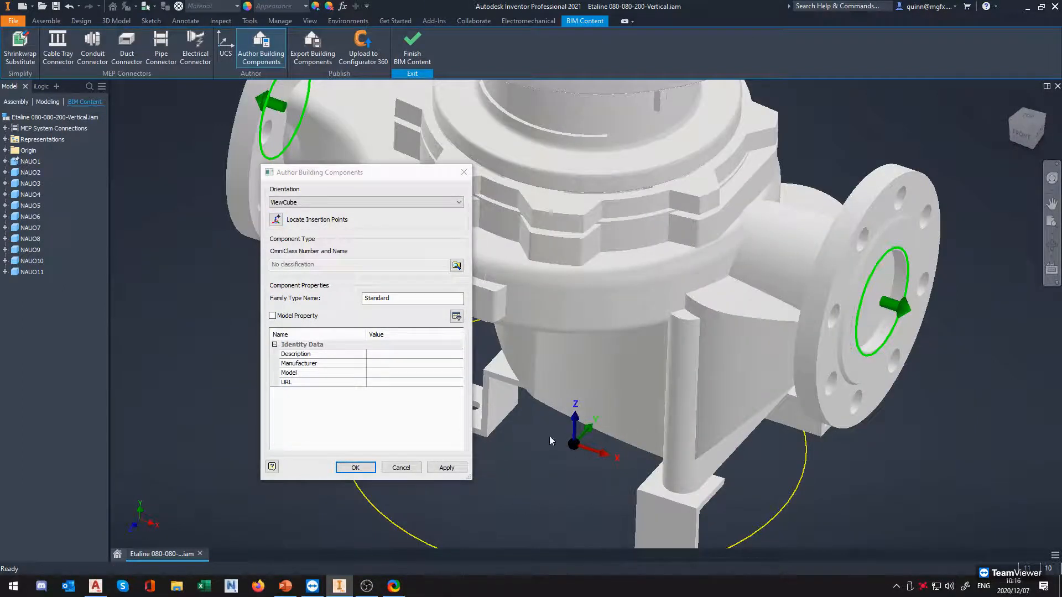
click(359, 468)
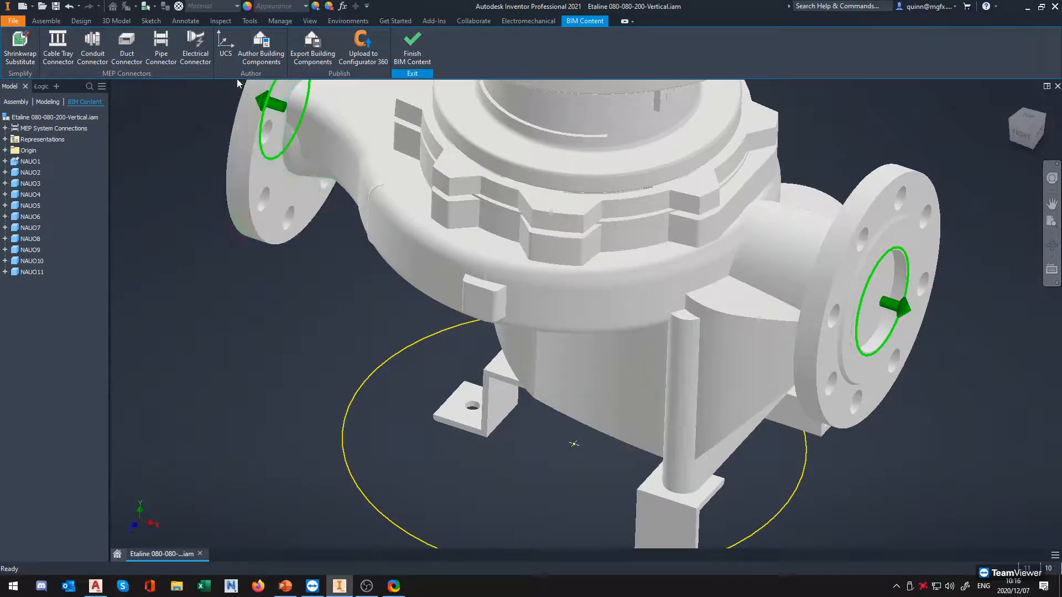
Reopen the building component authoring settings and check the insertion point's position at the pump's base
click(258, 58)
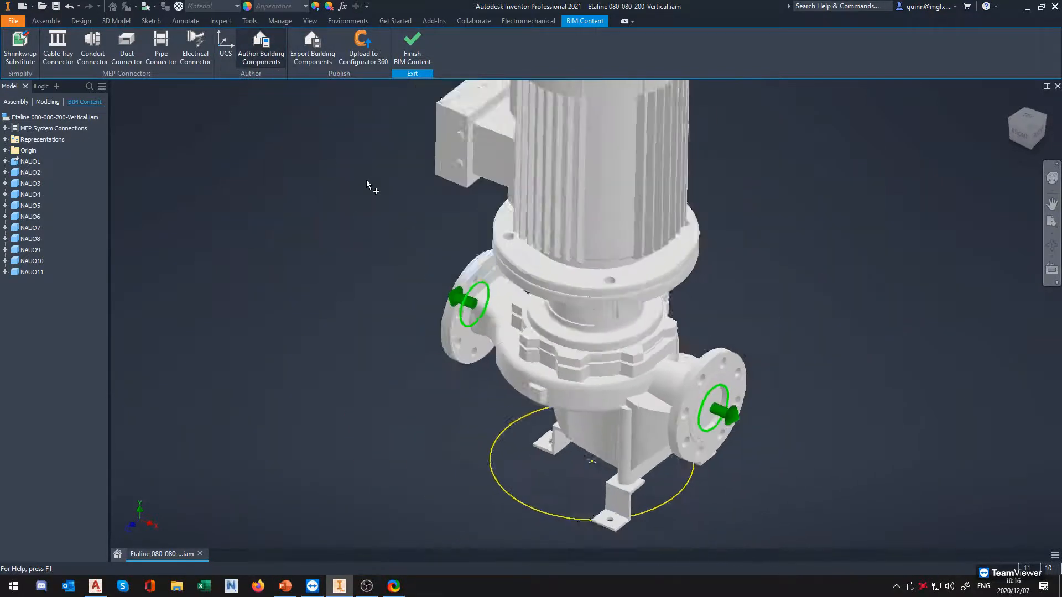
shift+middle_drag(615, 523, 541, 433)
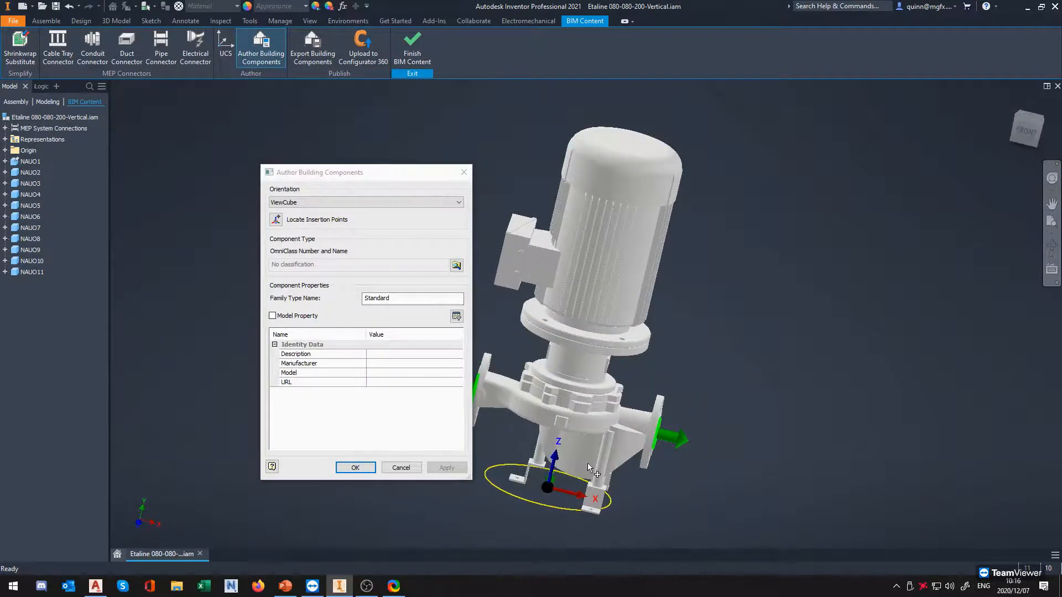
click(356, 467)
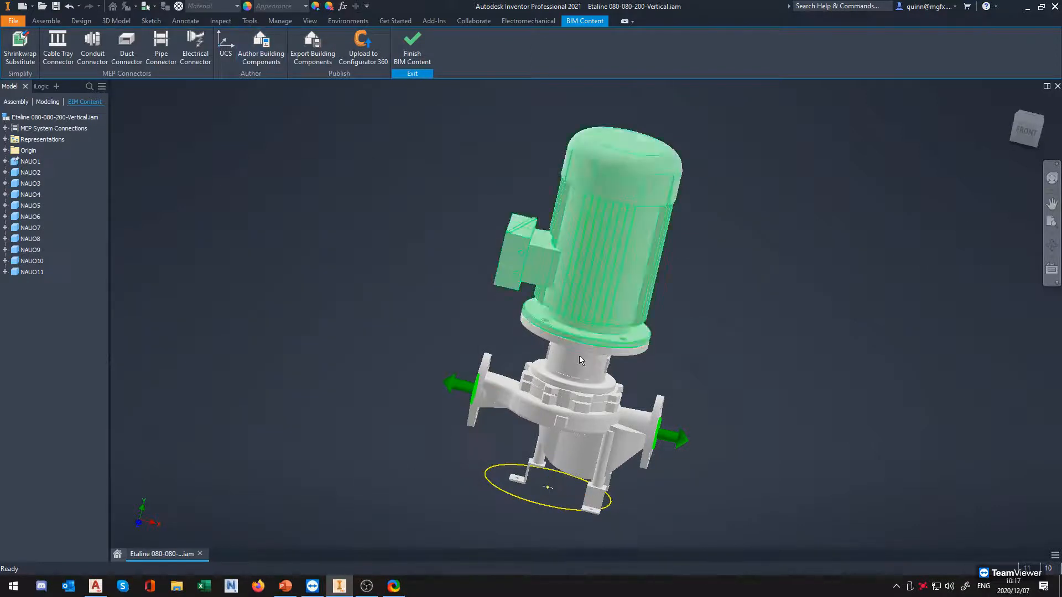
Delete the base sketch from the assembly outside BIM Content and re-enter the BIM Content environment
click(419, 54)
click(48, 173)
right_click(48, 173)
click(59, 202)
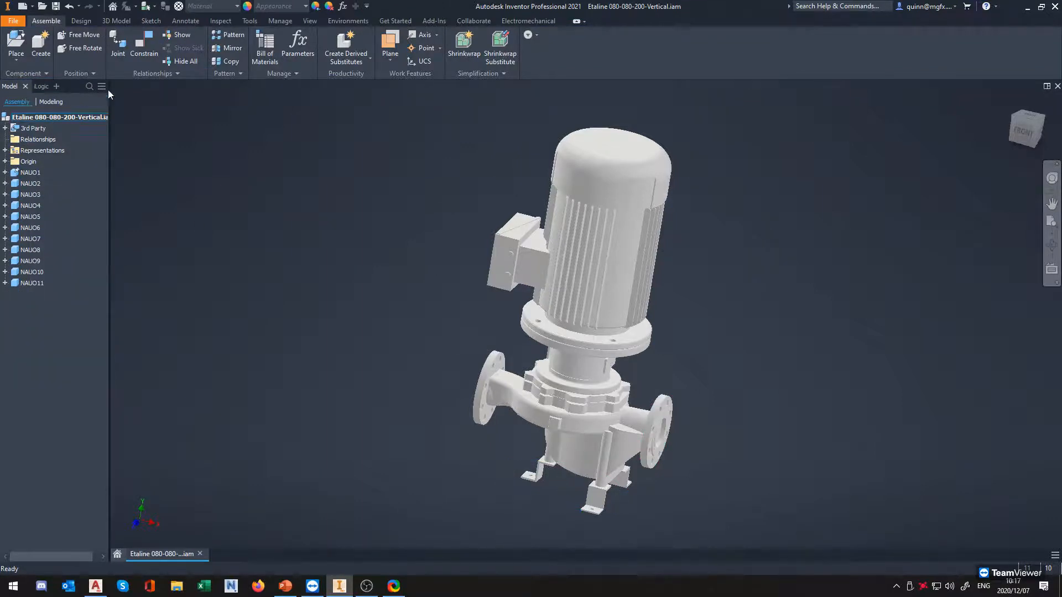
click(360, 21)
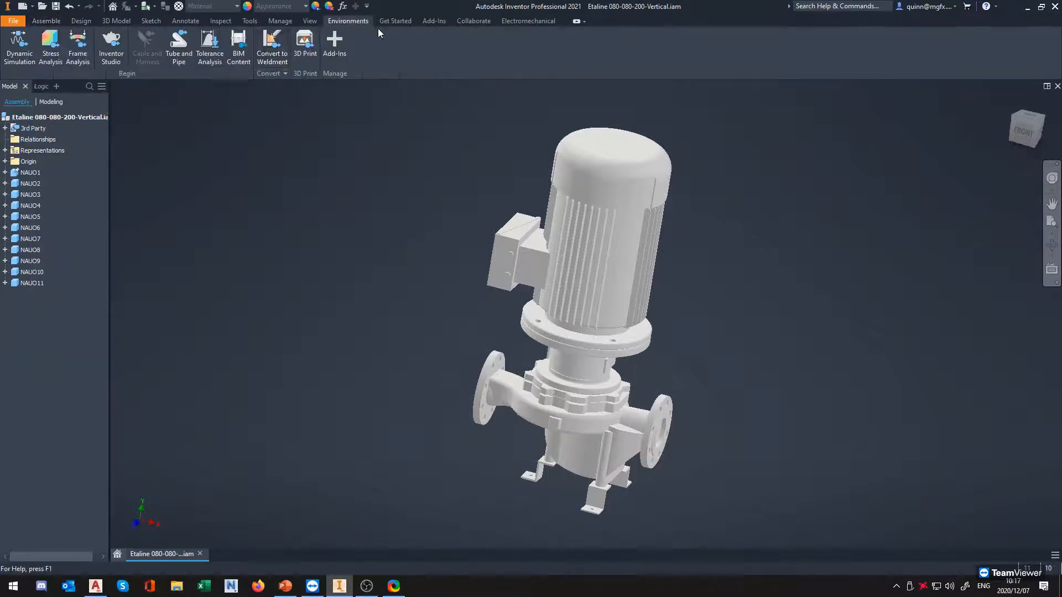
click(230, 53)
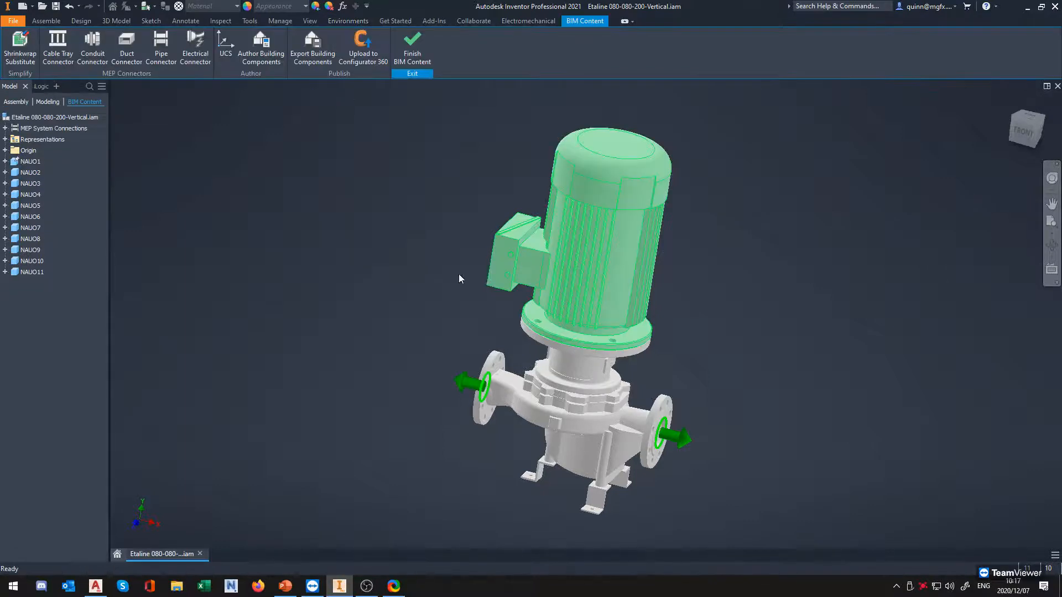
Inspect the authored insertion point relative to the pump's mounting feet from the front and close up
shift+middle_drag(575, 476, 582, 351)
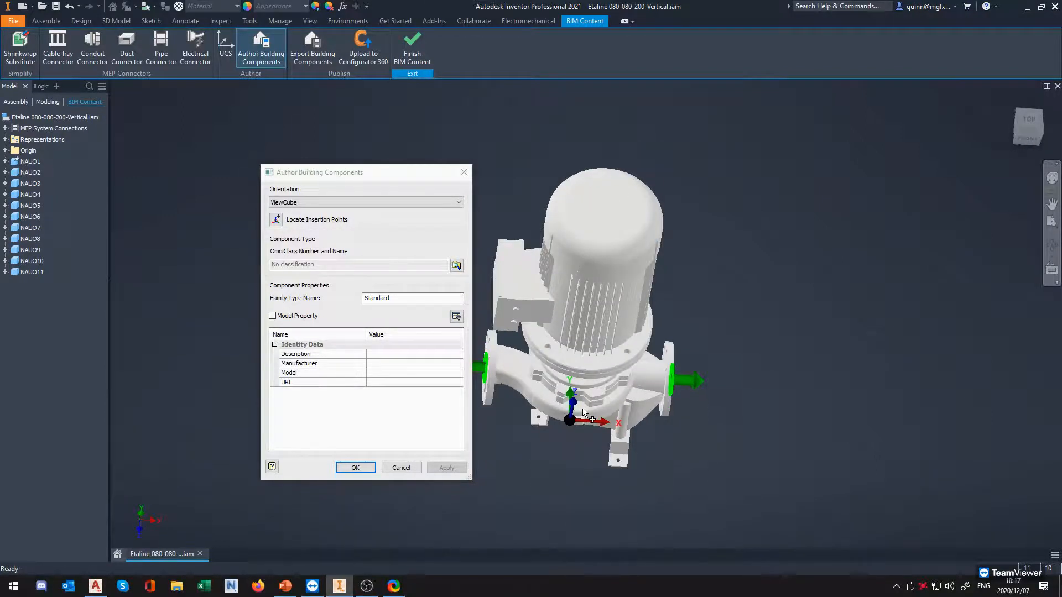
click(1027, 138)
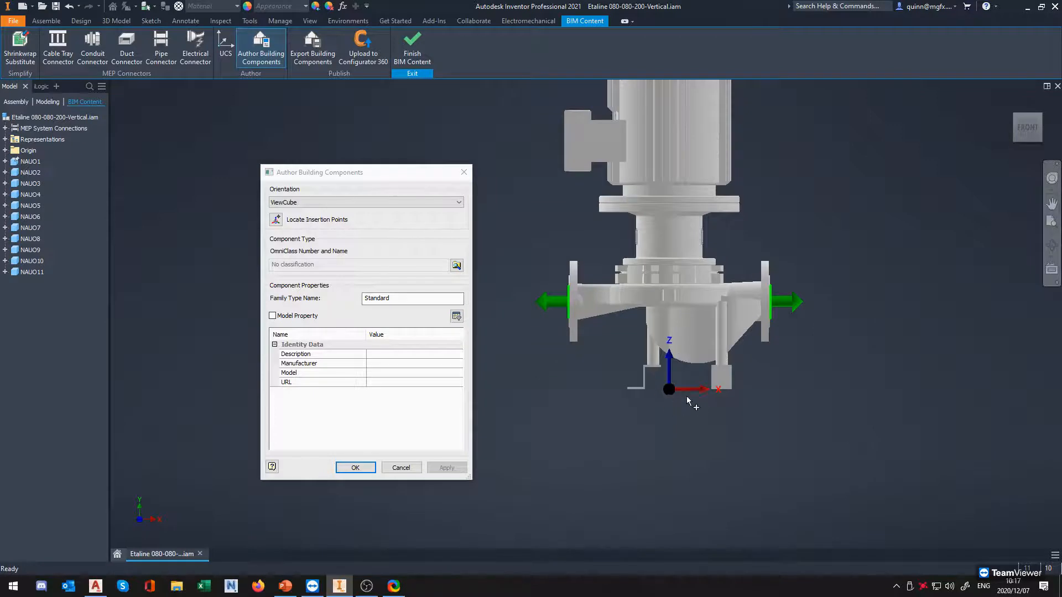
shift+middle_drag(675, 398, 664, 429)
scroll(616, 342, up, 8)
middle_drag(642, 364, 805, 342)
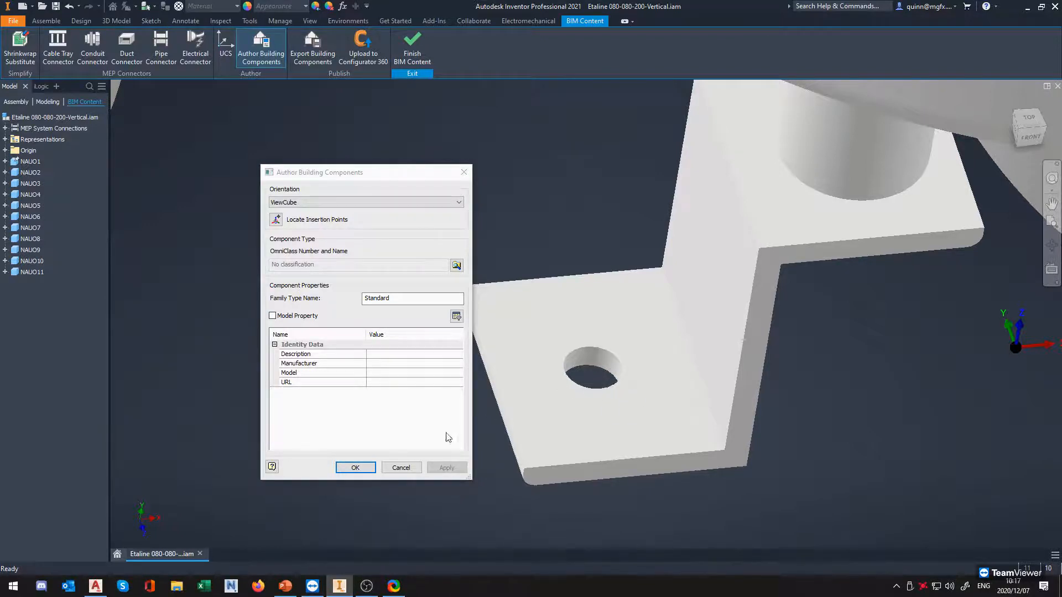
scroll(525, 404, down, 3)
scroll(539, 393, down, 3)
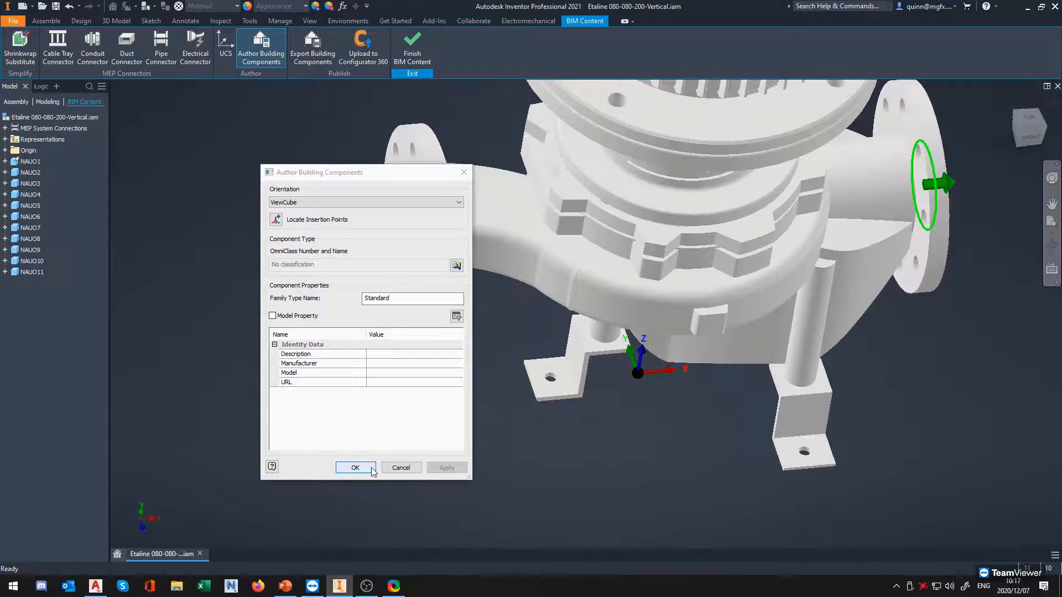
Include the model properties in the building component's properties and review the resulting list
drag(370, 184, 271, 180)
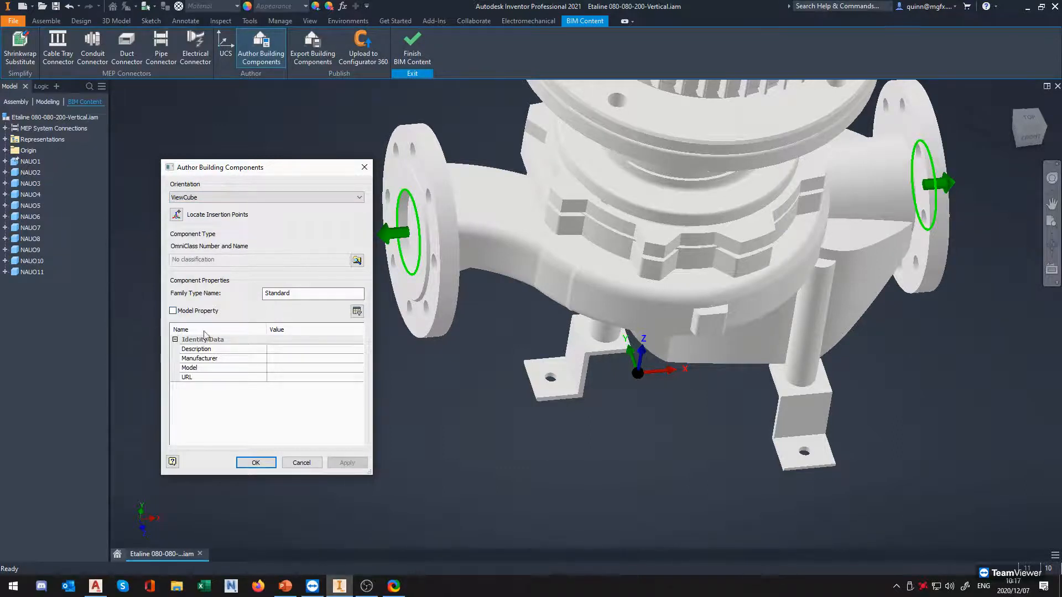
click(173, 311)
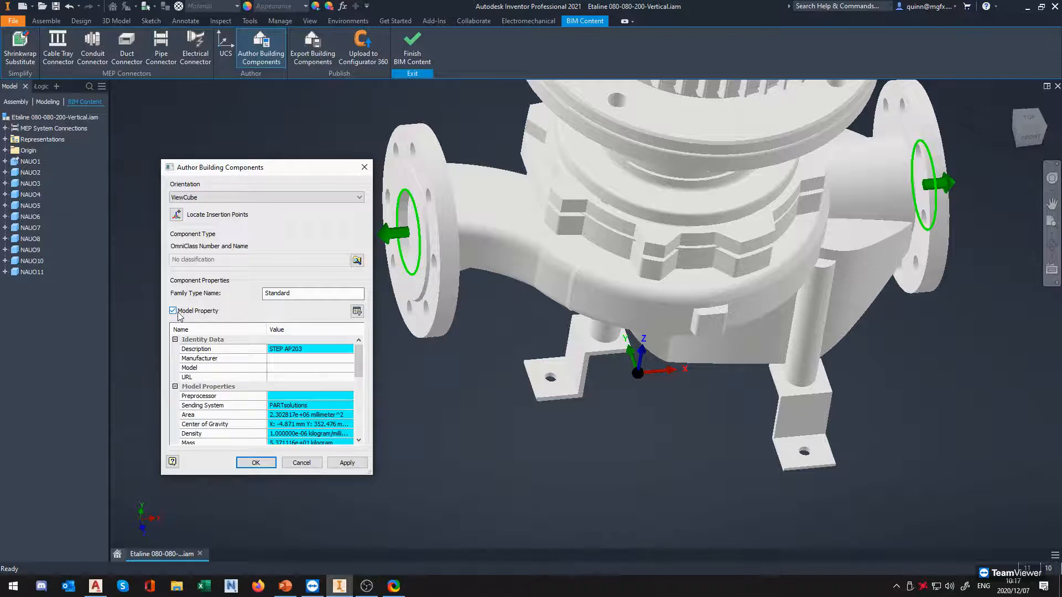
scroll(306, 371, down, 5)
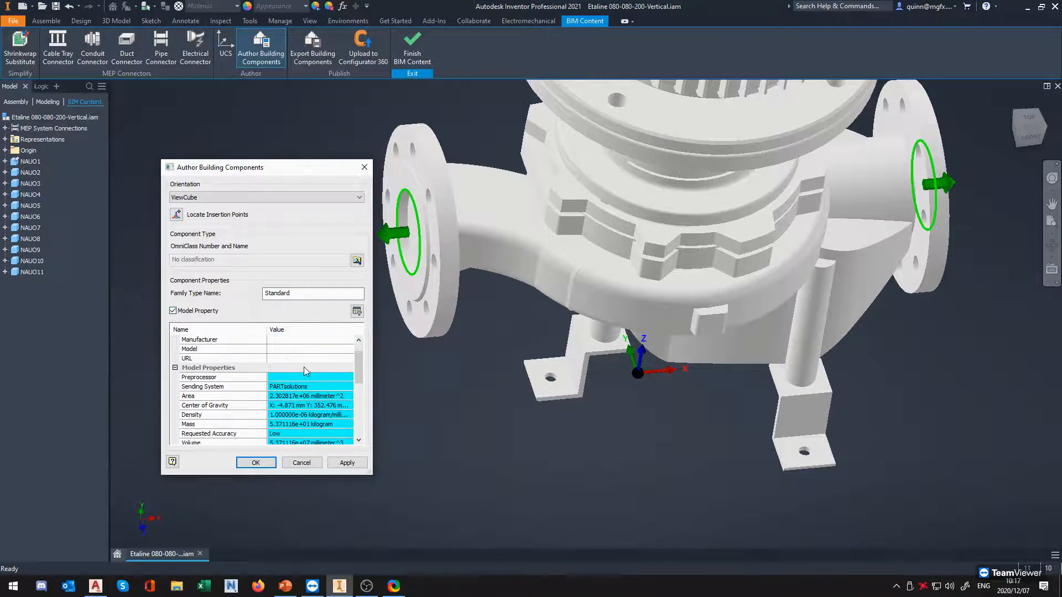
scroll(306, 371, down, 5)
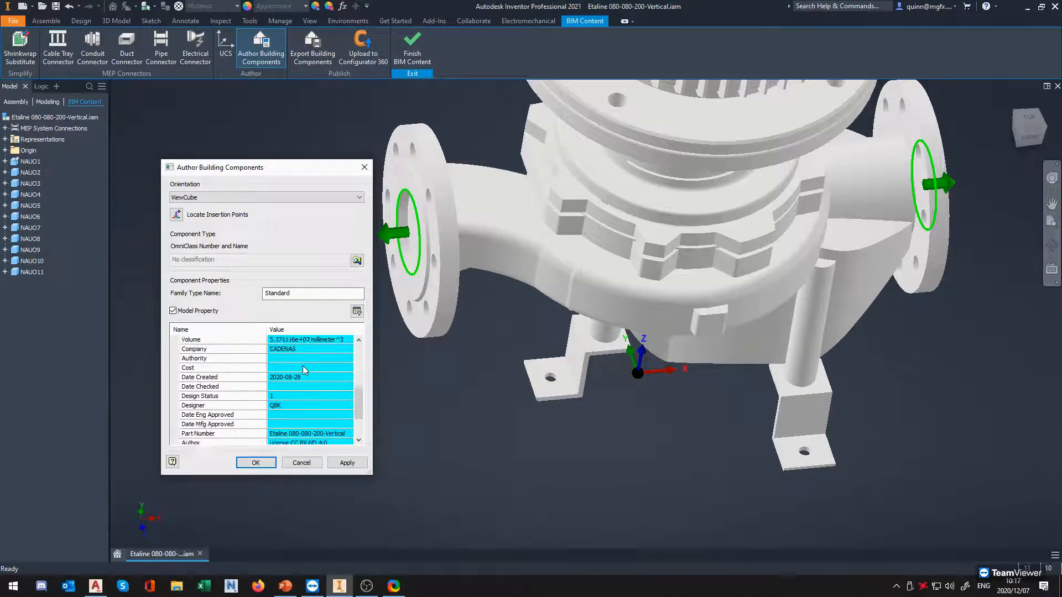
scroll(313, 406, up, 10)
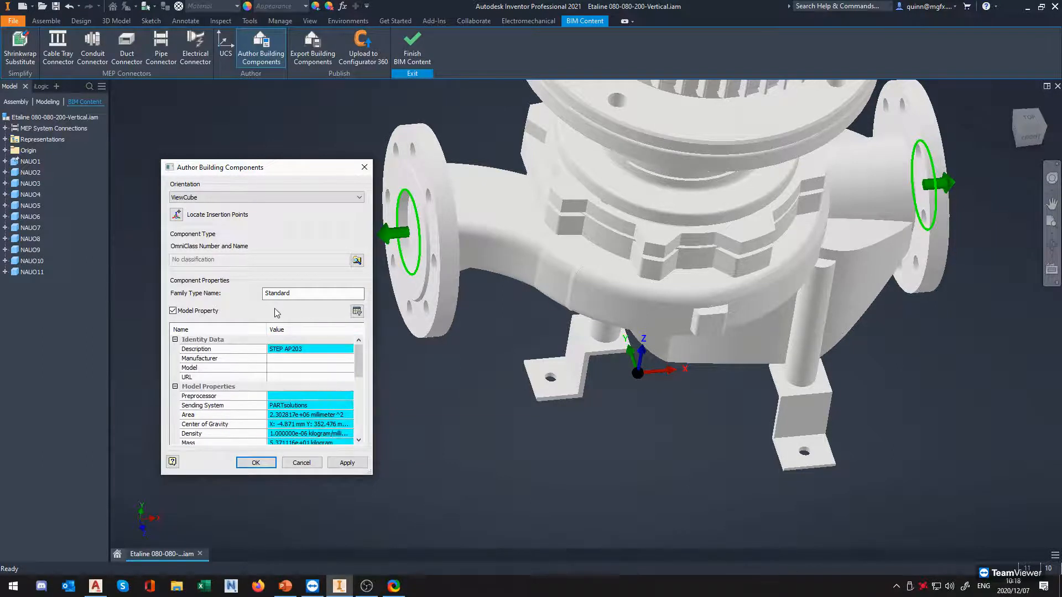
Set the component's manufacturer to ACME and its model to 007, and accept the authoring settings
click(288, 359)
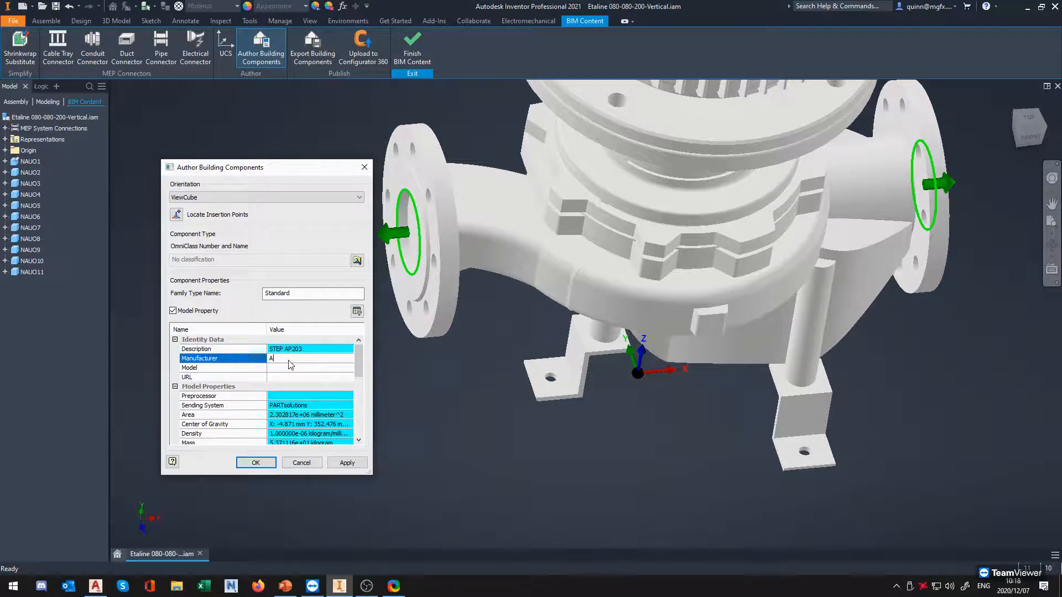
click(289, 368)
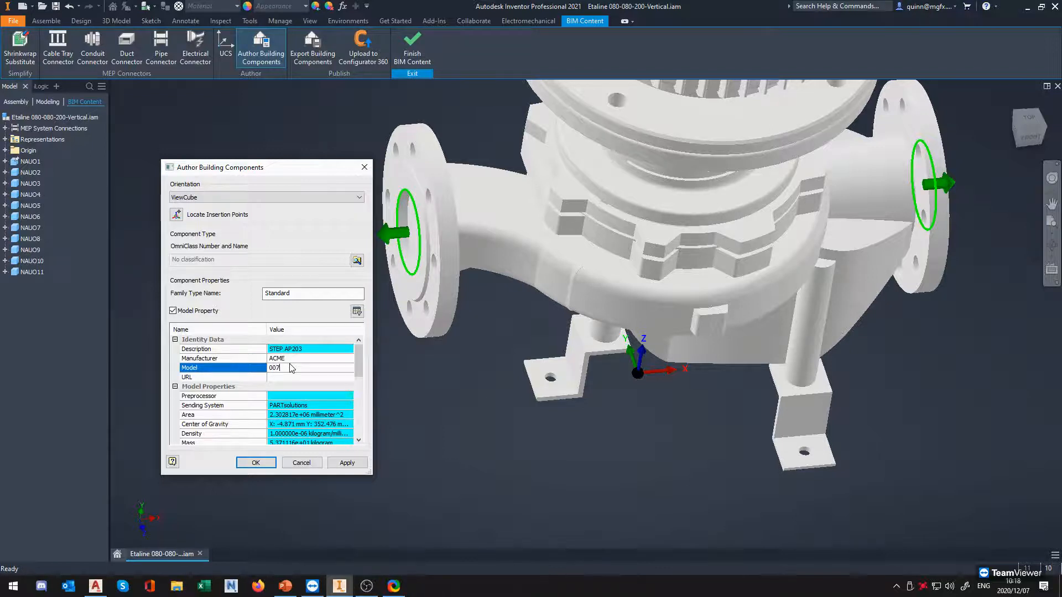
click(281, 387)
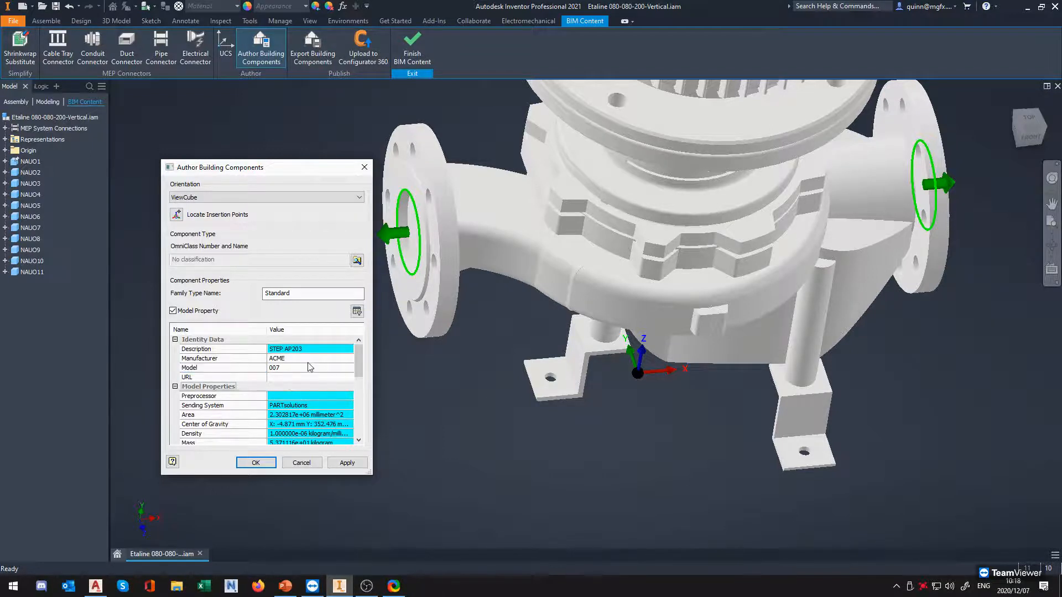
scroll(267, 365, down, 2)
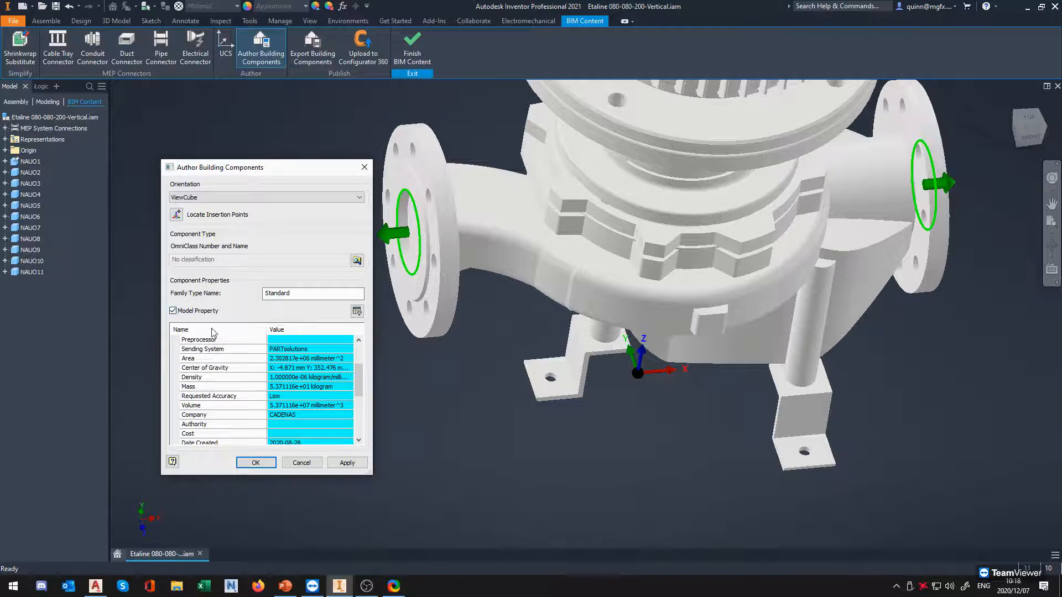
click(249, 463)
Show the whole pump in an isometric view
scroll(311, 396, down, 5)
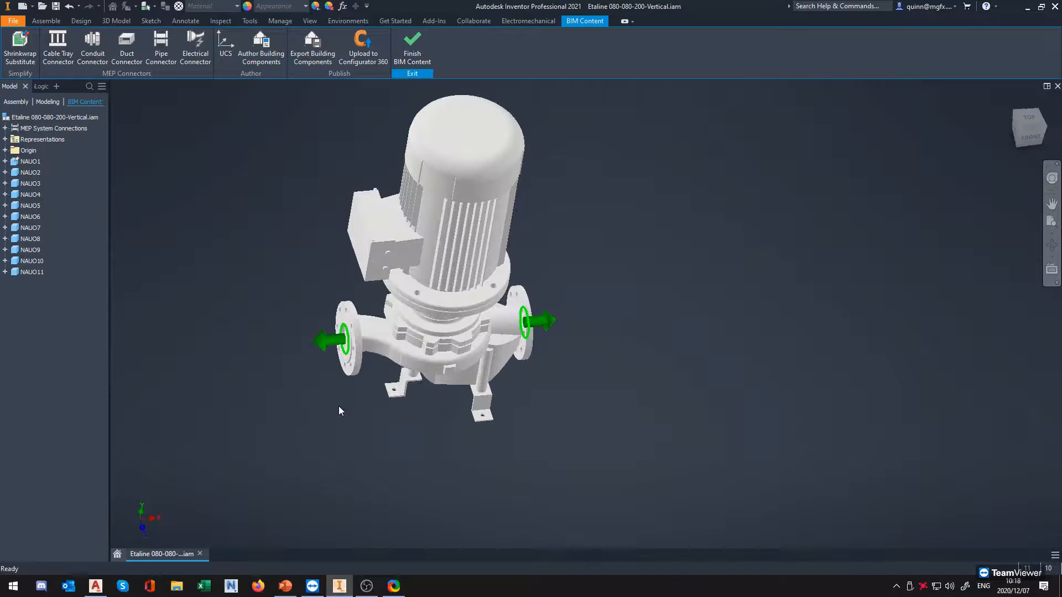
click(1027, 131)
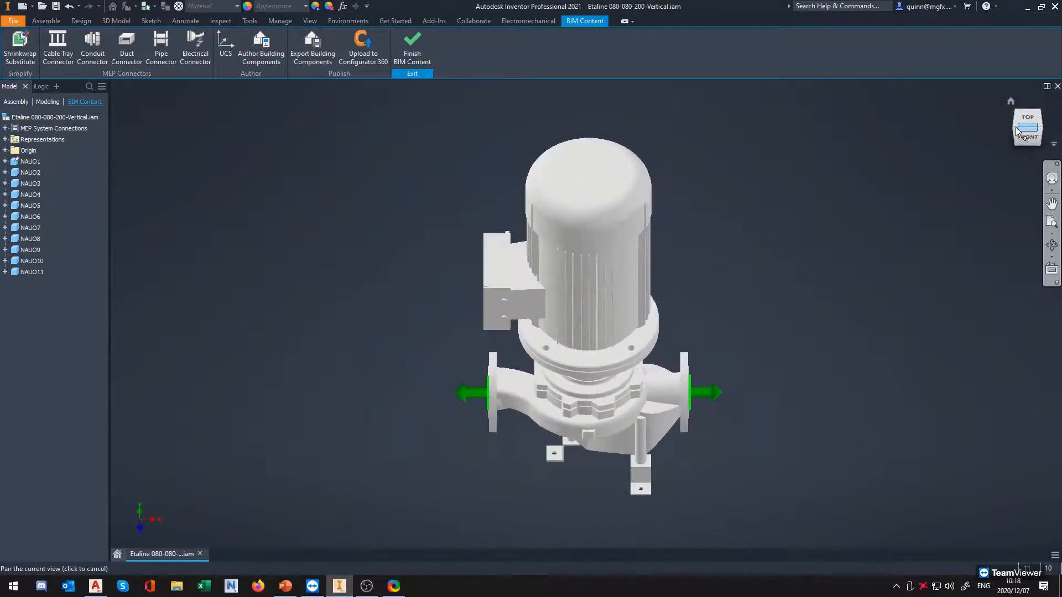
click(1014, 129)
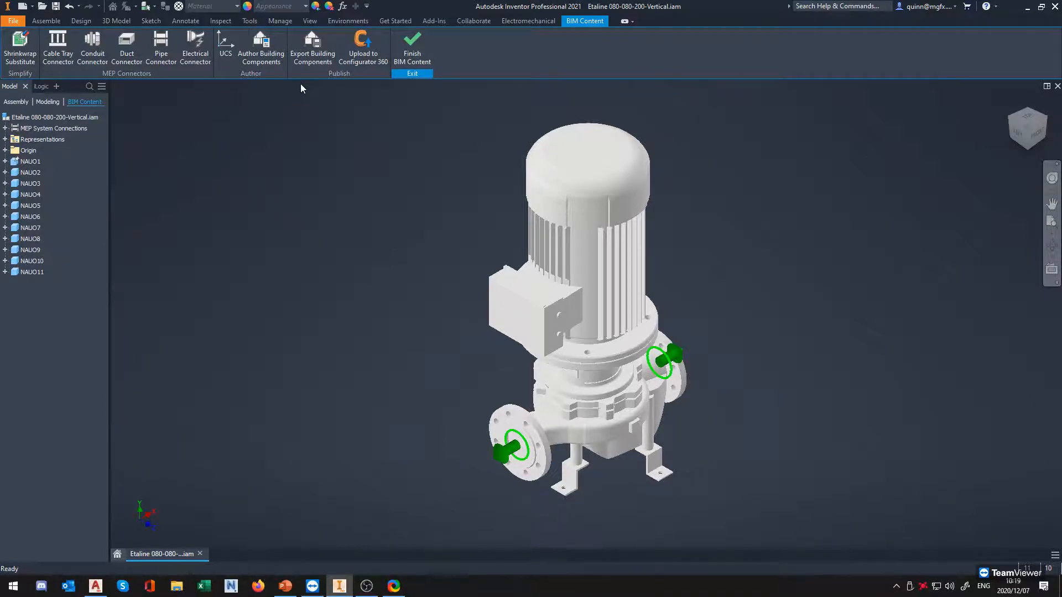
click(307, 60)
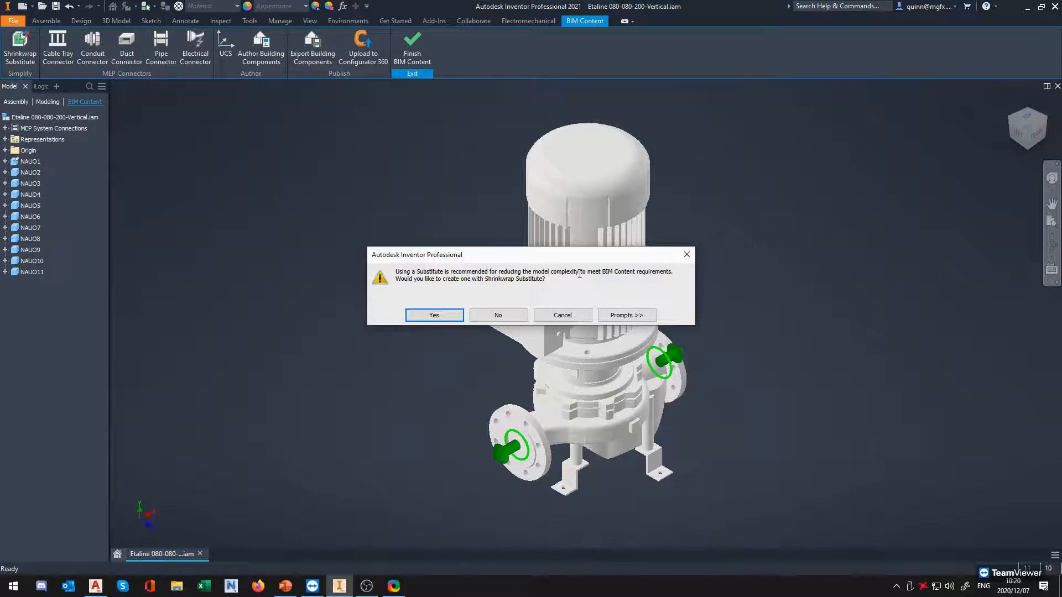
drag(495, 271, 589, 267)
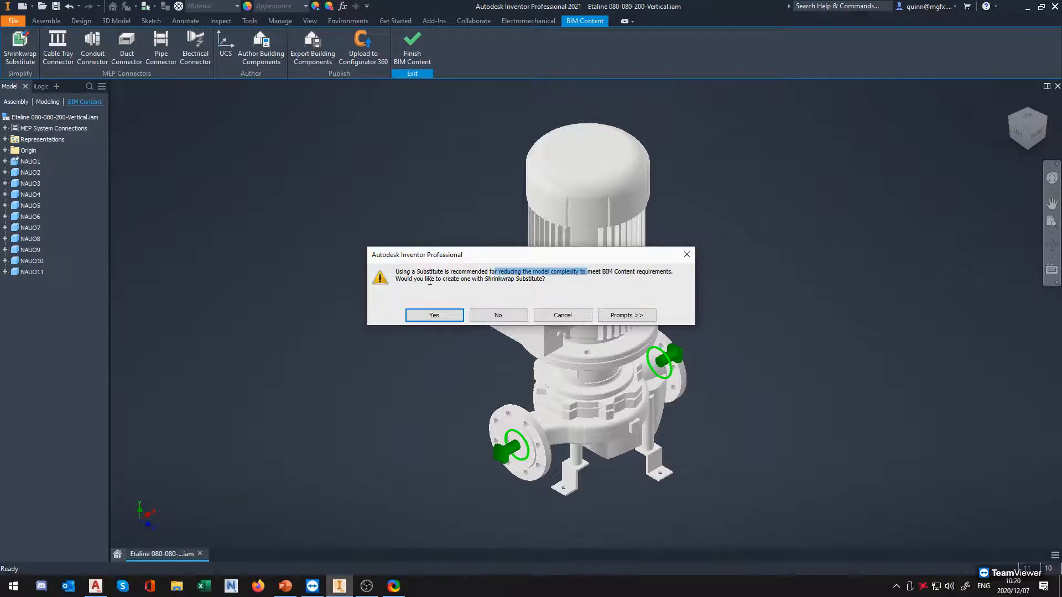
drag(426, 278, 526, 279)
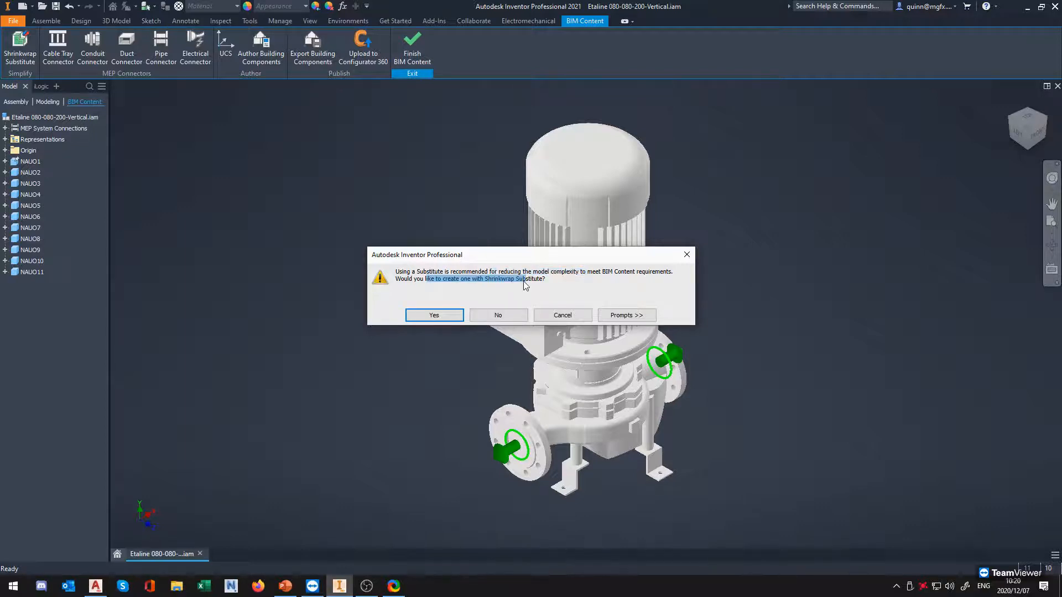
click(558, 318)
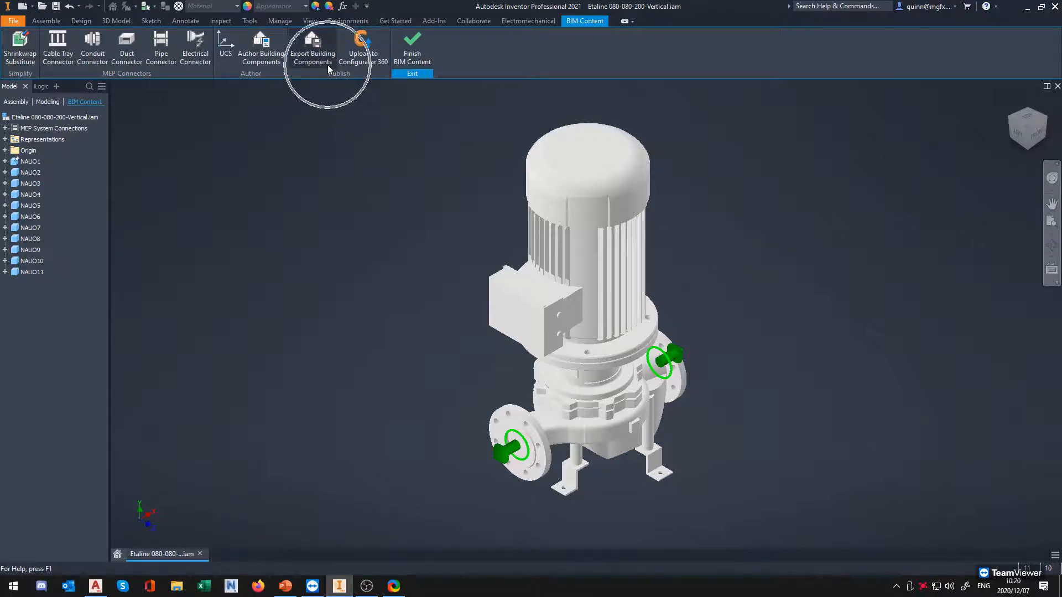
Start a shrinkwrap substitute of the pump assembly and review its component, feature-removal and creation options
click(31, 48)
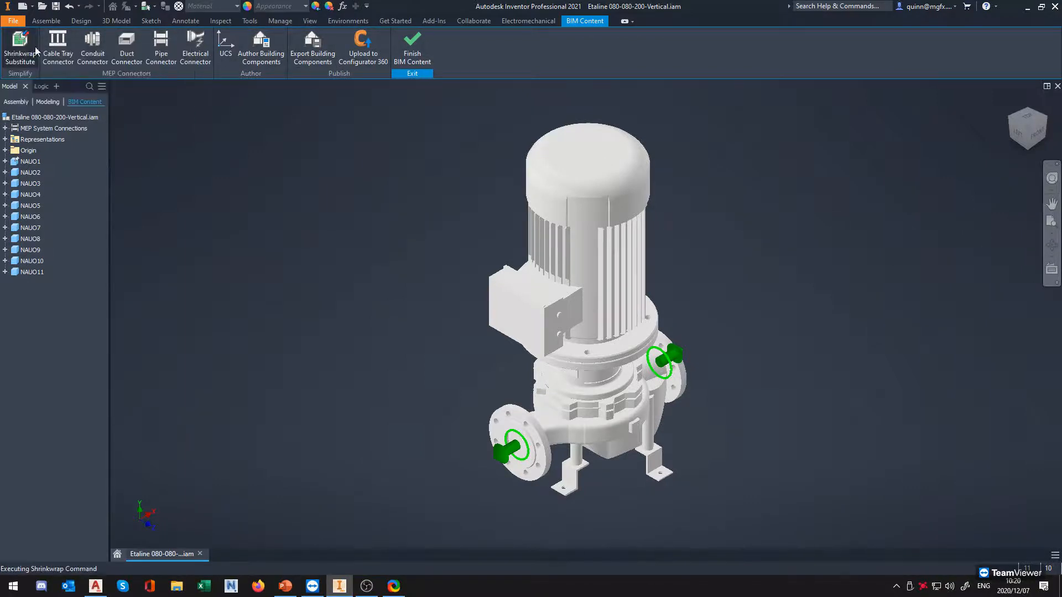
drag(377, 176, 318, 115)
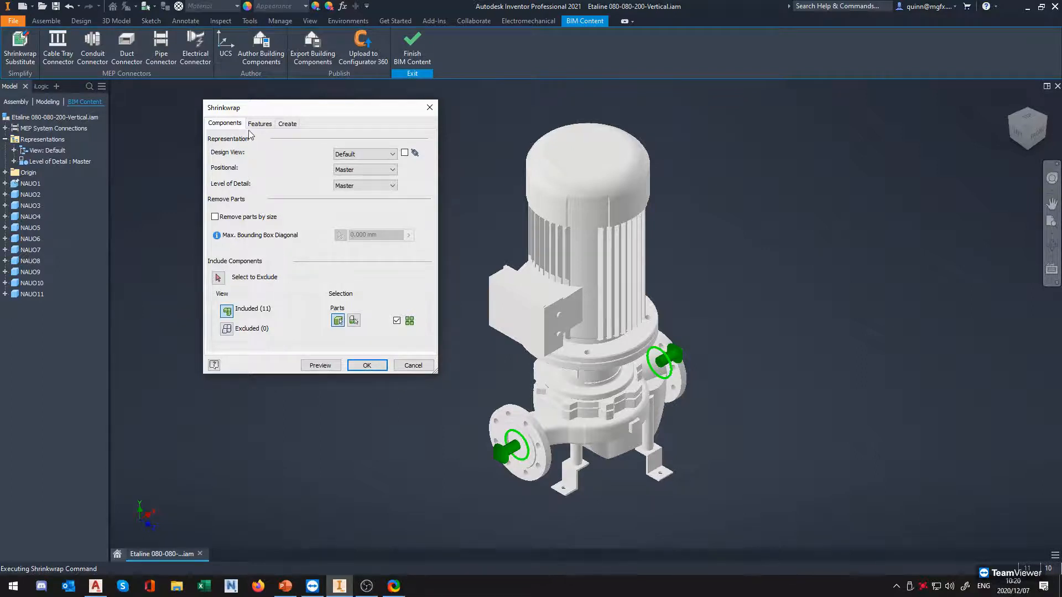
click(267, 127)
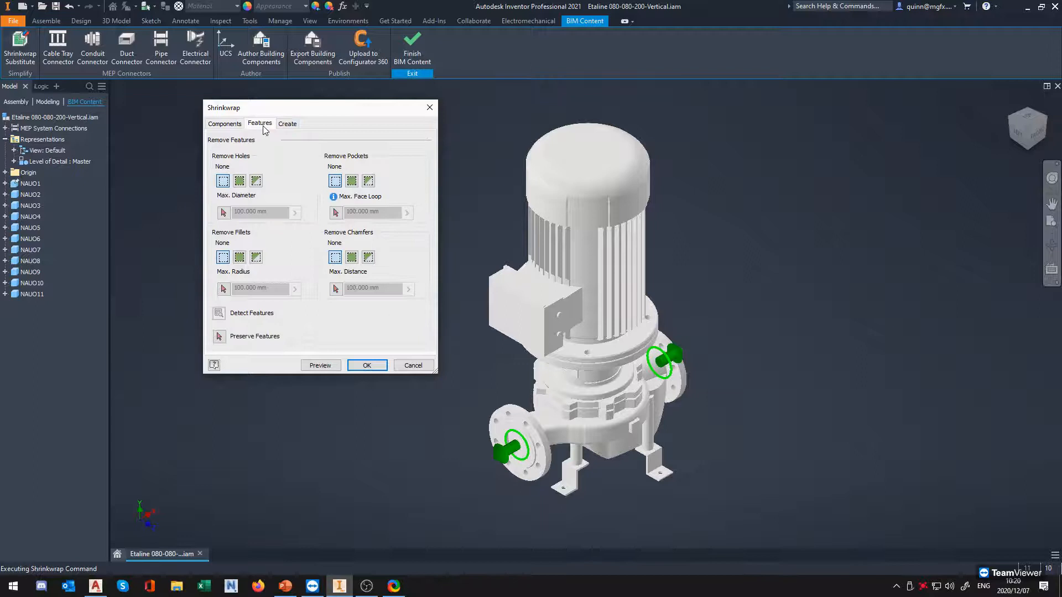
click(283, 128)
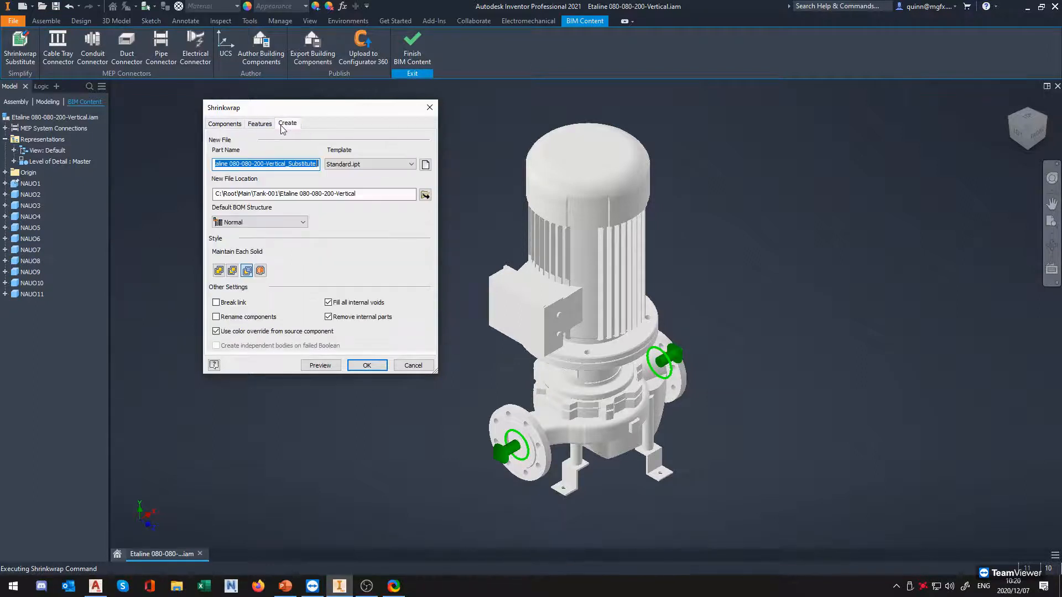
click(234, 126)
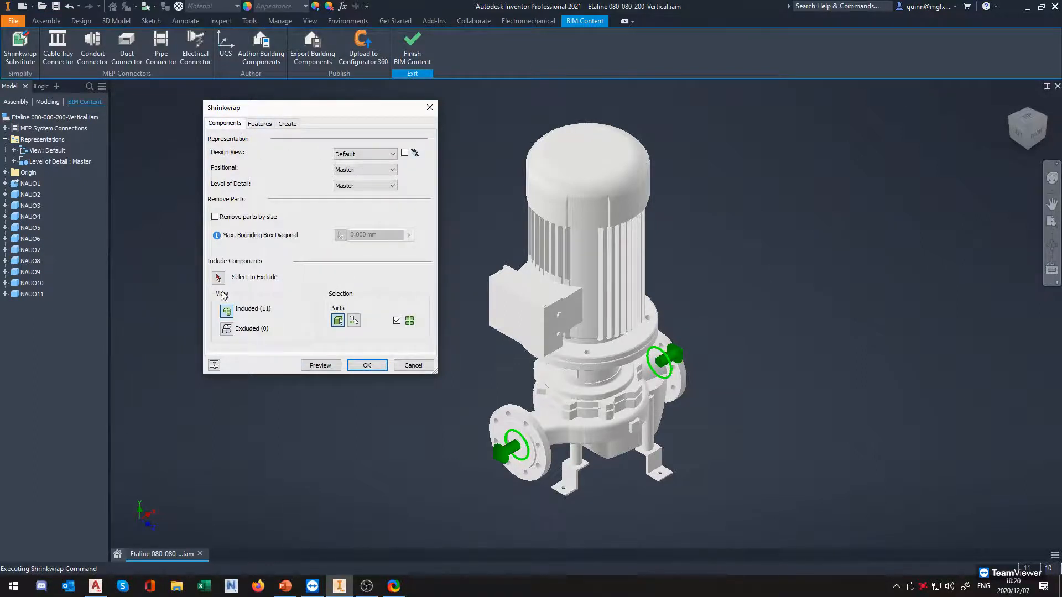
click(263, 126)
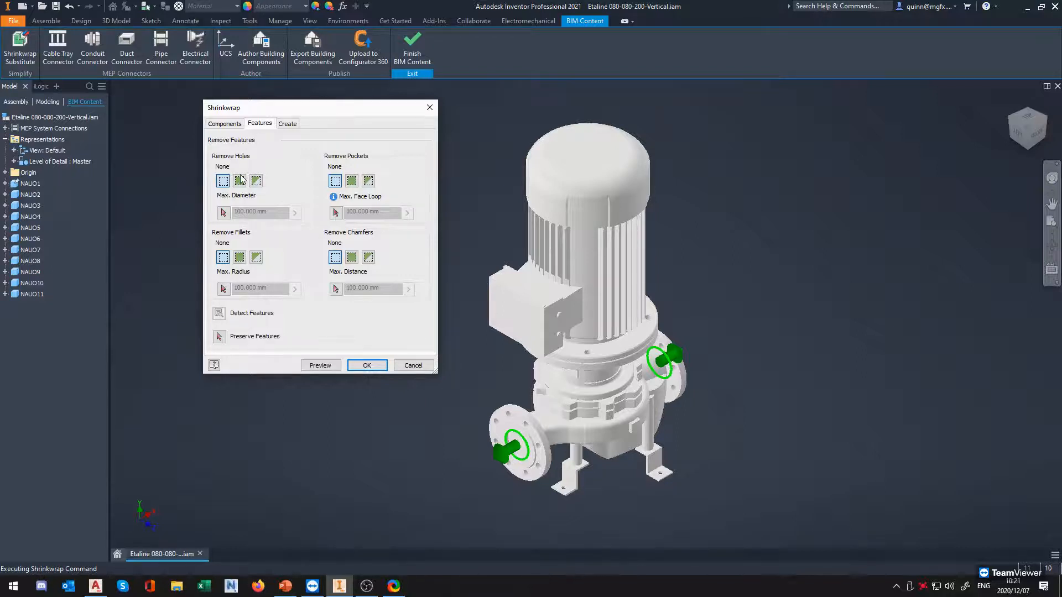
Set the substitute's creation style to a single solid without seams
click(287, 123)
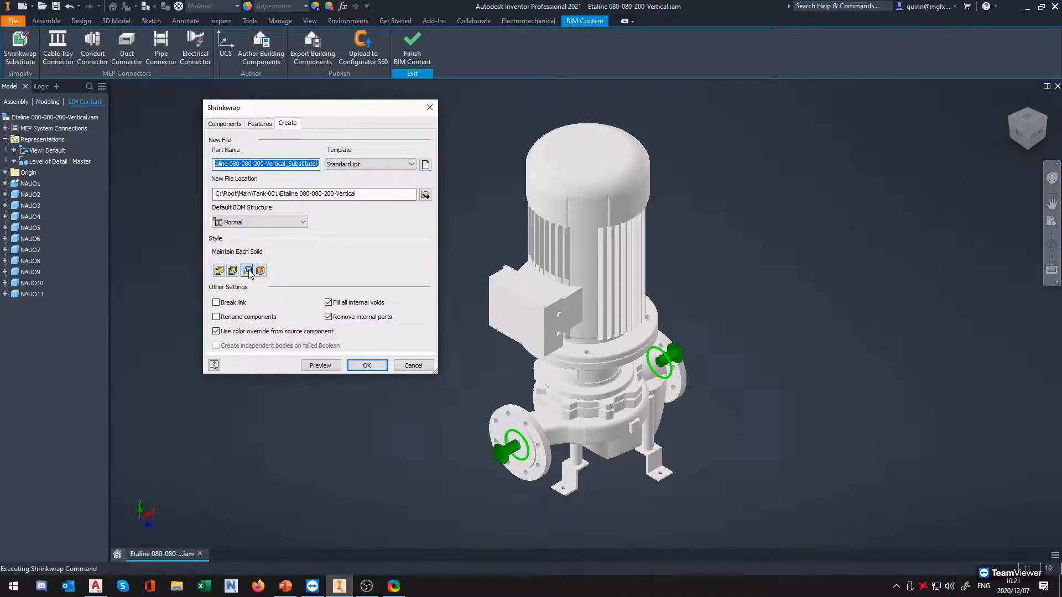
key(ctrl)
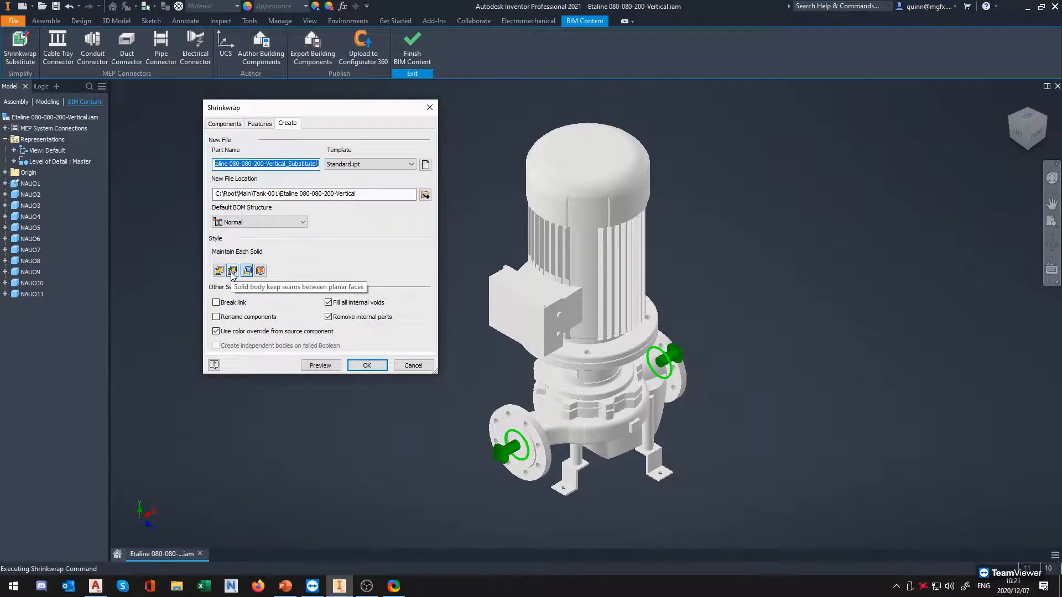
click(232, 271)
key(ctrl)
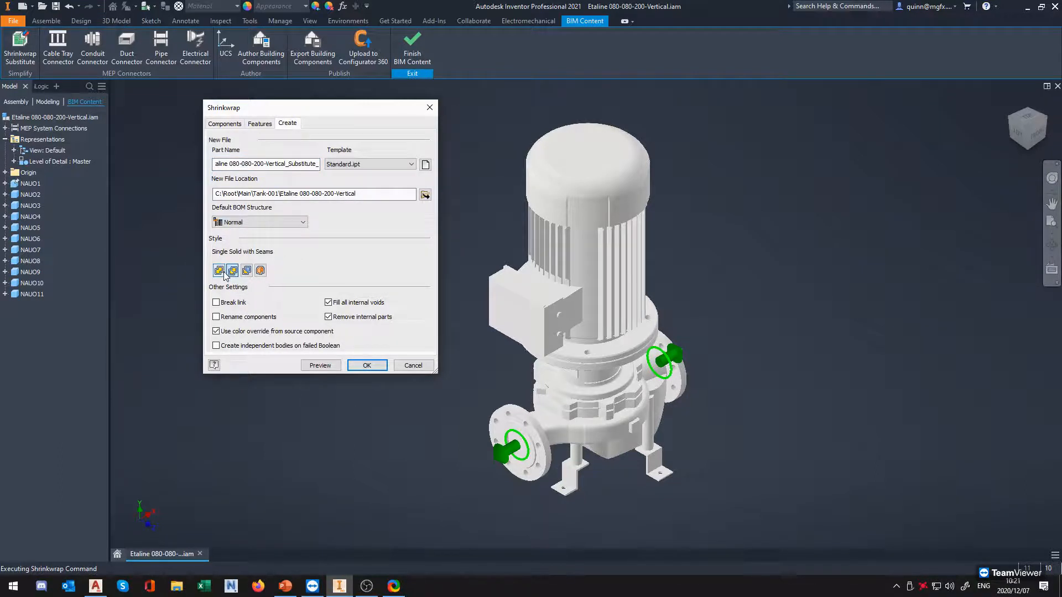
key(ctrl)
click(219, 271)
Leave the shrinkwrap settings and save the pump assembly
click(268, 124)
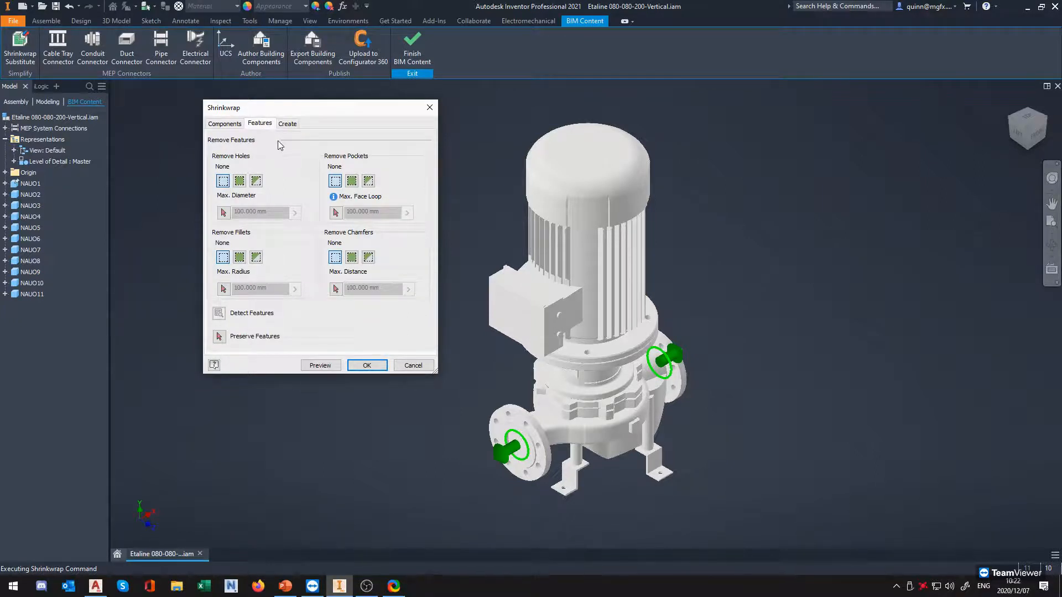
click(61, 6)
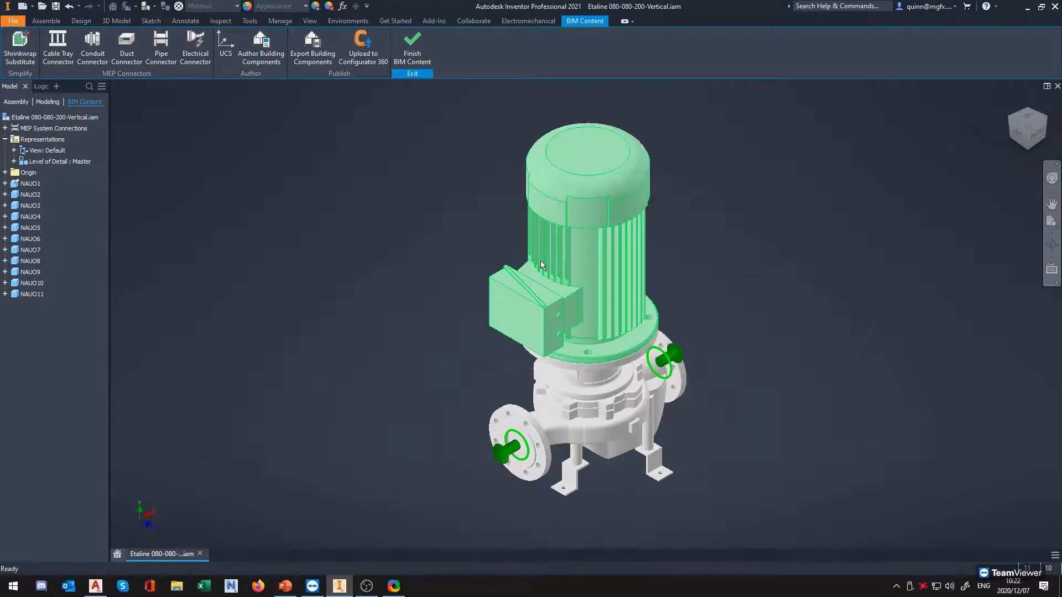
Reopen the shrinkwrap feature settings and remove holes by range, up to a maximum diameter of 60 mm
click(258, 123)
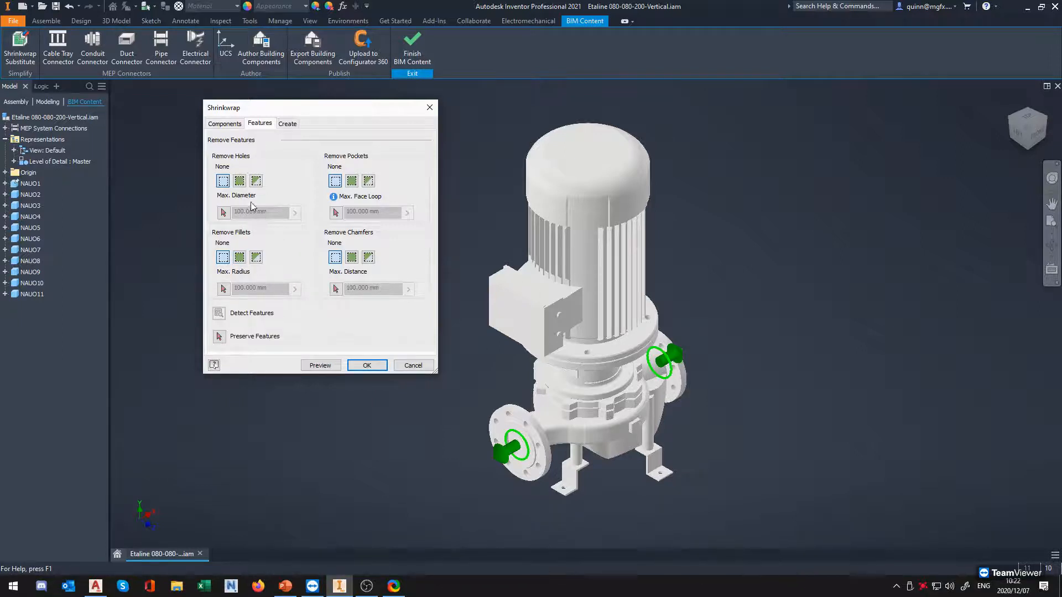
click(225, 182)
click(241, 185)
click(242, 188)
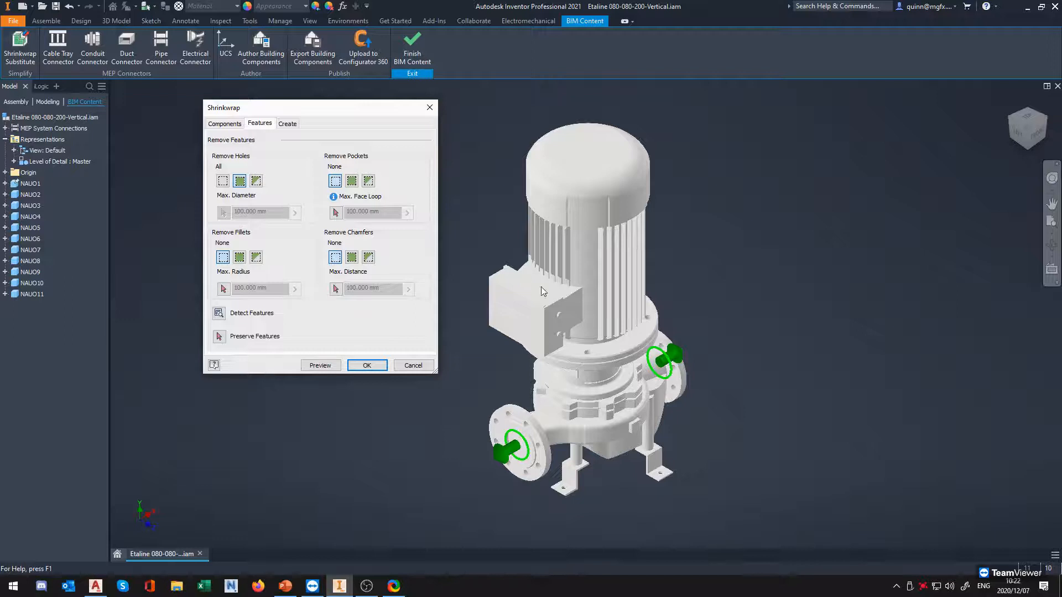
click(257, 181)
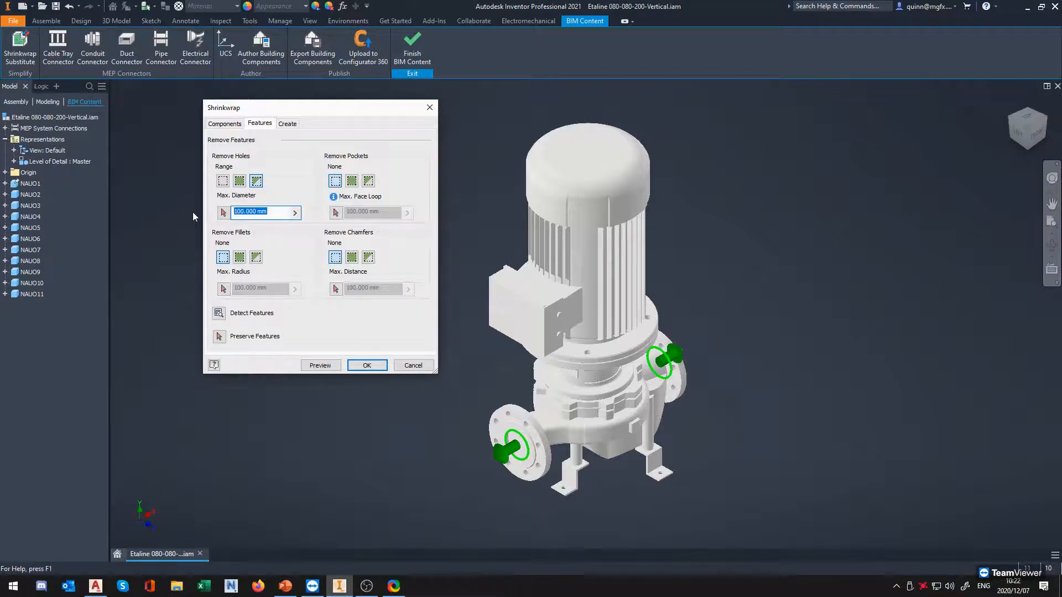
text(60)
scroll(528, 426, up, 3)
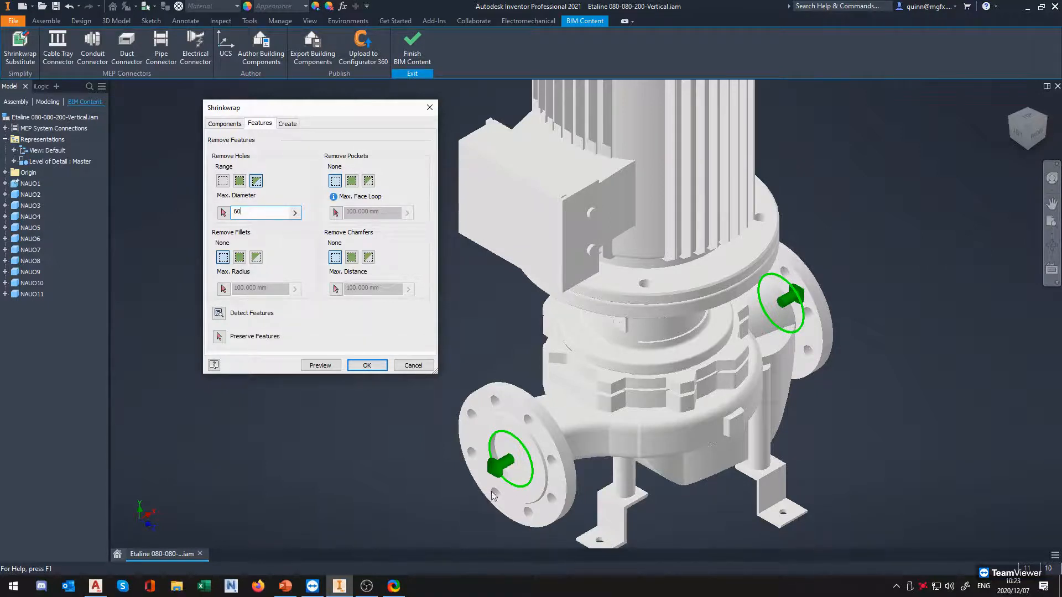
scroll(528, 451, down, 5)
scroll(531, 453, up, 5)
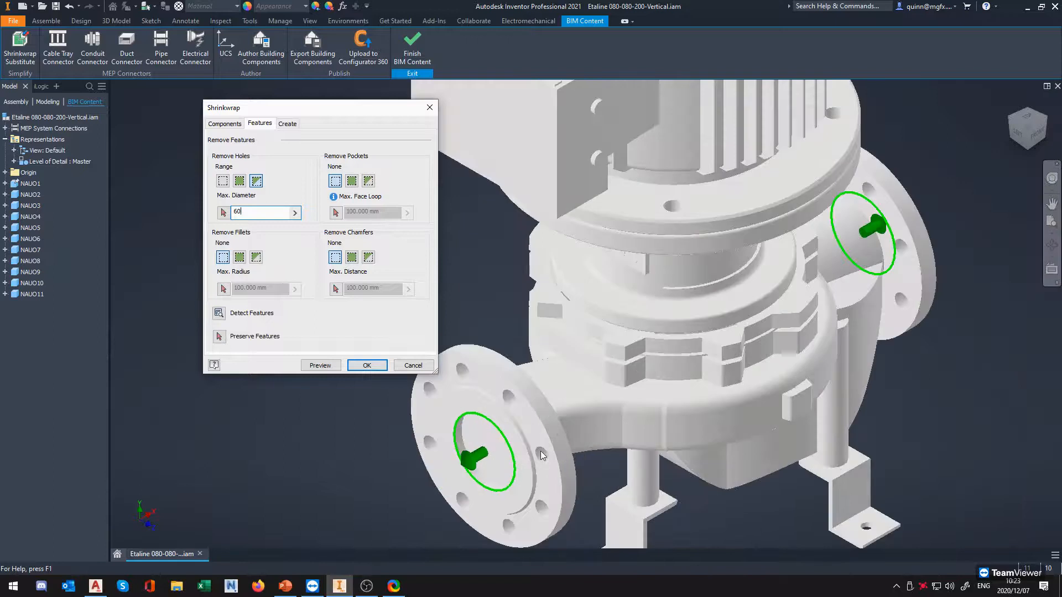
scroll(463, 480, down, 2)
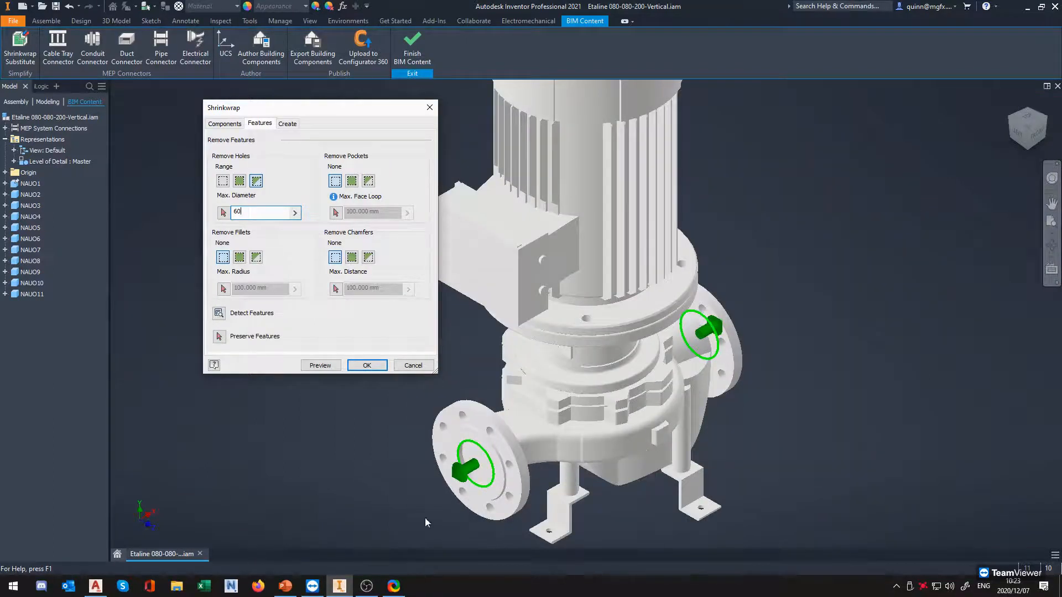
Have all pockets removed, and remove fillets by range up to a maximum radius of 25 mm
click(353, 181)
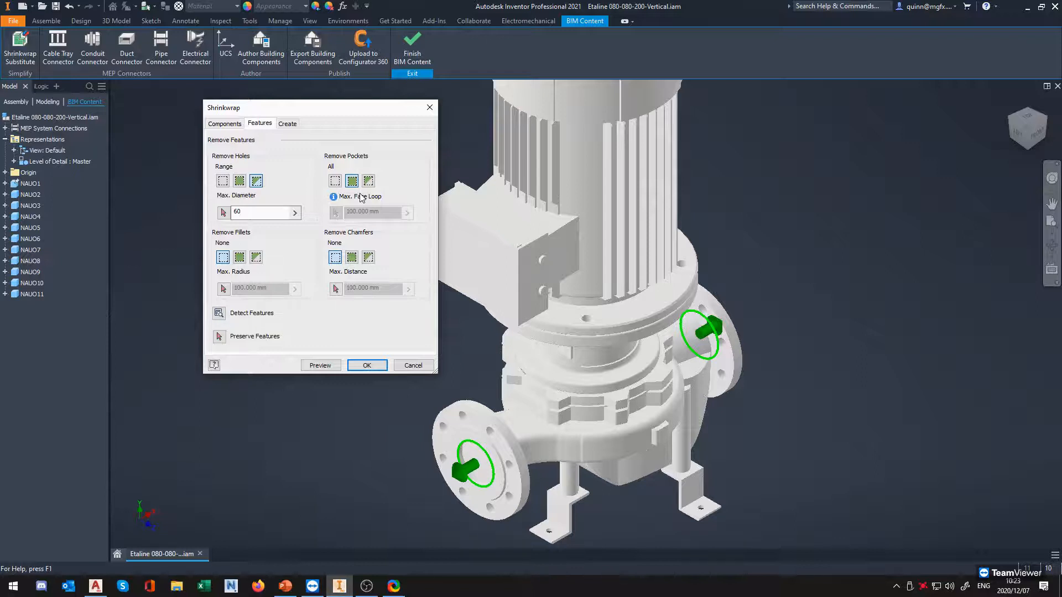
click(240, 258)
click(256, 257)
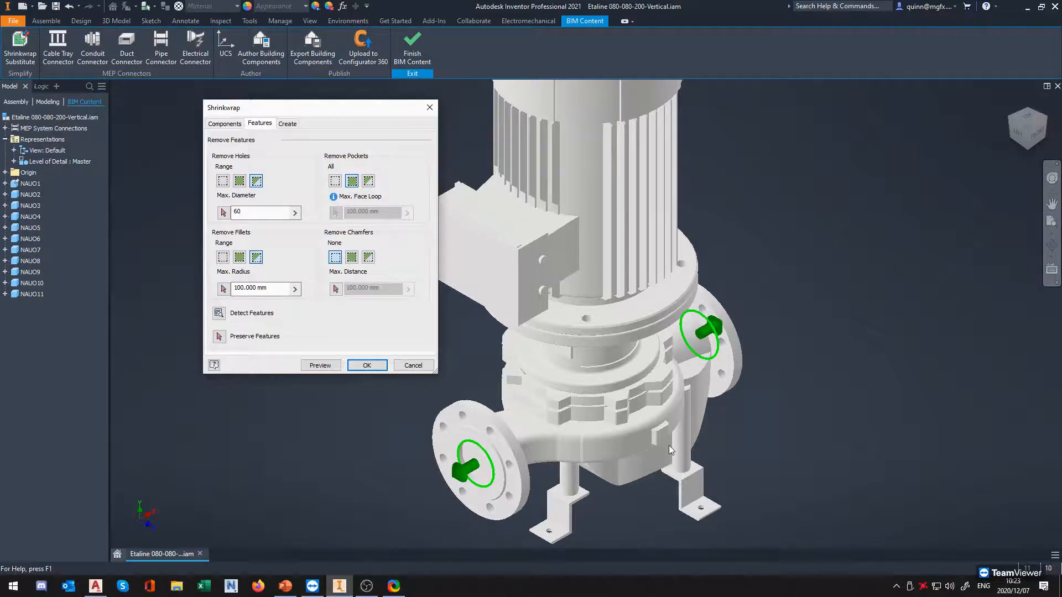
click(274, 288)
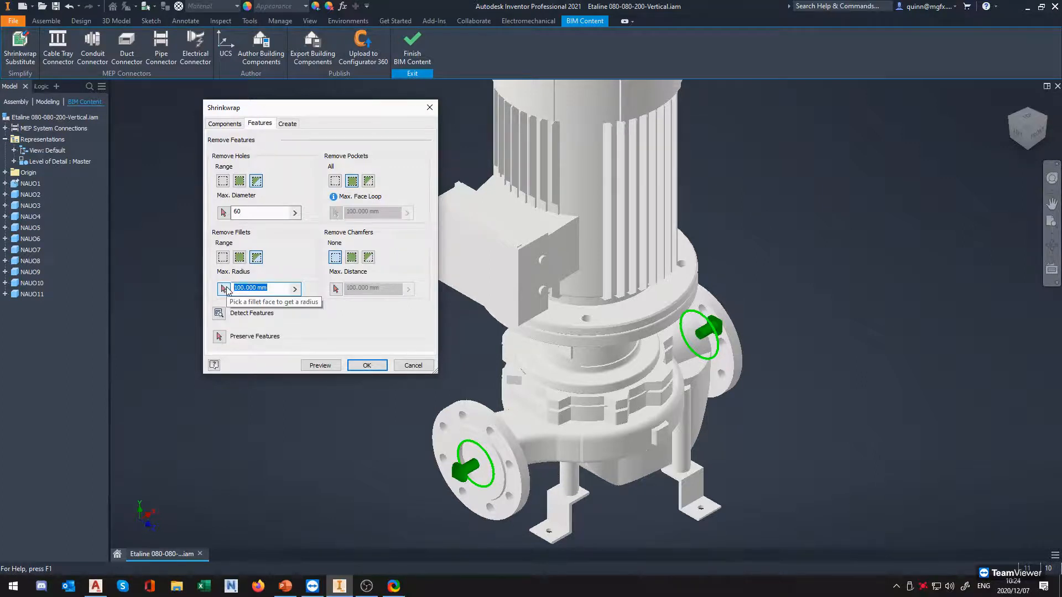
text(25)
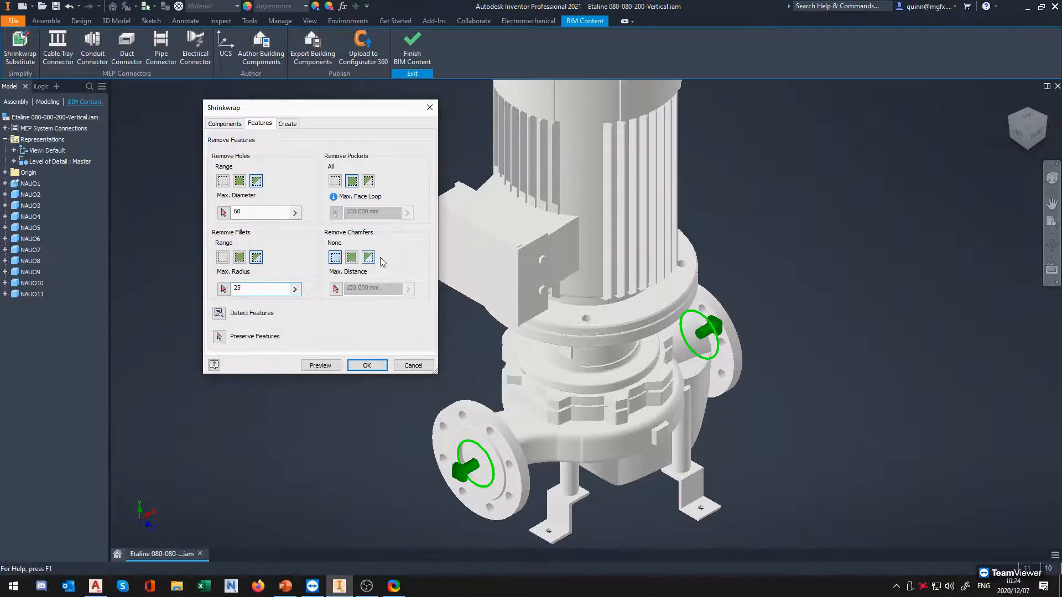
Set chamfer removal to a range with a maximum distance of 20 mm
click(369, 257)
click(353, 258)
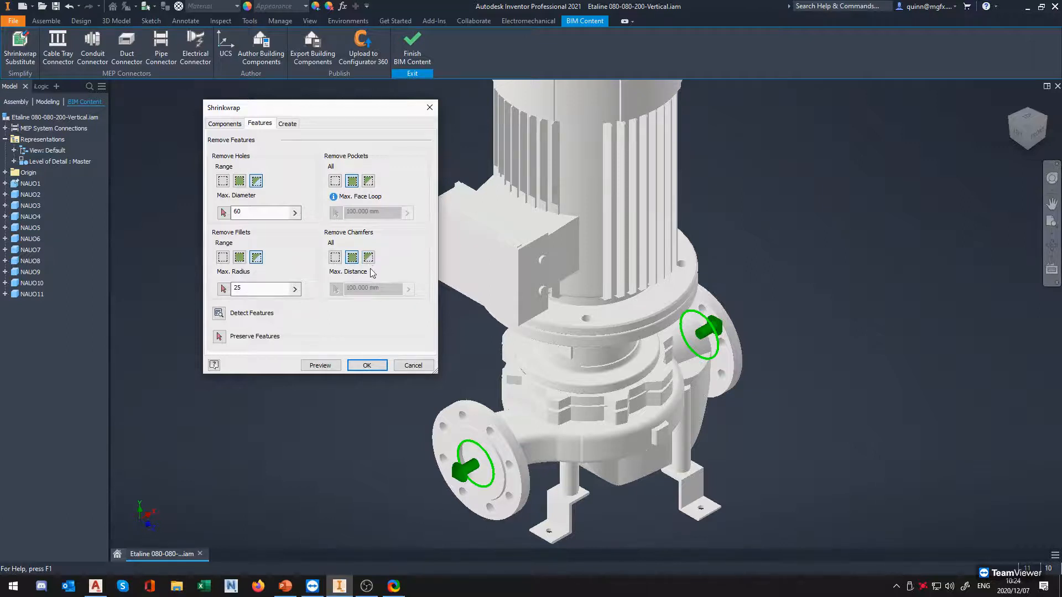
click(368, 258)
text(20)
click(267, 289)
click(351, 289)
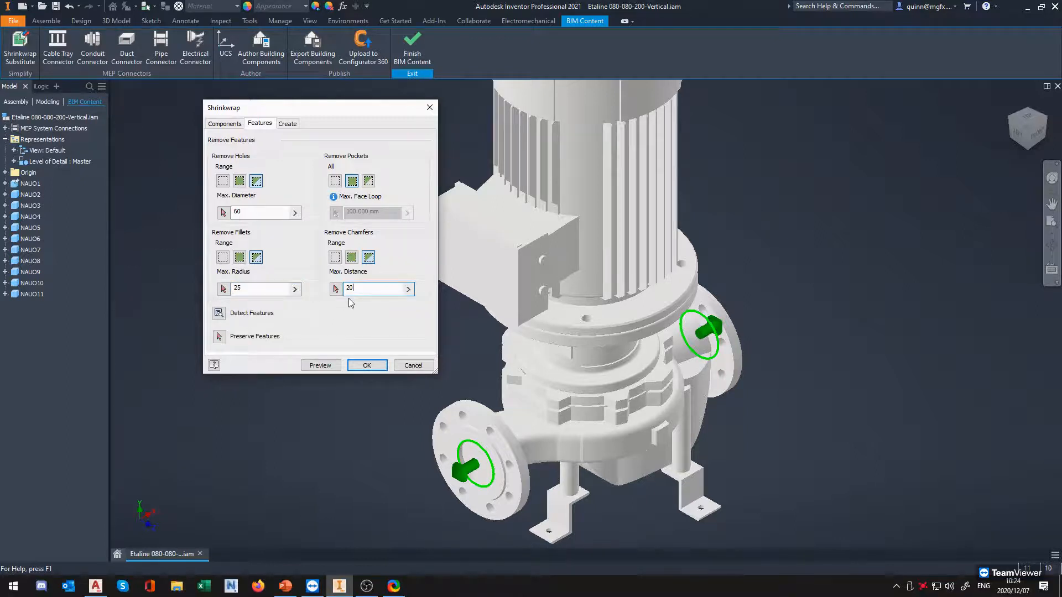
Detect the features matching the removal criteria and examine those highlighted on the pump, especially around the mounting feet
click(219, 314)
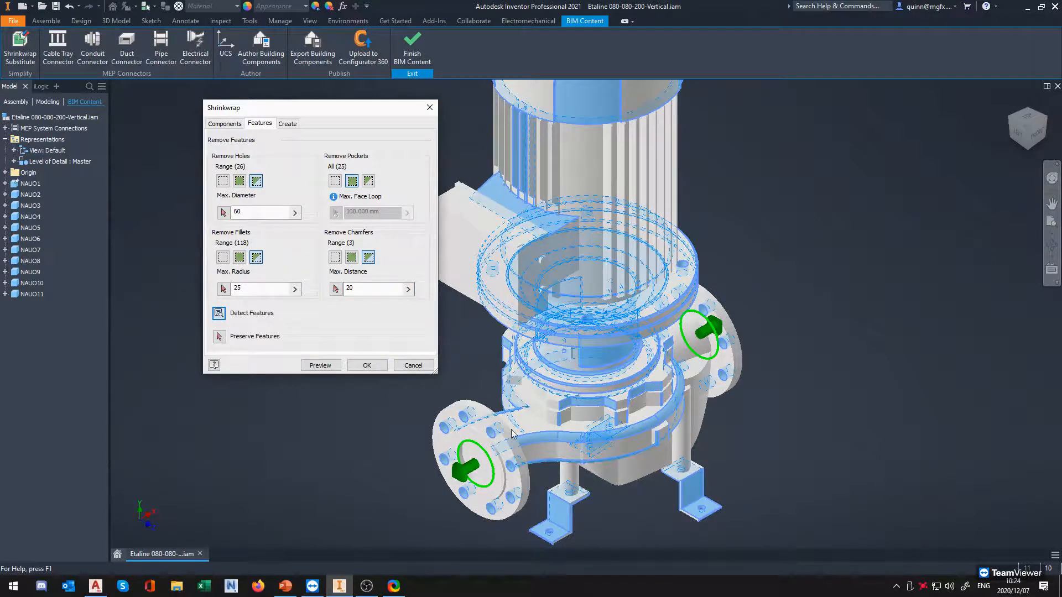
scroll(664, 356, down, 3)
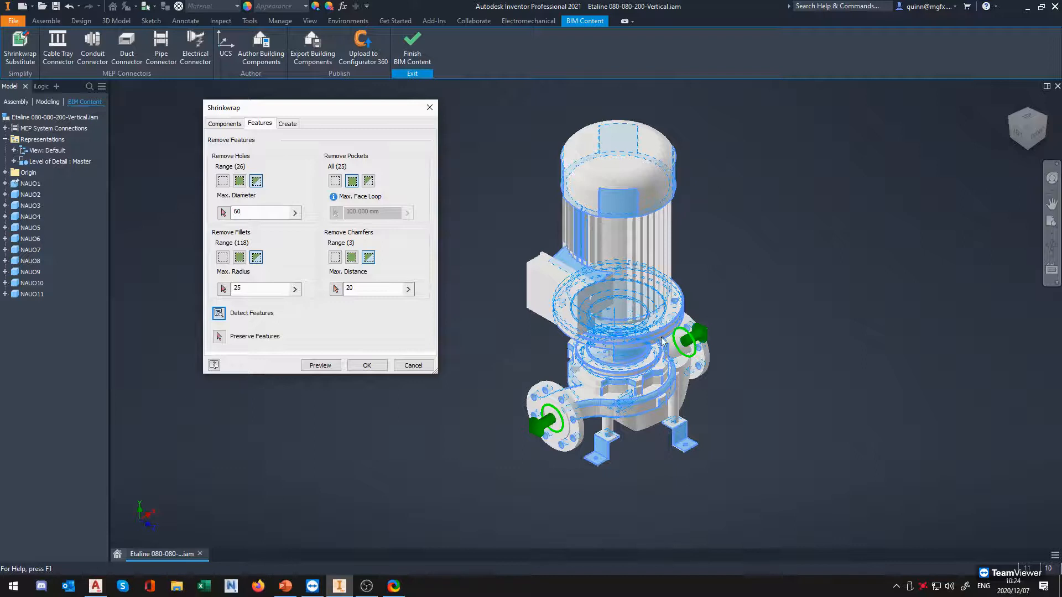
scroll(664, 372, up, 1)
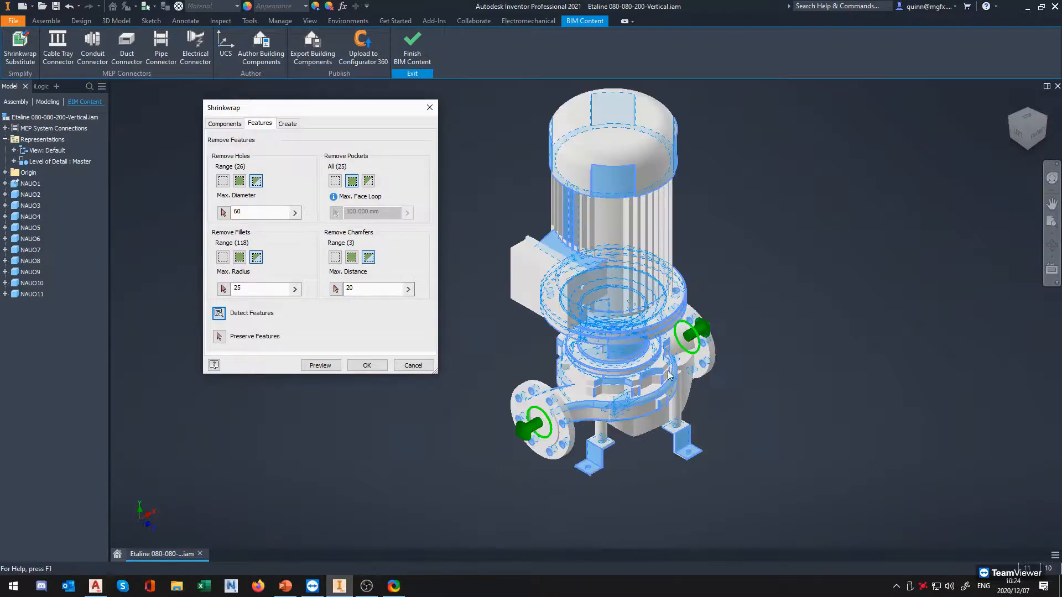
shift+middle_drag(587, 426, 563, 345)
scroll(543, 397, up, 8)
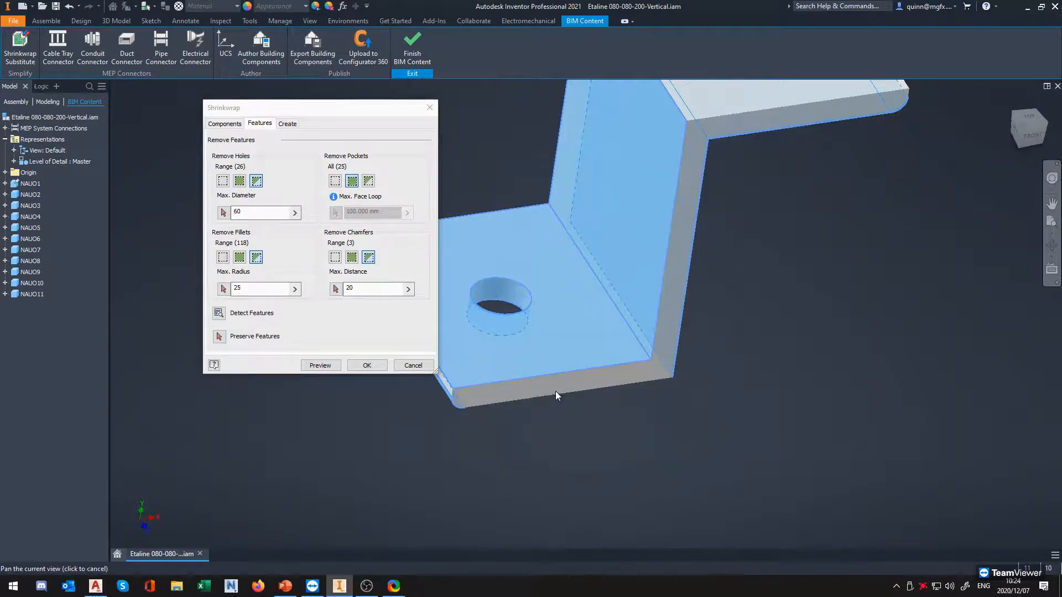
scroll(555, 390, down, 5)
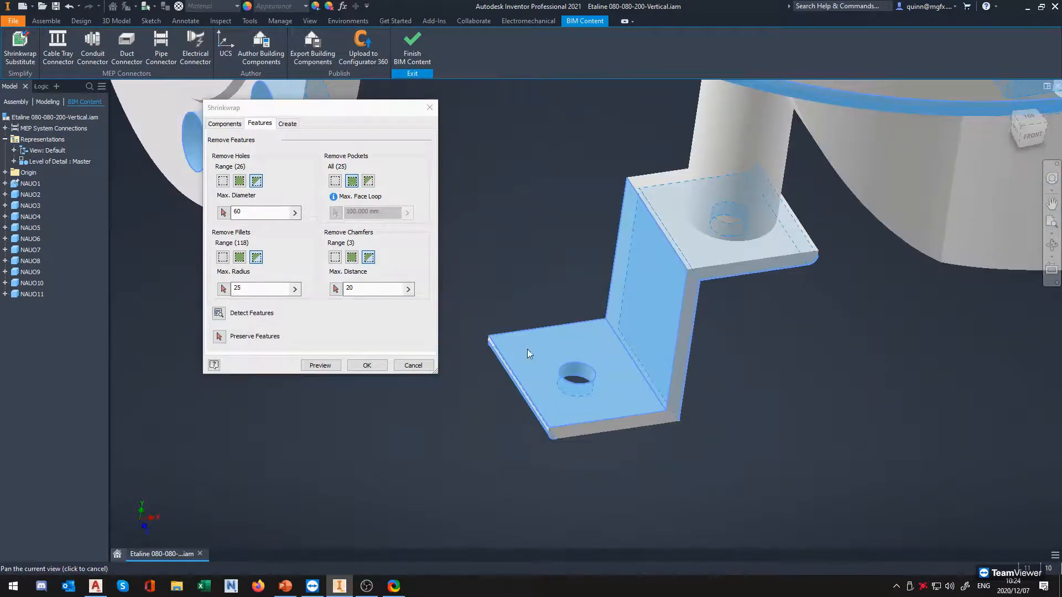
scroll(622, 271, down, 3)
mouse_move(636, 393)
shift+middle_down()
mouse_move(692, 419)
mouse_move(622, 400)
shift+middle_up()
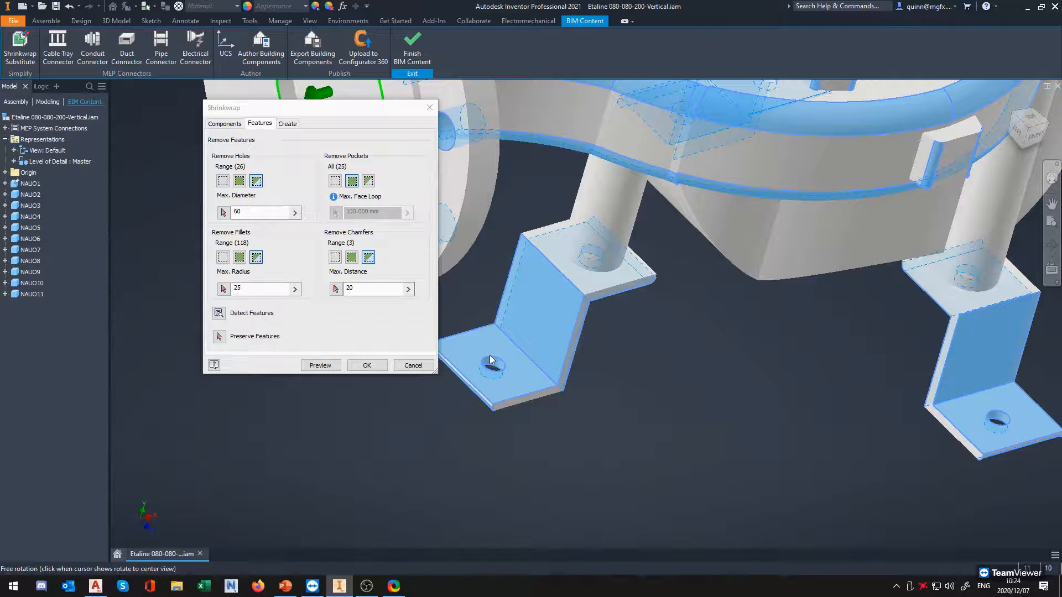
scroll(490, 361, down, 5)
middle_drag(489, 360, 618, 382)
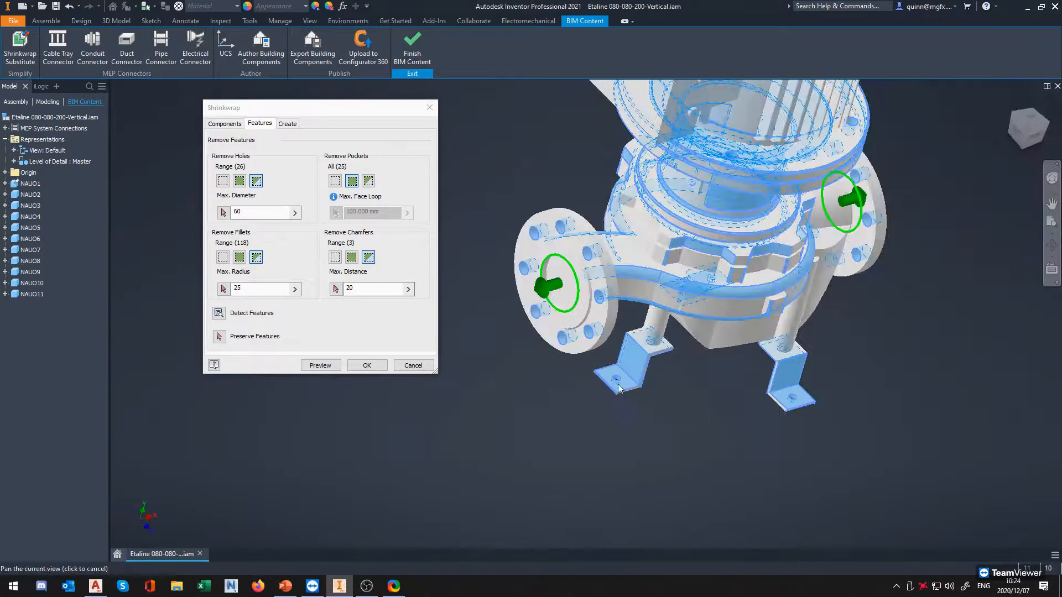
Preserve the bolt holes and bracket faces of both mounting feet from feature removal
click(219, 337)
click(636, 379)
scroll(640, 383, up, 5)
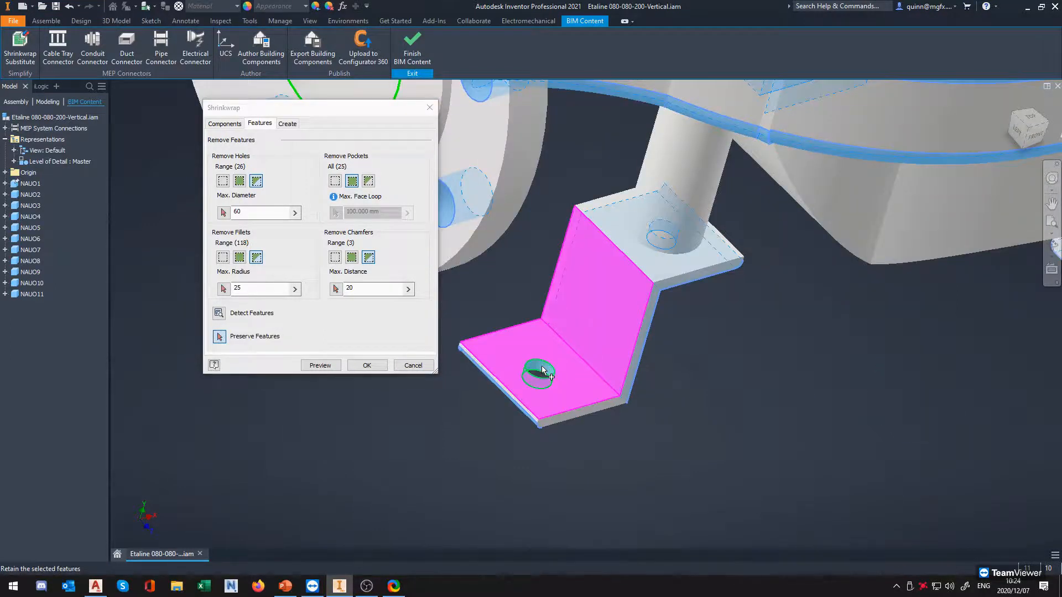
scroll(463, 296, down, 4)
click(876, 338)
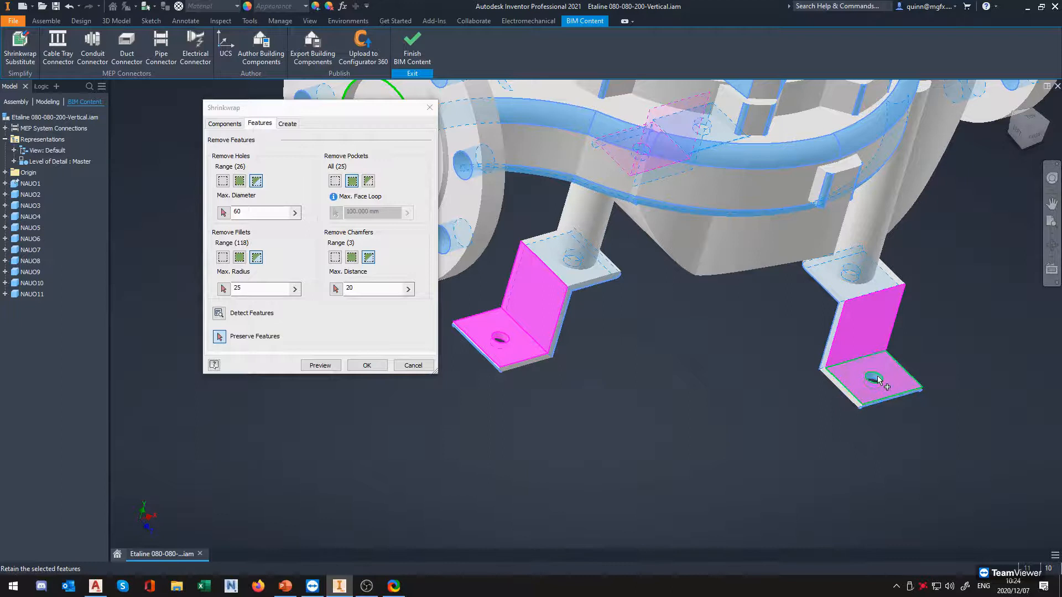
scroll(797, 393, up, 3)
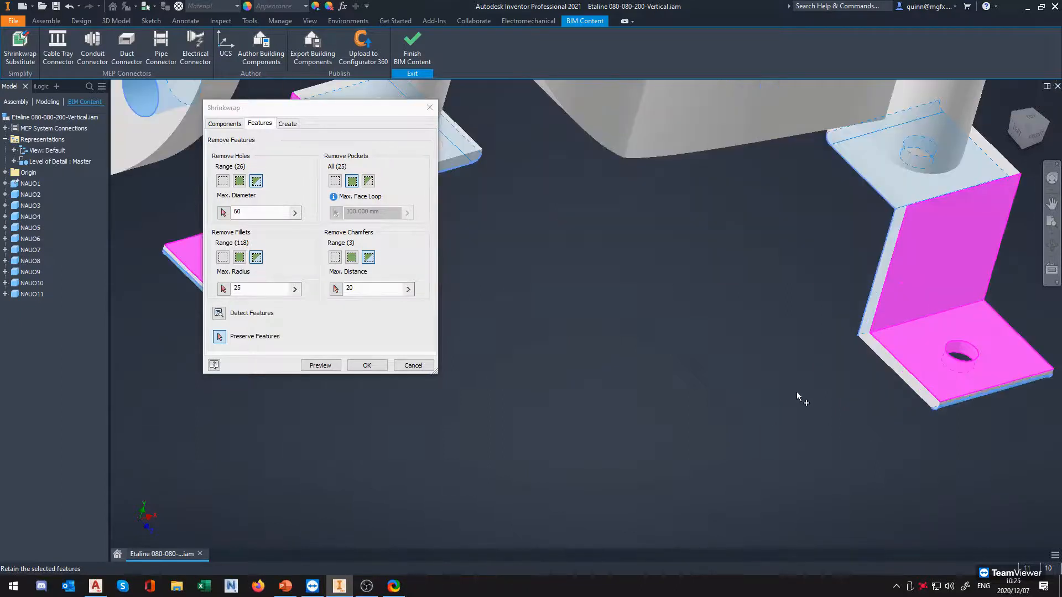
Check the preserved holes and bracket faces on all the mounting feet, and create the shrinkwrap substitute of the pump
scroll(797, 396, down, 5)
shift+middle_drag(797, 396, 930, 402)
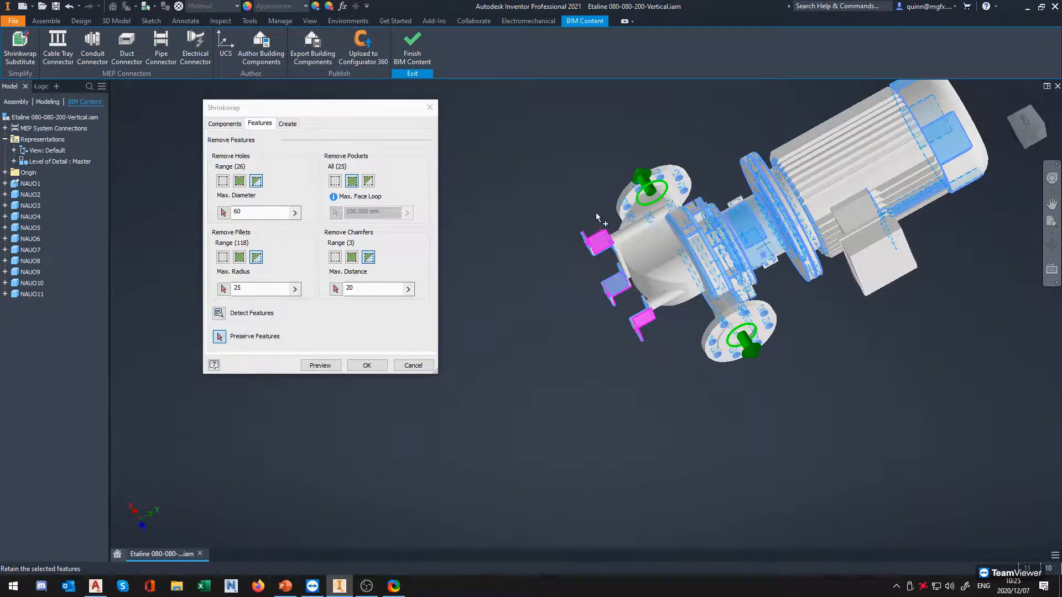
shift+middle_drag(636, 310, 729, 355)
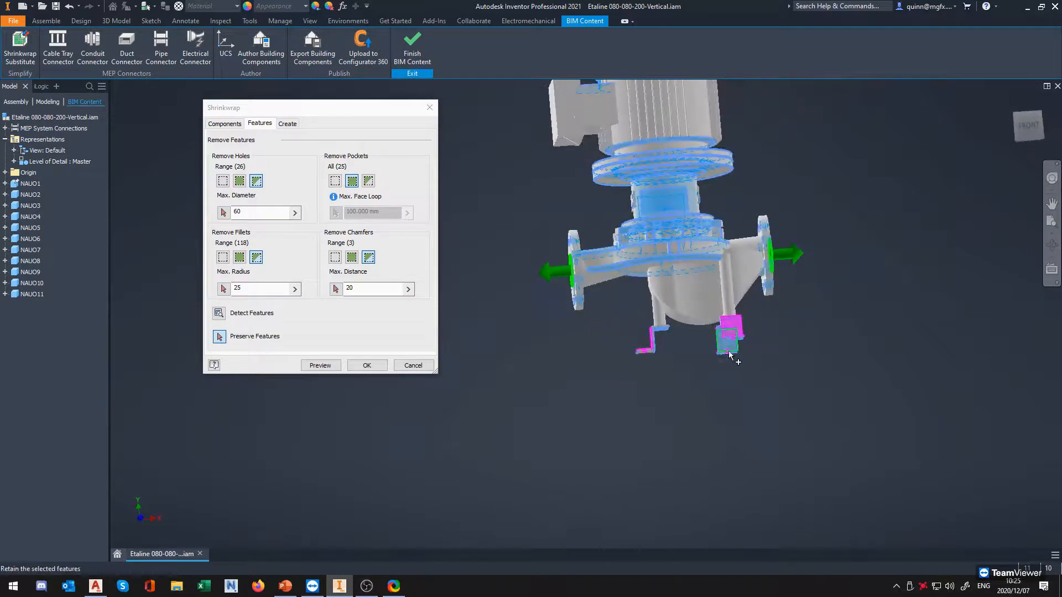
scroll(719, 332, up, 10)
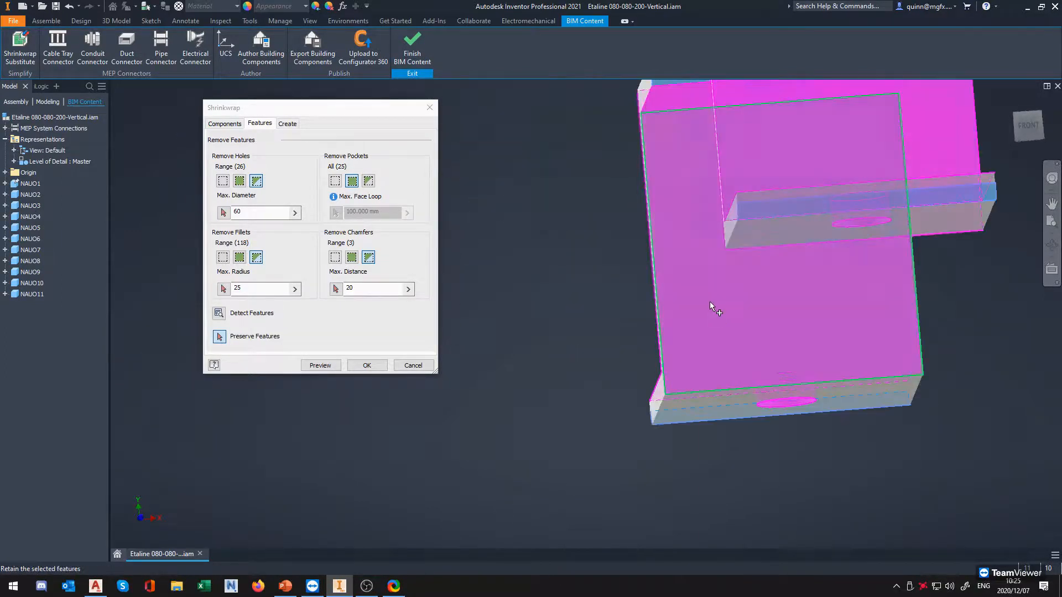
scroll(711, 310, down, 5)
shift+middle_drag(705, 256, 761, 427)
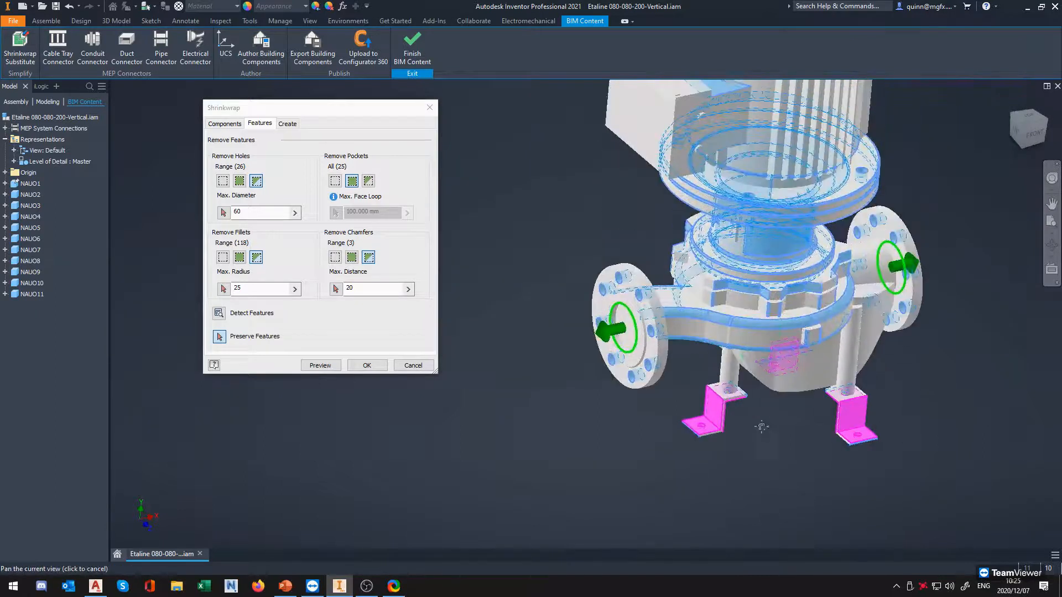
scroll(774, 367, up, 3)
middle_drag(774, 366, 791, 442)
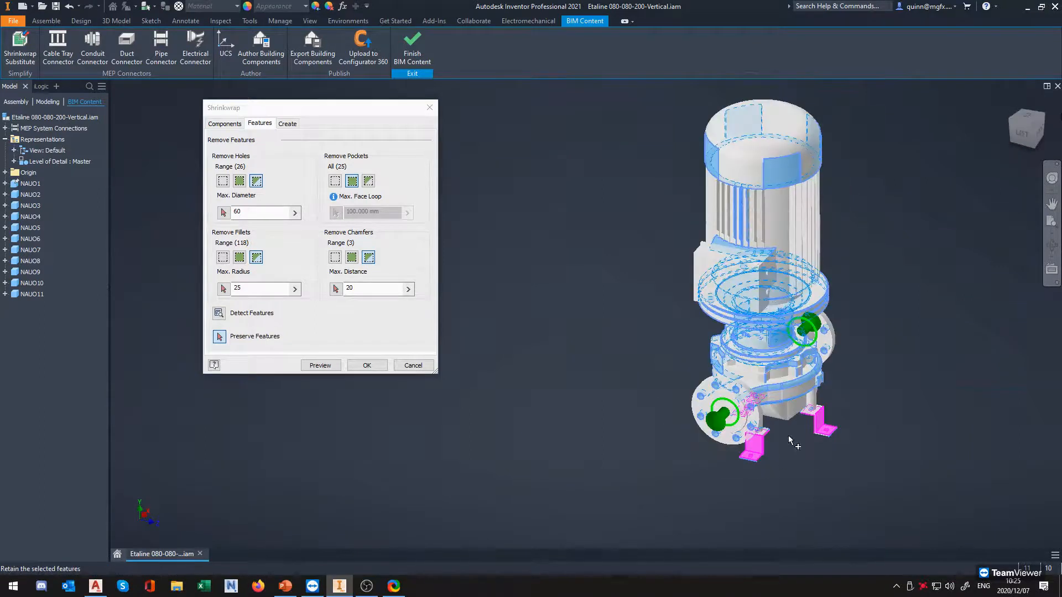
click(1028, 126)
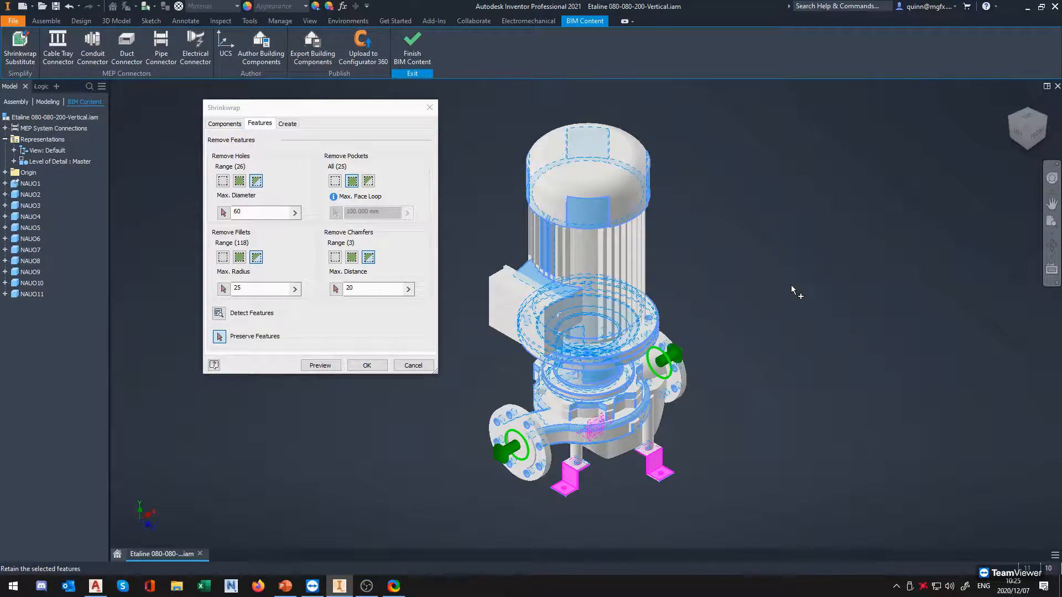
key(Return)
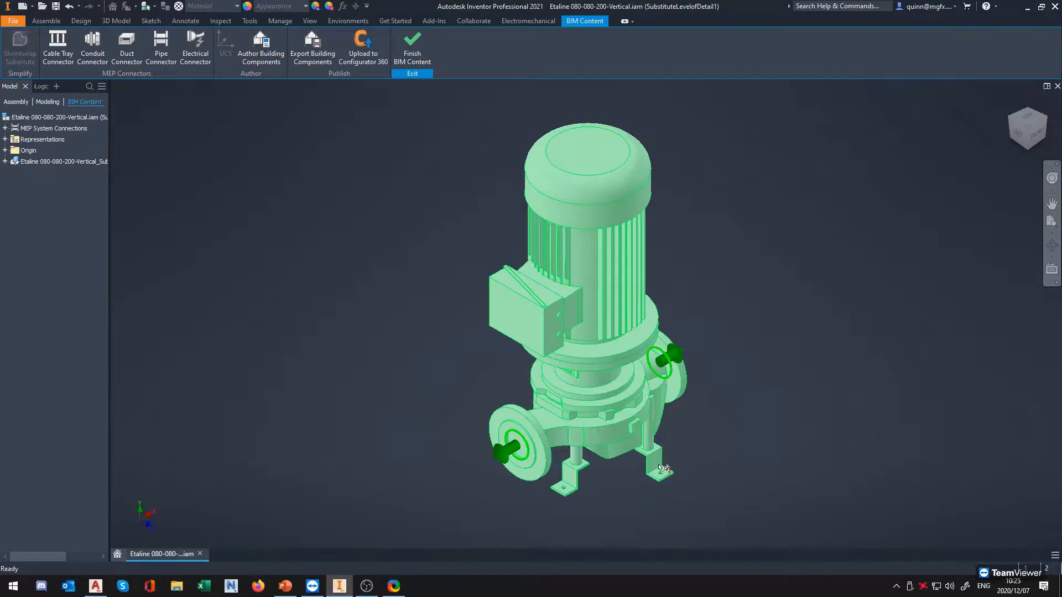
Examine the simplified pump's flanges, casing, motor and mounting-foot bolt holes from several angles
scroll(611, 458, up, 3)
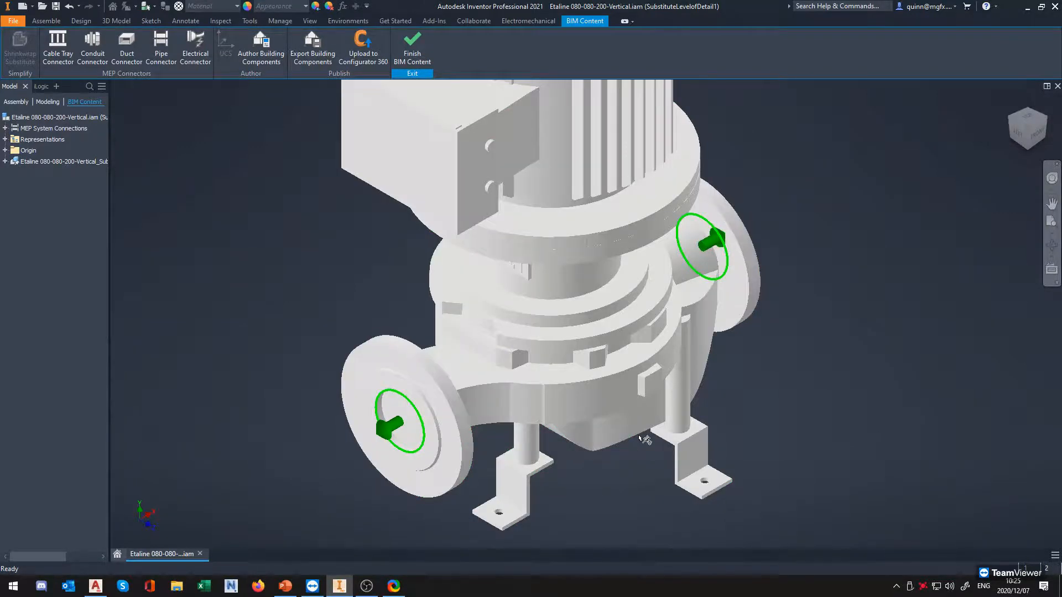
scroll(697, 361, down, 3)
scroll(697, 360, up, 5)
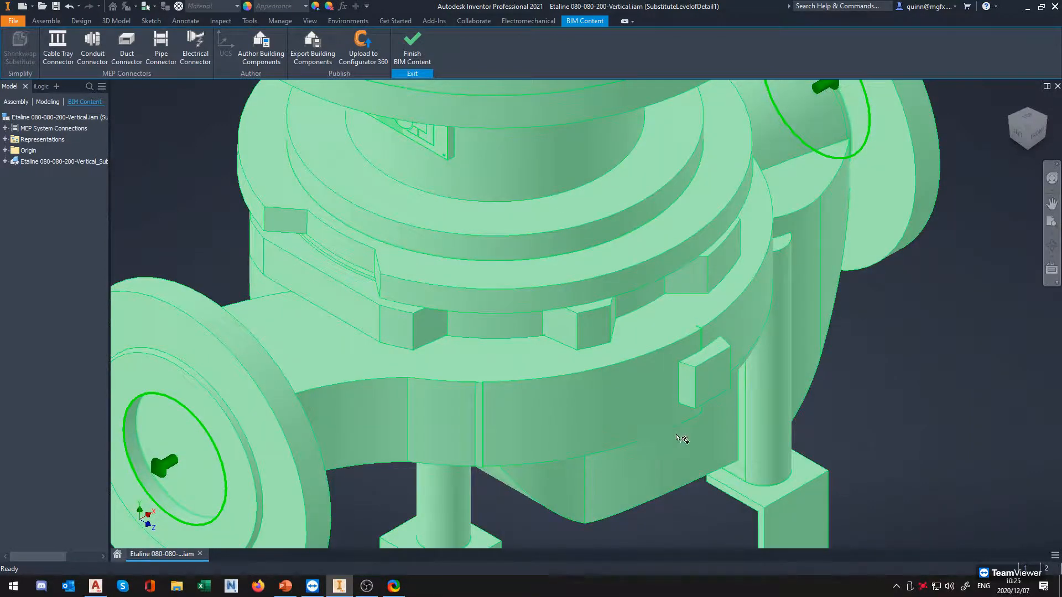
scroll(687, 440, down, 3)
shift+middle_drag(480, 440, 733, 458)
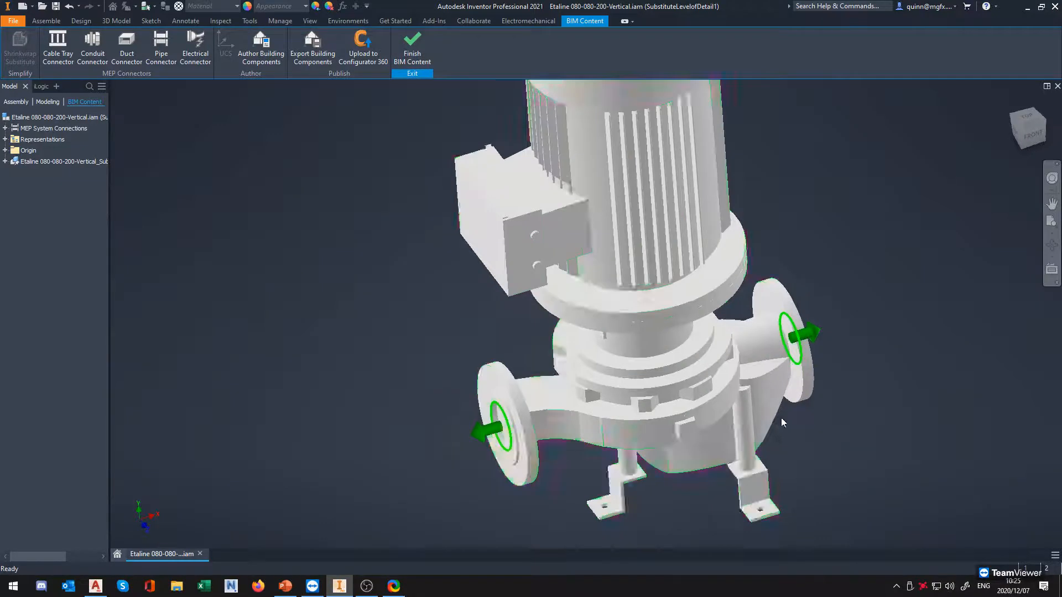
middle_drag(726, 299, 687, 445)
scroll(685, 437, down, 3)
middle_drag(549, 449, 557, 352)
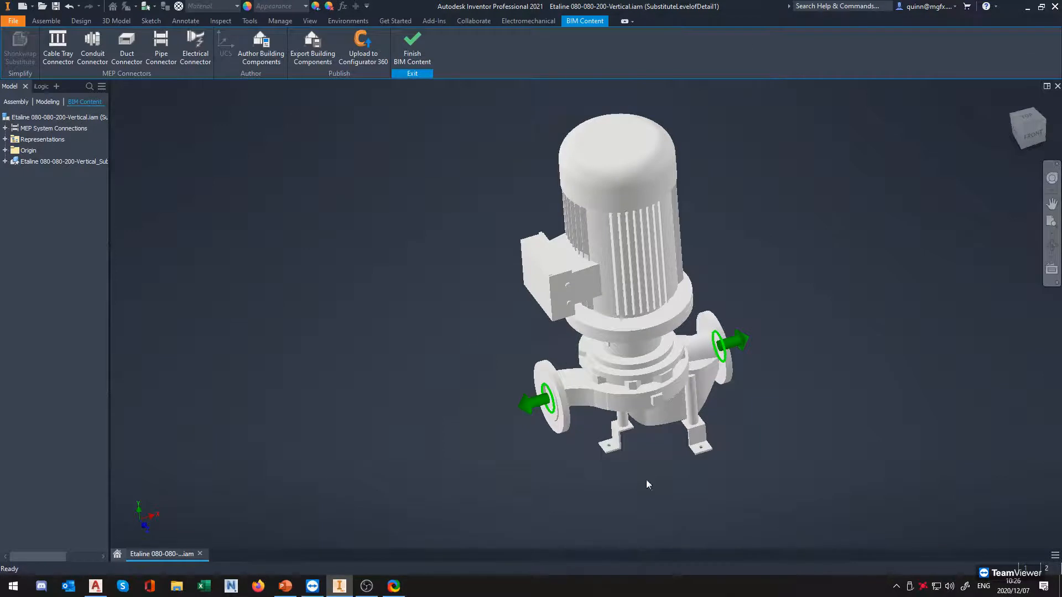
Finish BIM Content editing of the pump and widen the model browser to show the substitute part's full name
click(1021, 135)
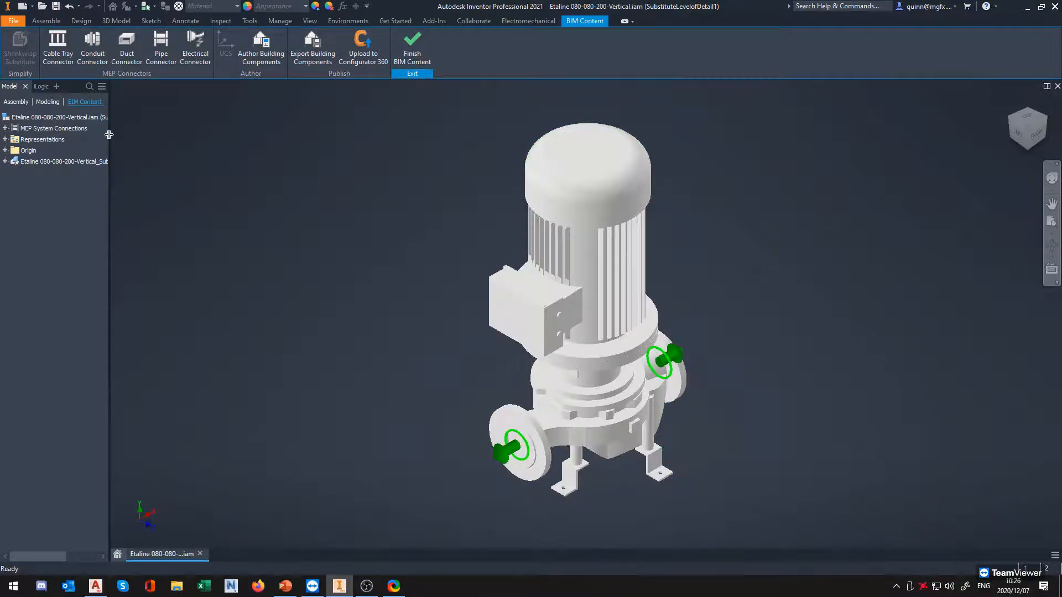
click(412, 46)
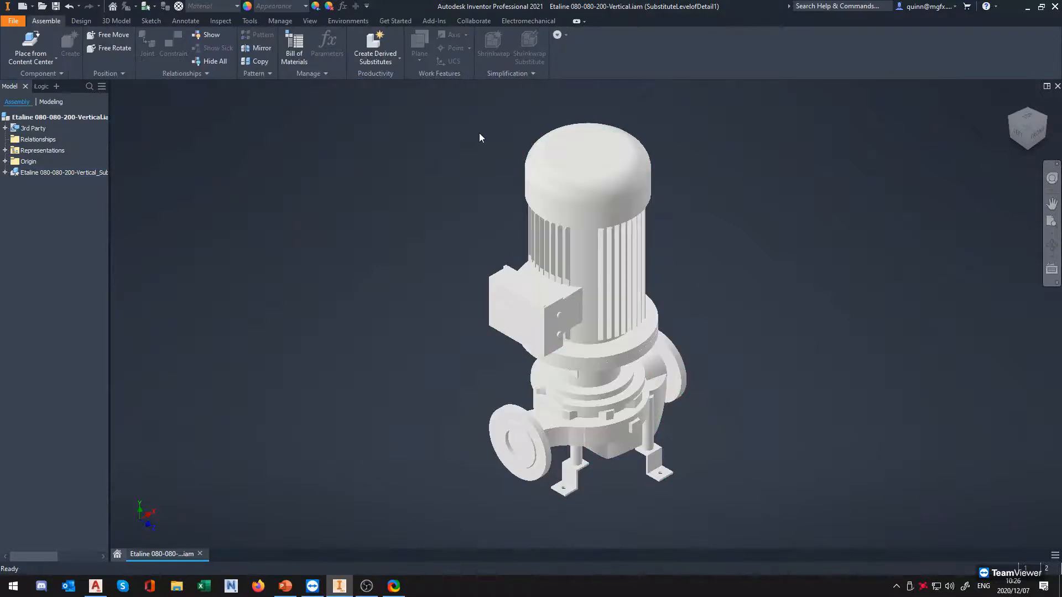
click(5, 151)
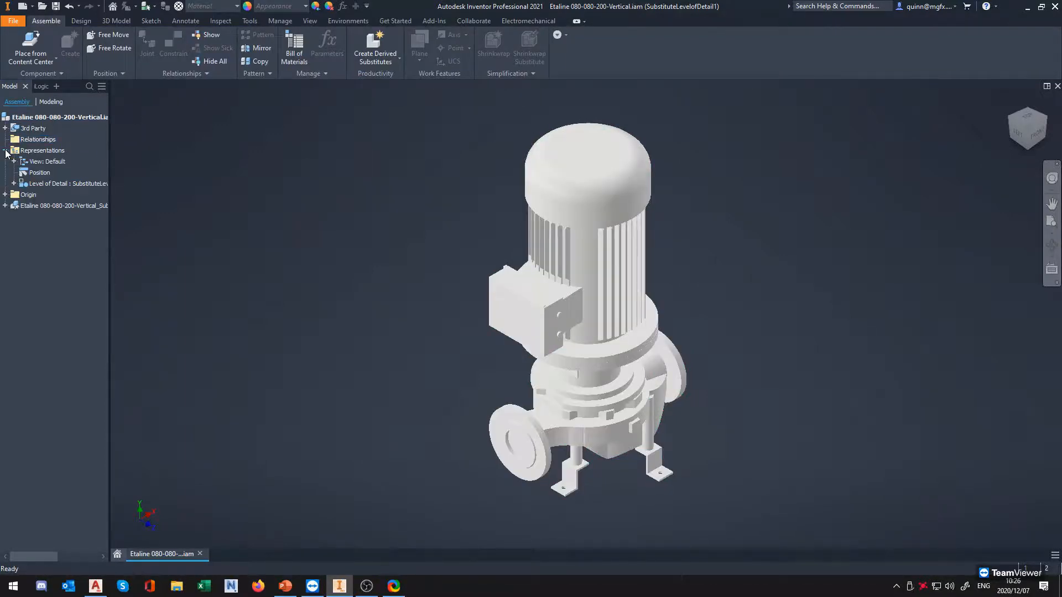
click(5, 150)
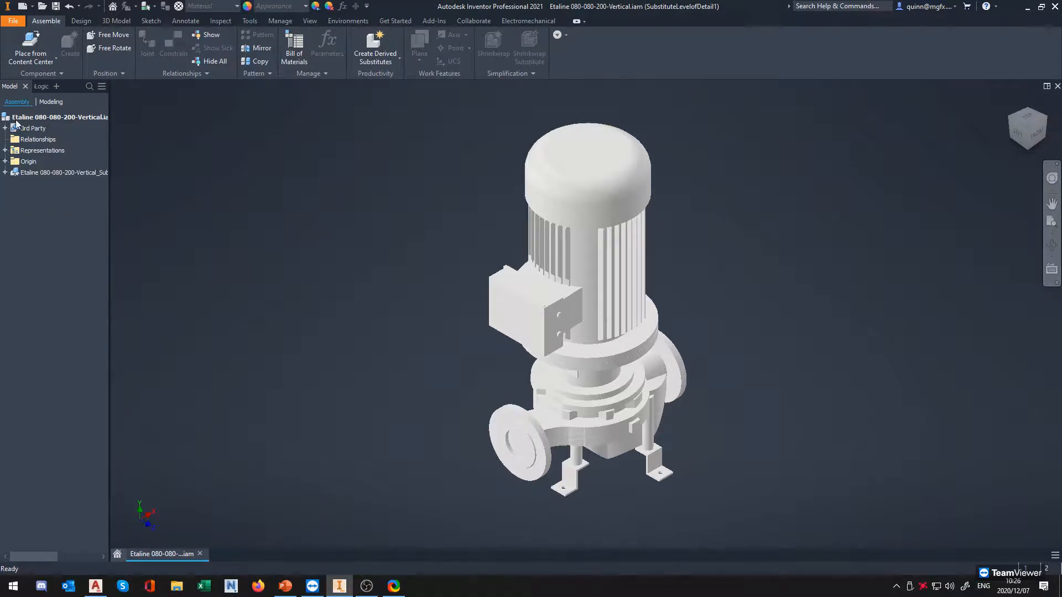
click(34, 117)
click(36, 172)
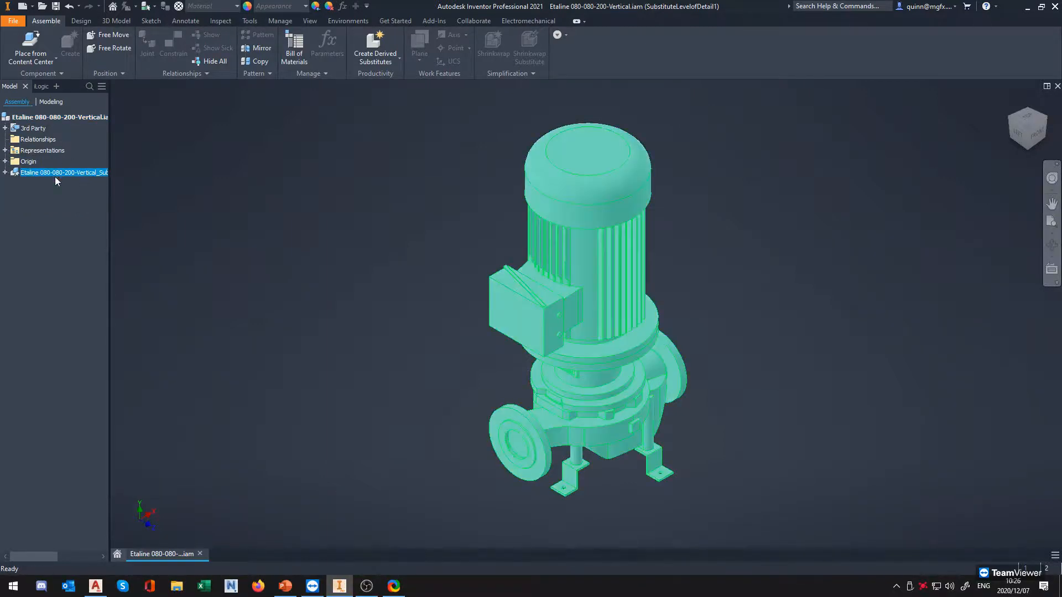
drag(109, 173, 179, 173)
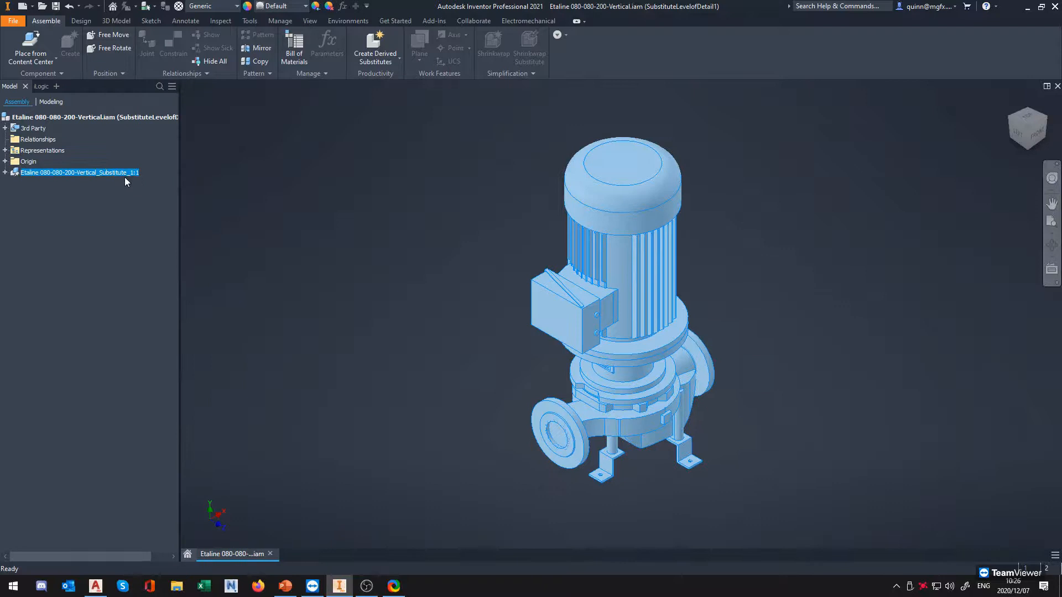
Activate the Master level of detail to inspect the pump's original components, highlighting NAUO2 in the model
click(5, 151)
click(13, 184)
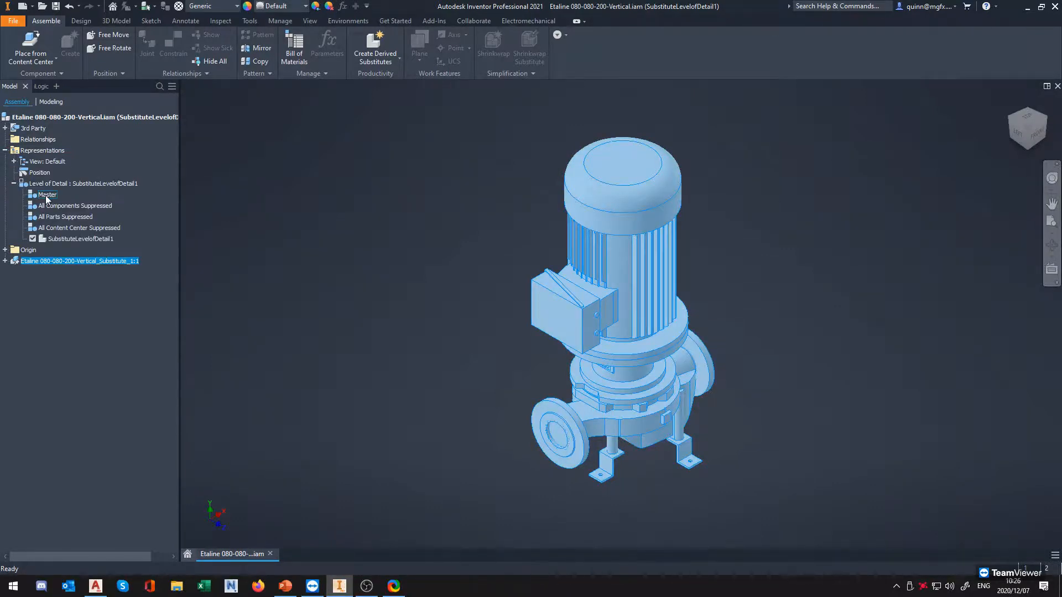
double_click(46, 195)
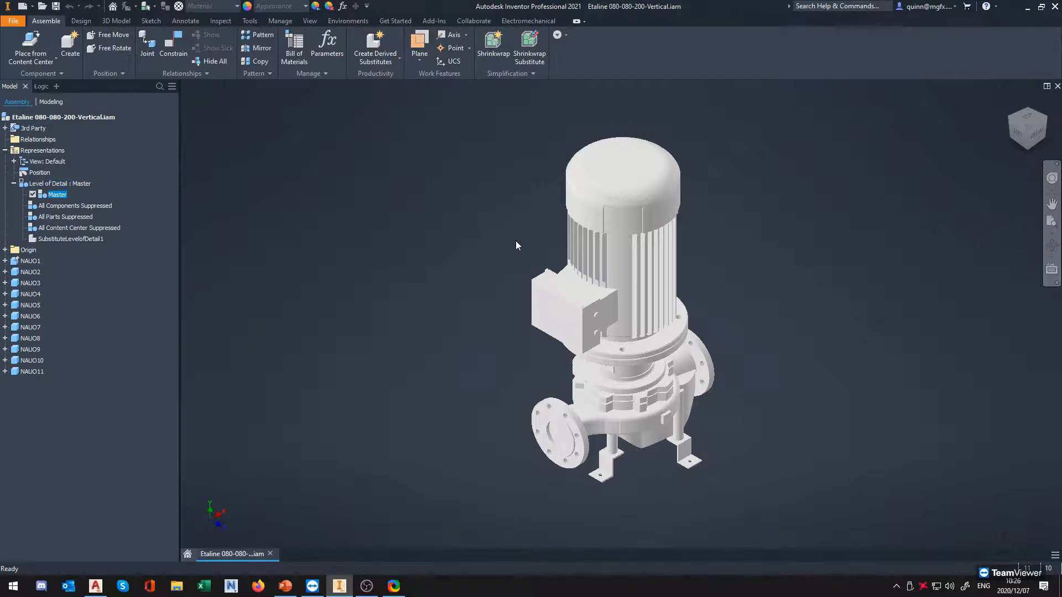
click(38, 271)
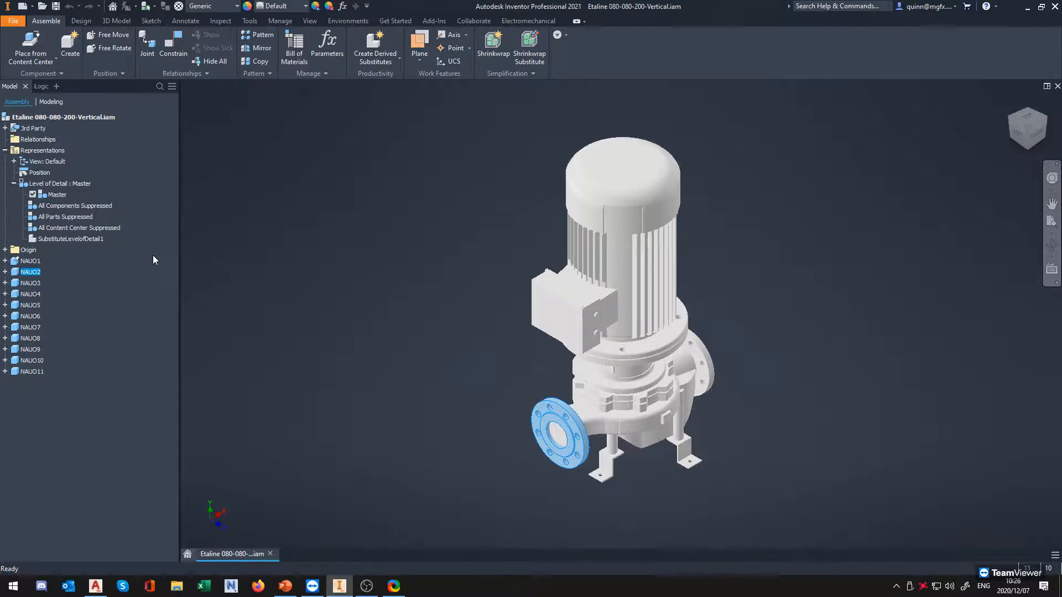
Make SubstituteLevelofDetail1 the active level of detail and collapse the list of levels of detail
double_click(84, 240)
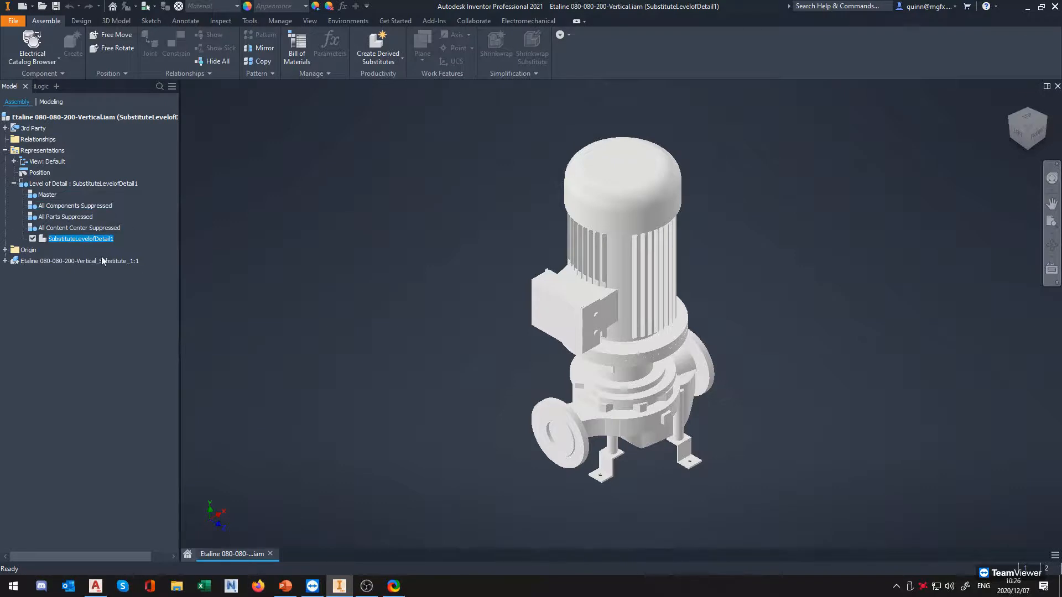
click(14, 183)
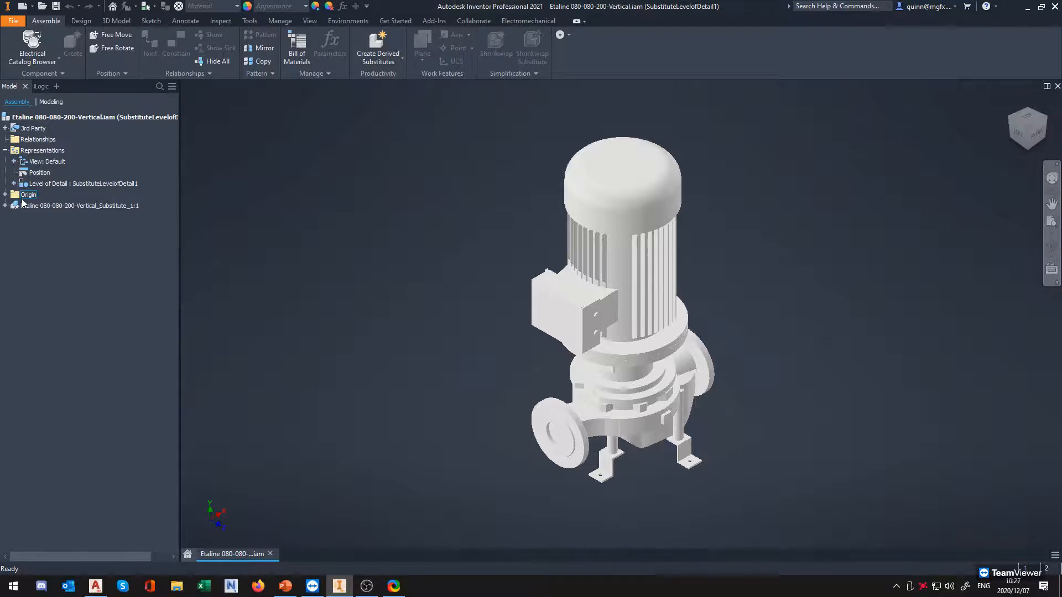
click(14, 183)
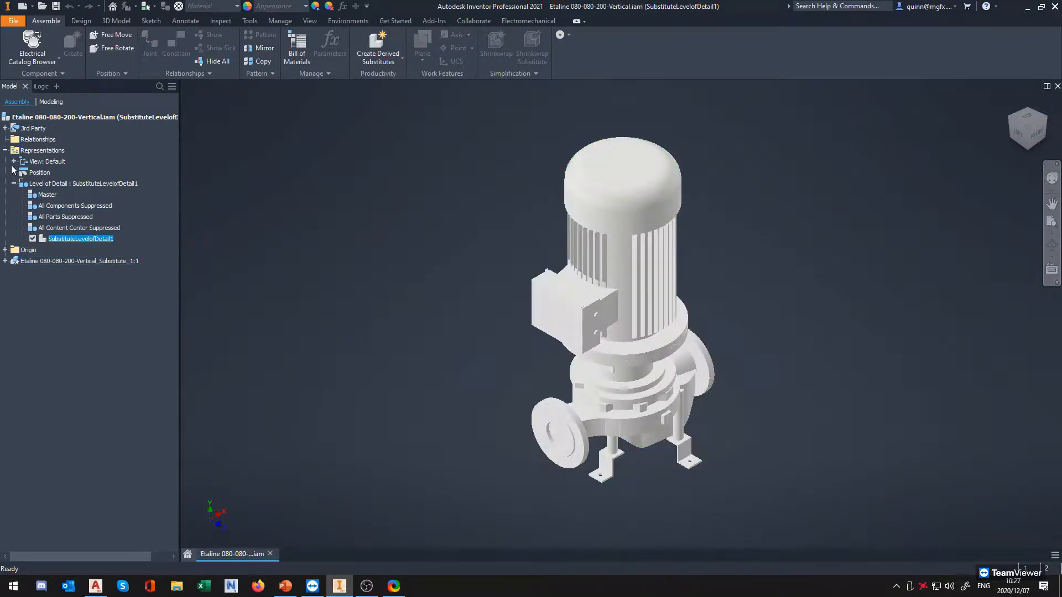
click(6, 150)
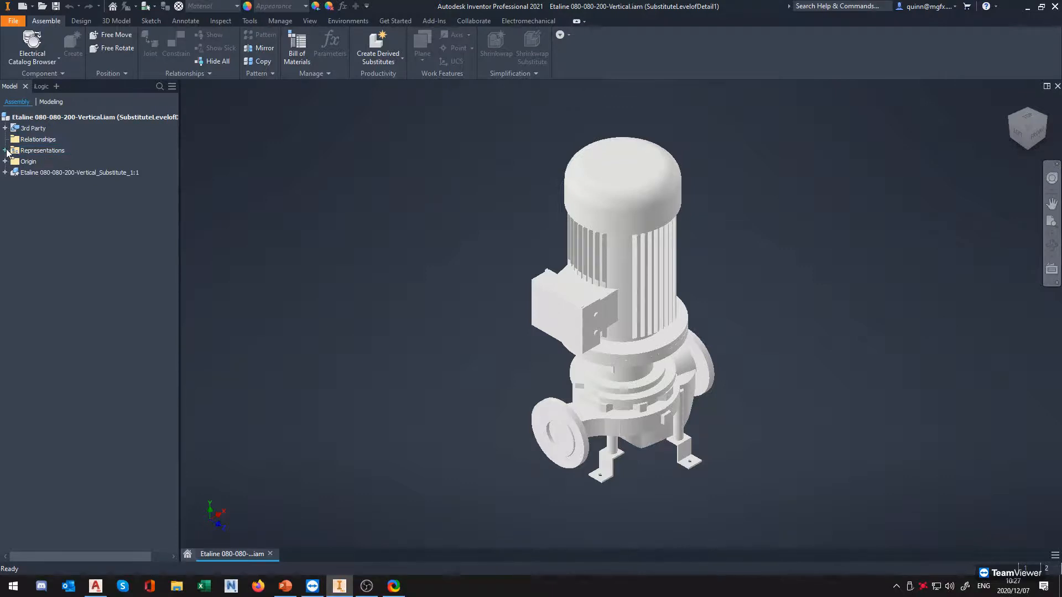
click(5, 150)
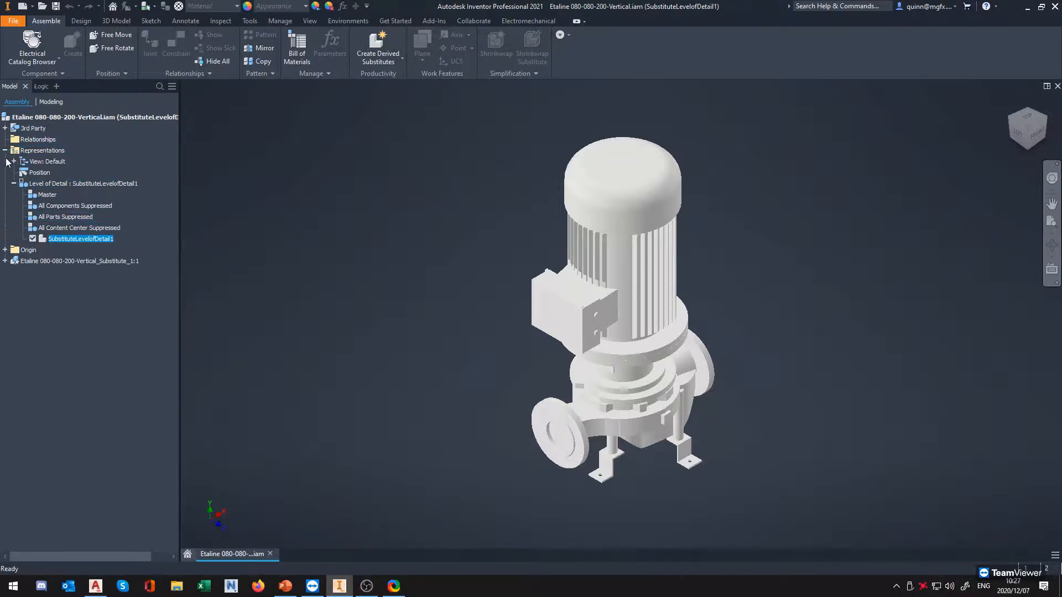
click(13, 183)
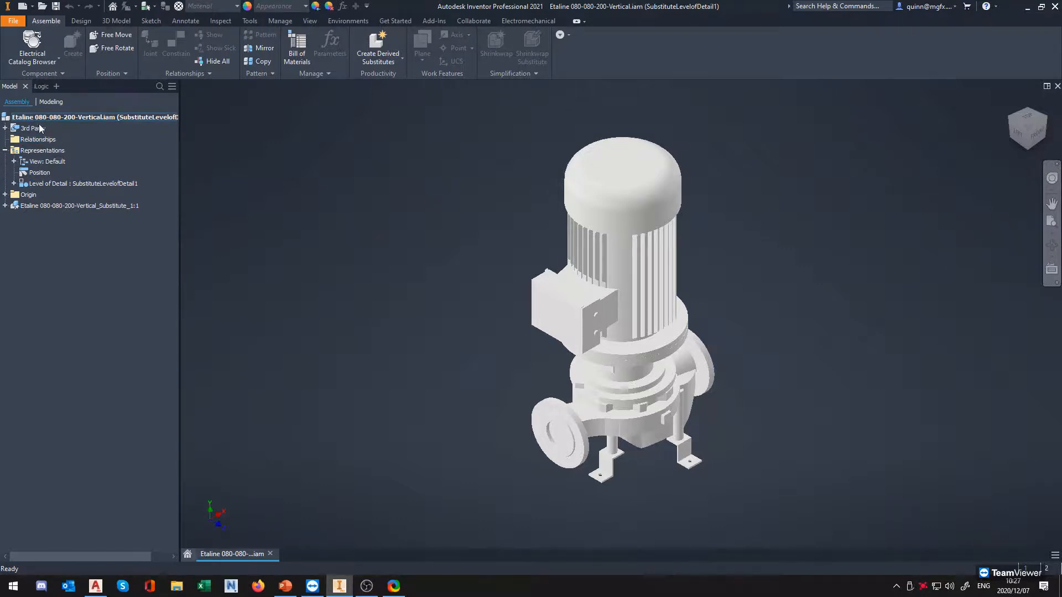
Re-enter the BIM Content environment and start exporting the building components in Autodesk Exchange Files (*.adsk) format
click(349, 22)
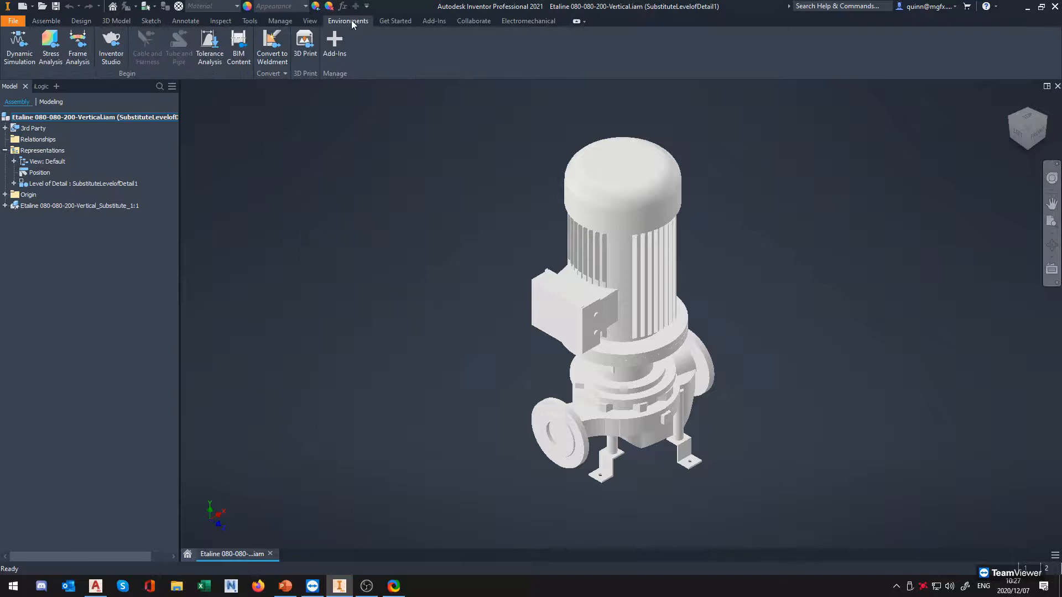
click(238, 45)
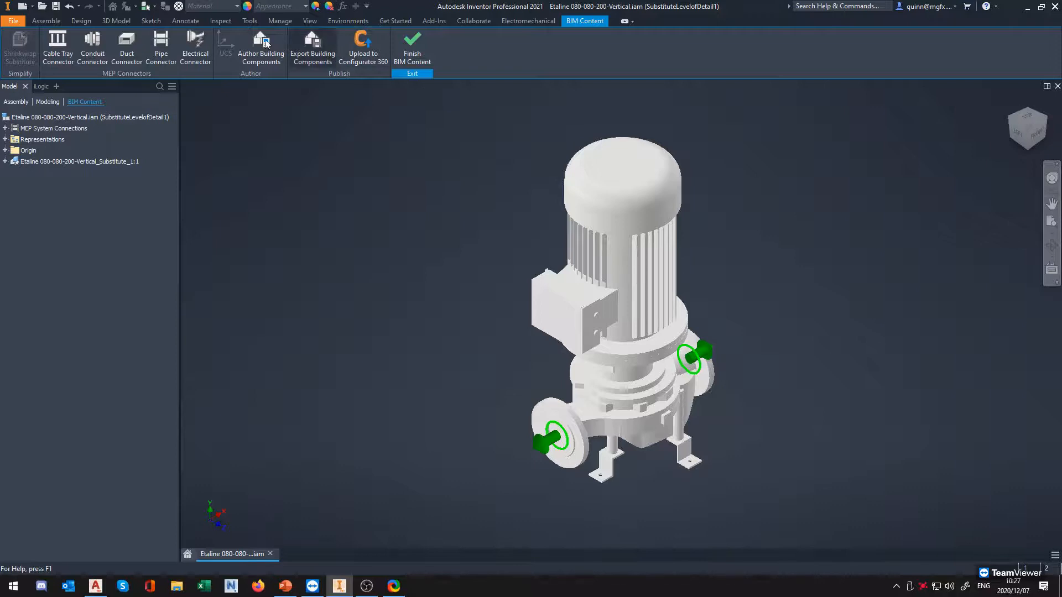
click(314, 55)
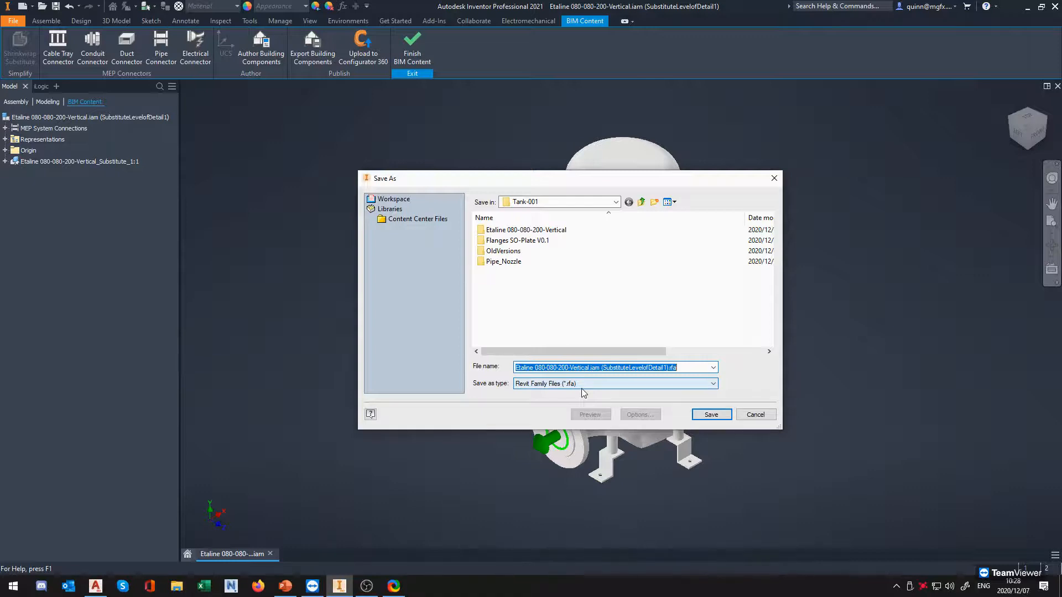
click(657, 387)
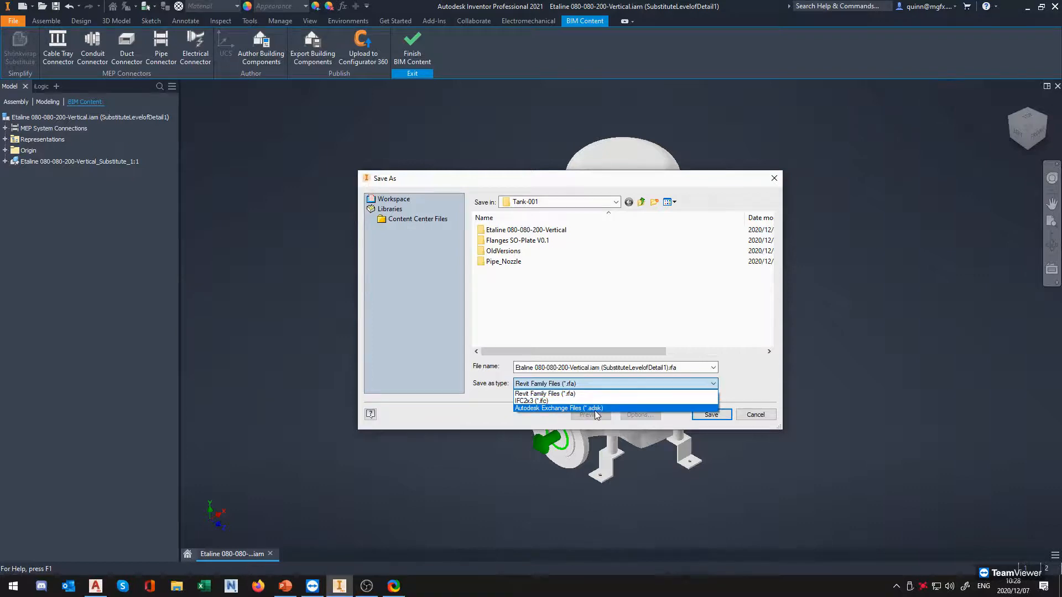
click(713, 383)
click(714, 383)
click(601, 409)
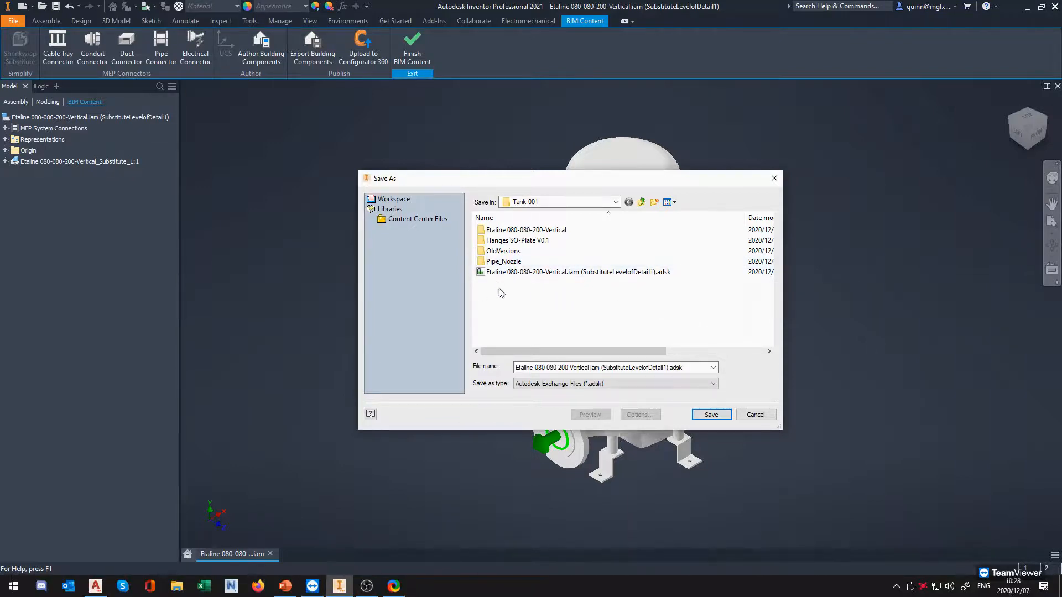
Name the export "Etaline 080-080-200-Vertical V2.iam (SubstituteLevelofDetail1).adsk" and save it in the Tank-001 folder
click(592, 369)
click(590, 369)
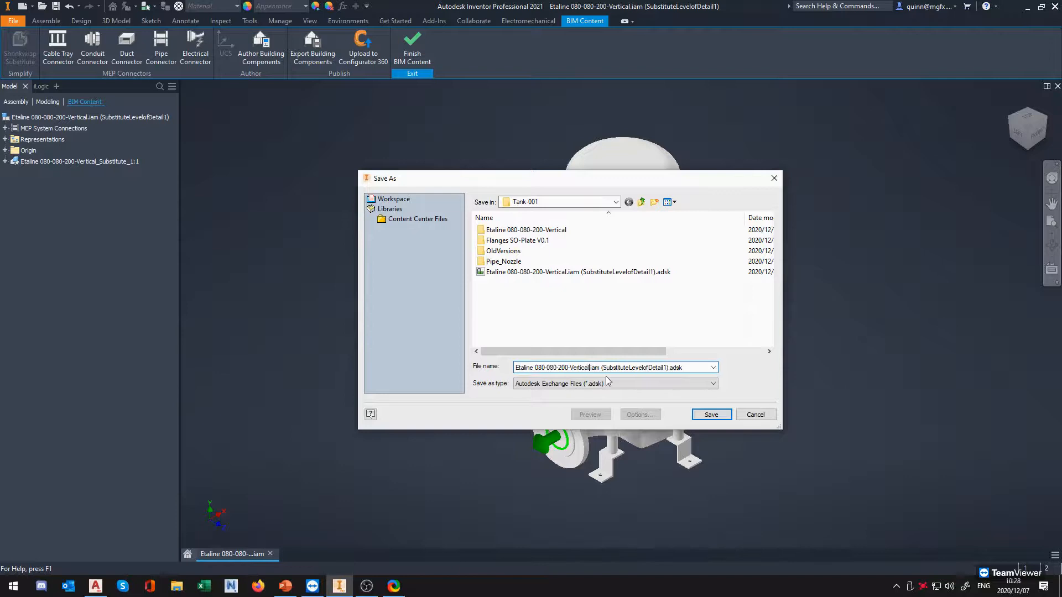
text(V)
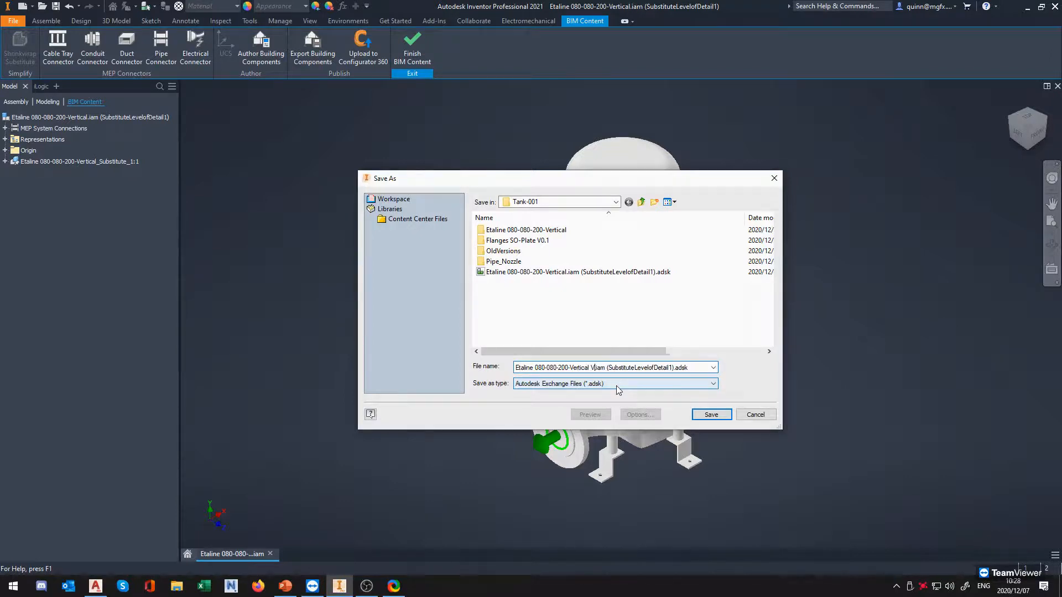
text(2)
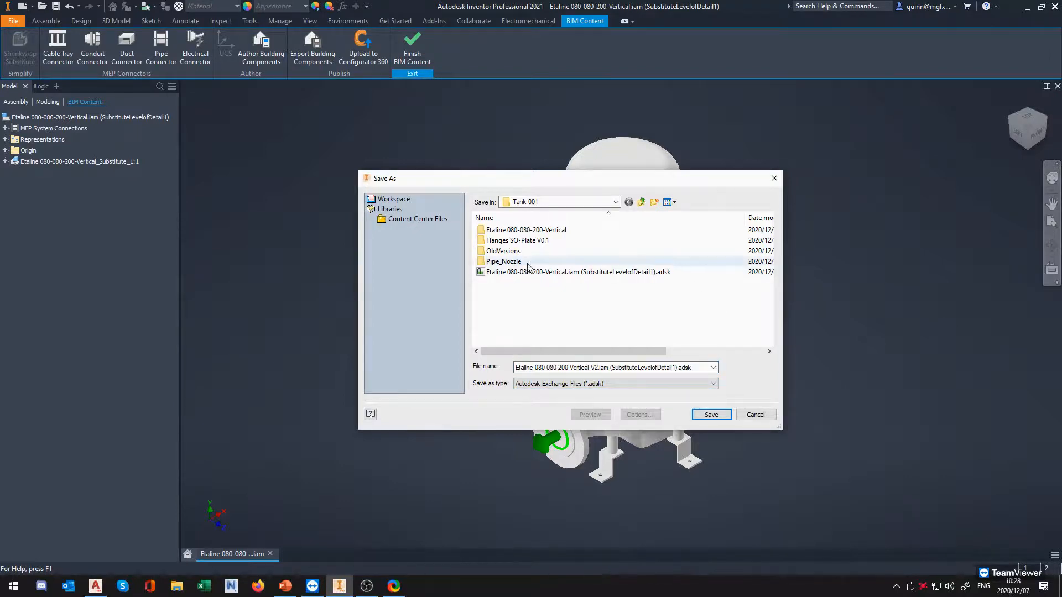
click(593, 202)
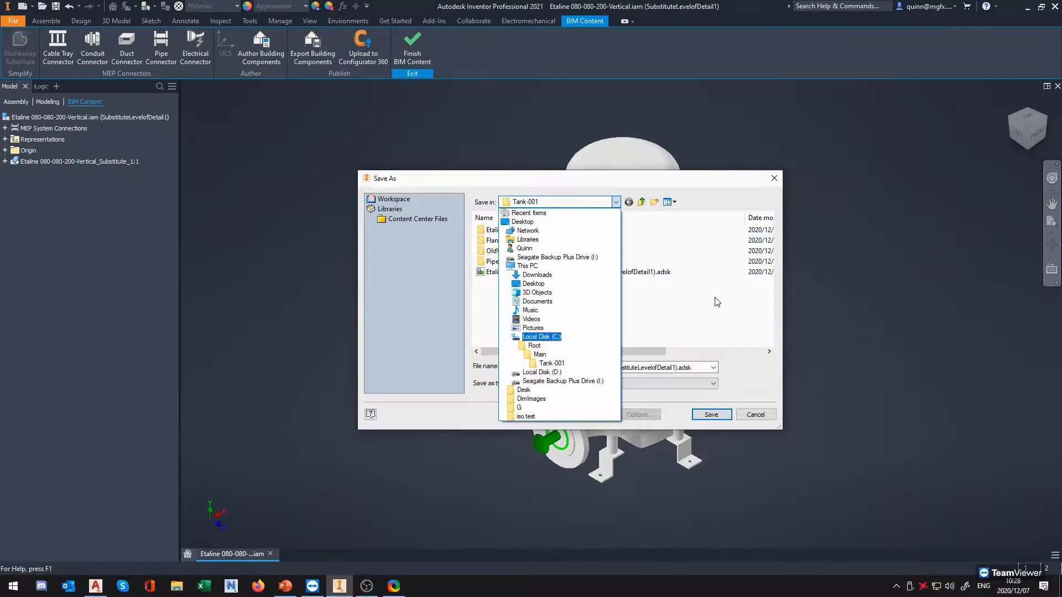
click(558, 182)
click(519, 303)
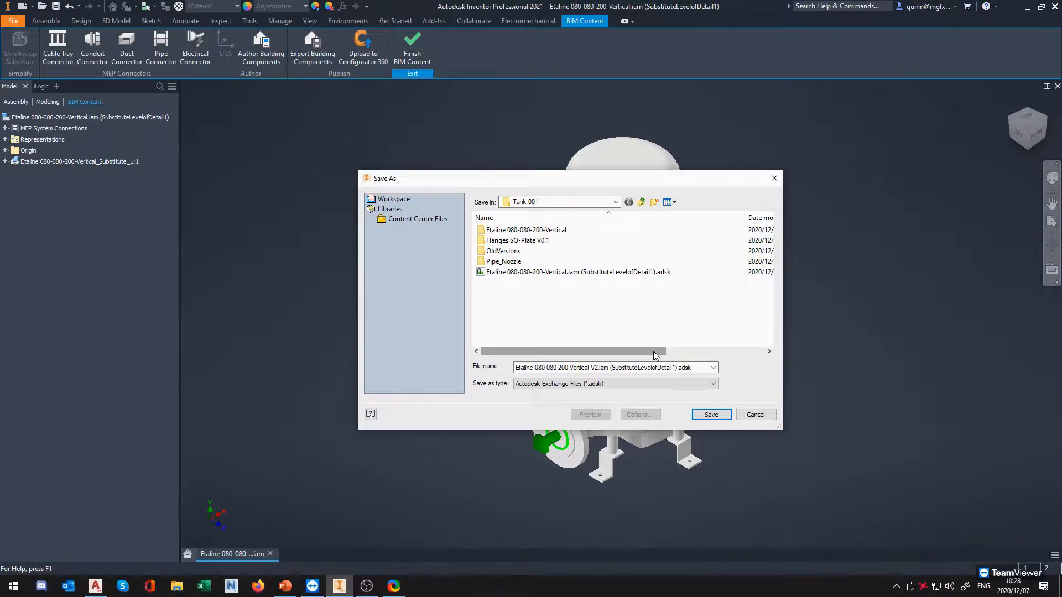
click(711, 415)
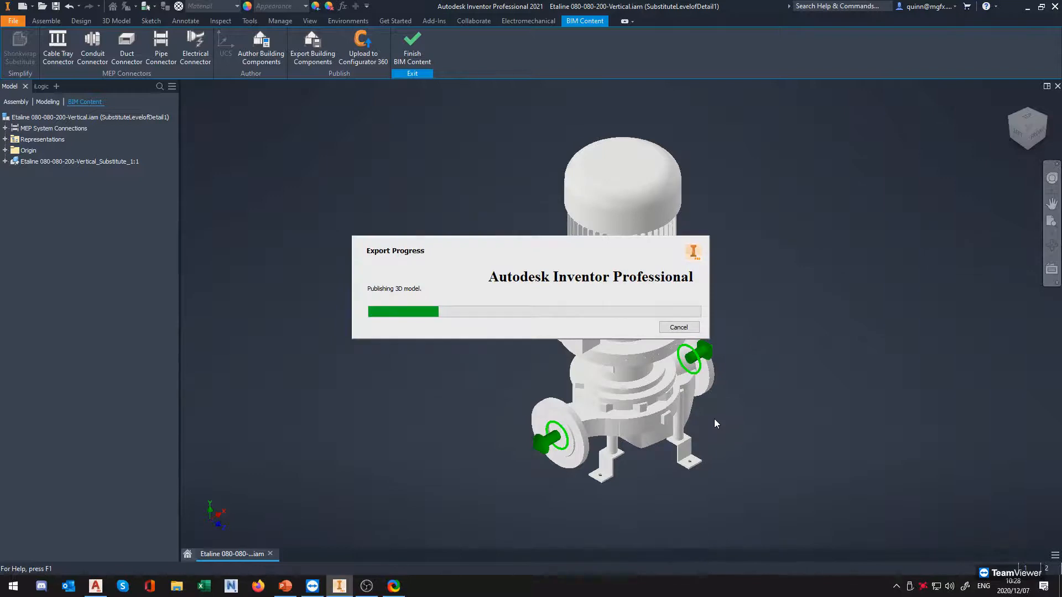
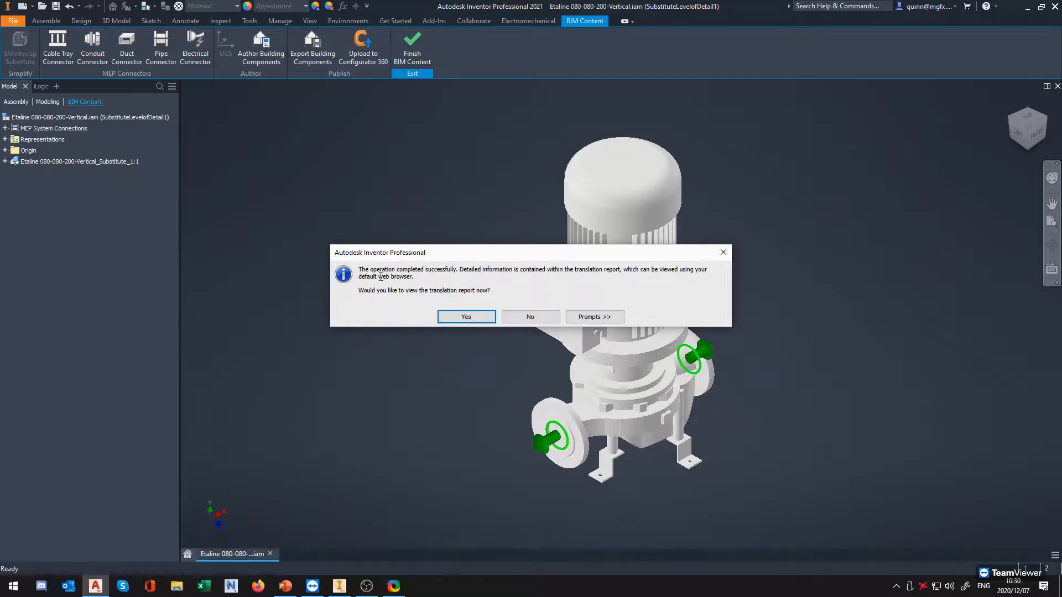
Open the translation report for the exported ADSK pump file
drag(362, 270, 447, 273)
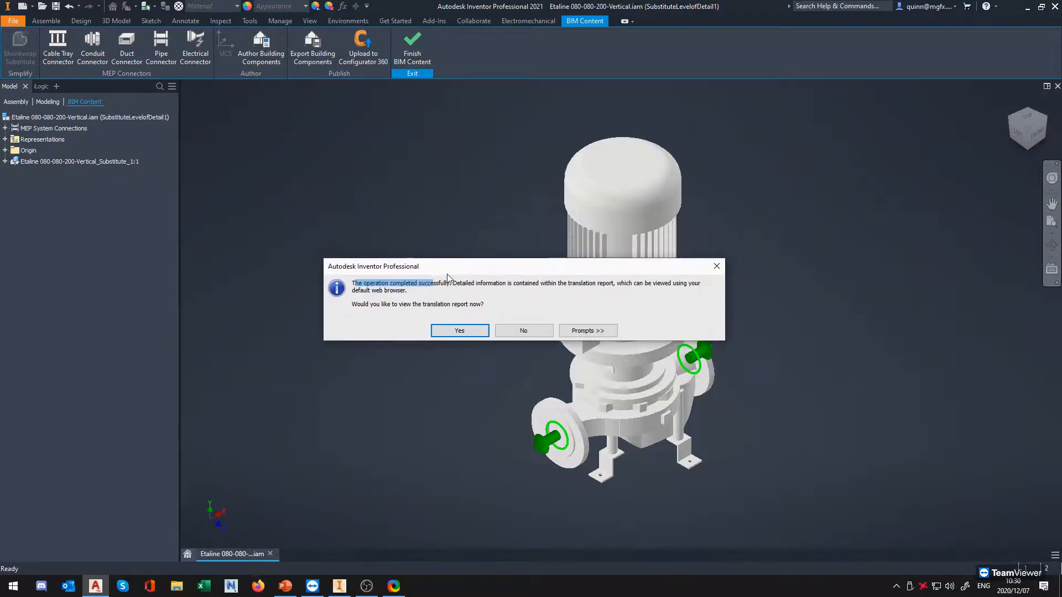
drag(602, 270, 609, 265)
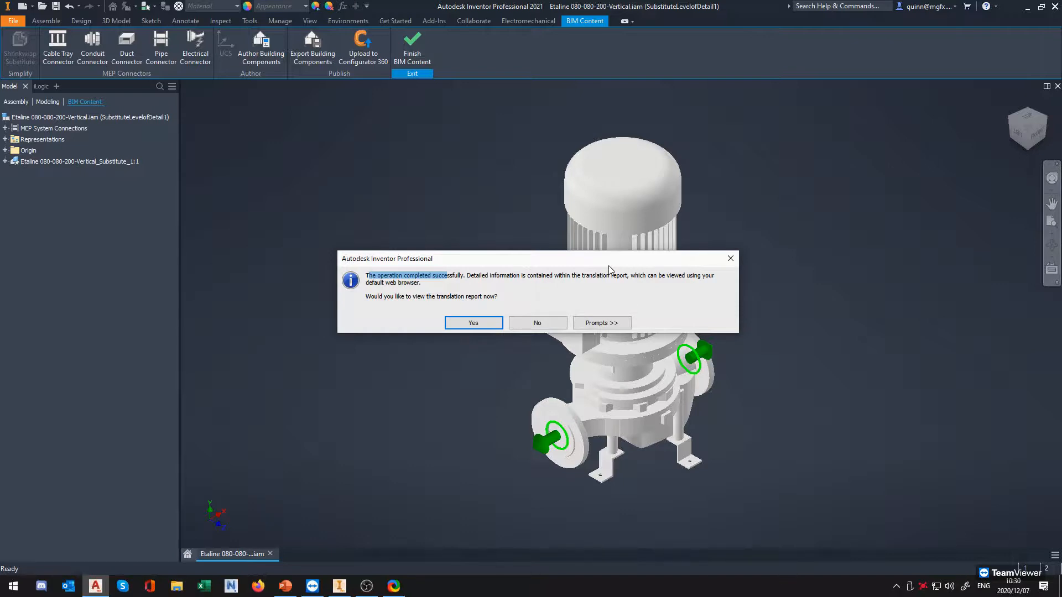
drag(474, 275, 514, 281)
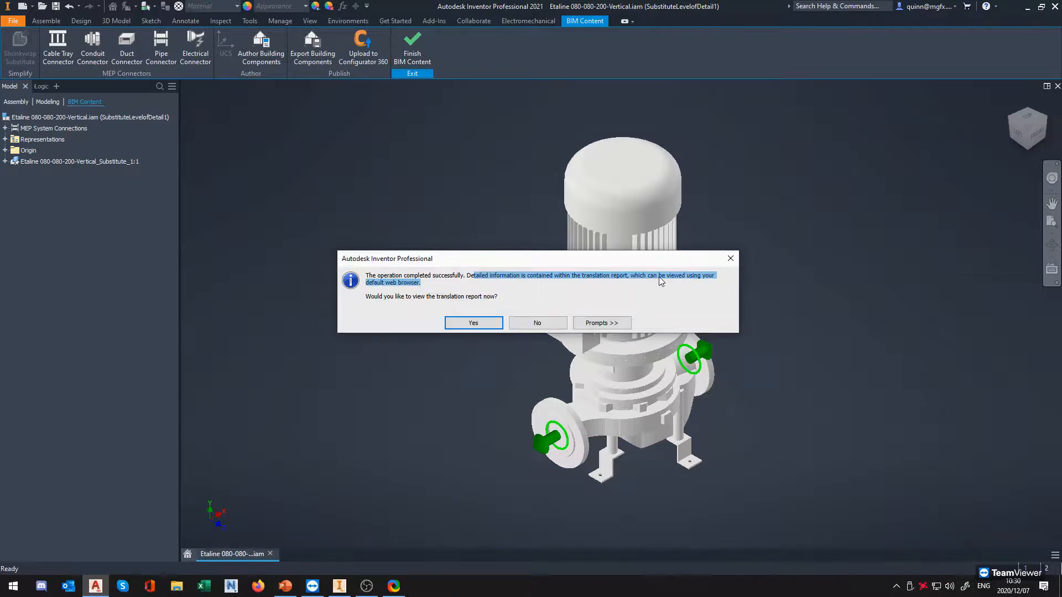
click(480, 329)
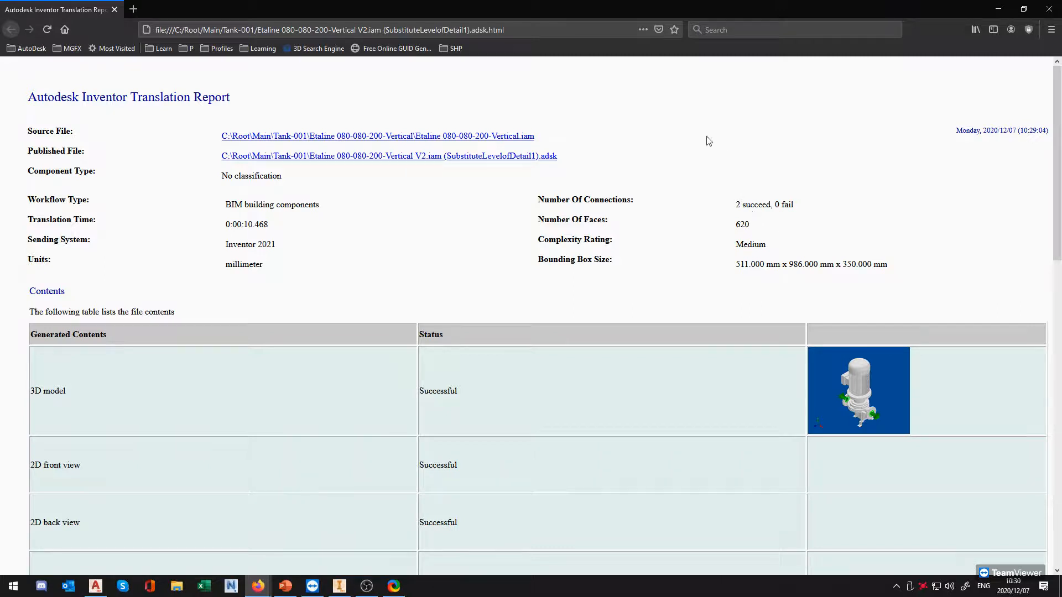
Examine the translation report's generated contents, published properties and pipe connector data, and close the report
scroll(476, 217, down, 3)
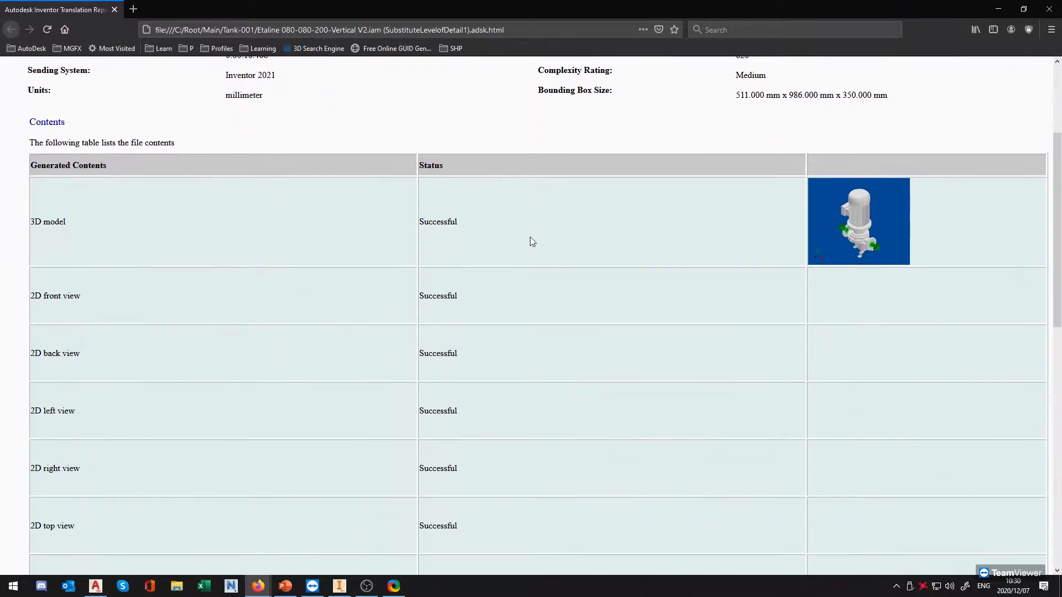
scroll(475, 210, down, 4)
scroll(481, 332, down, 2)
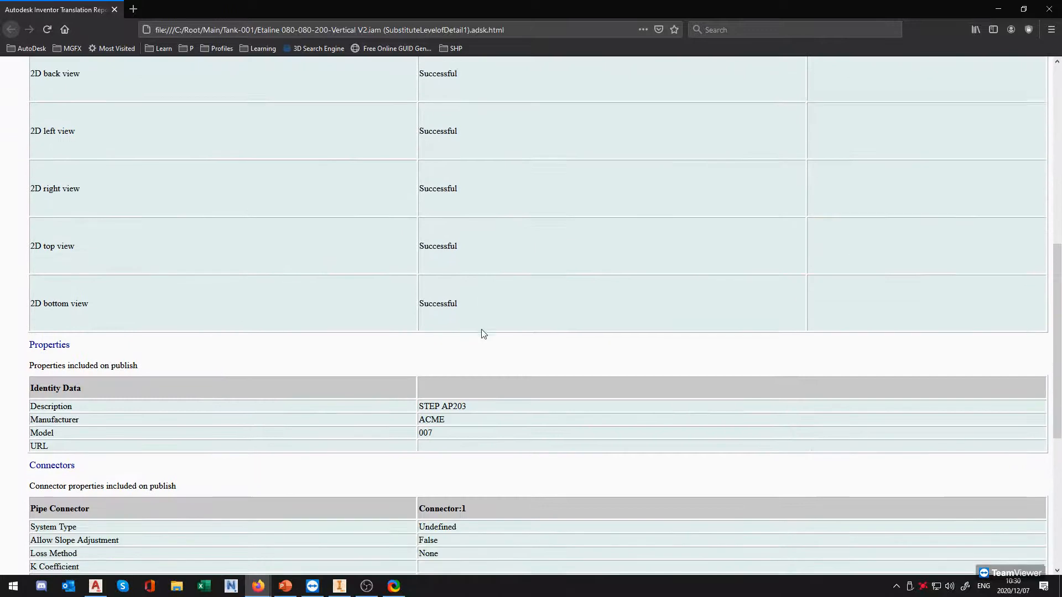
scroll(372, 254, down, 2)
scroll(486, 201, down, 2)
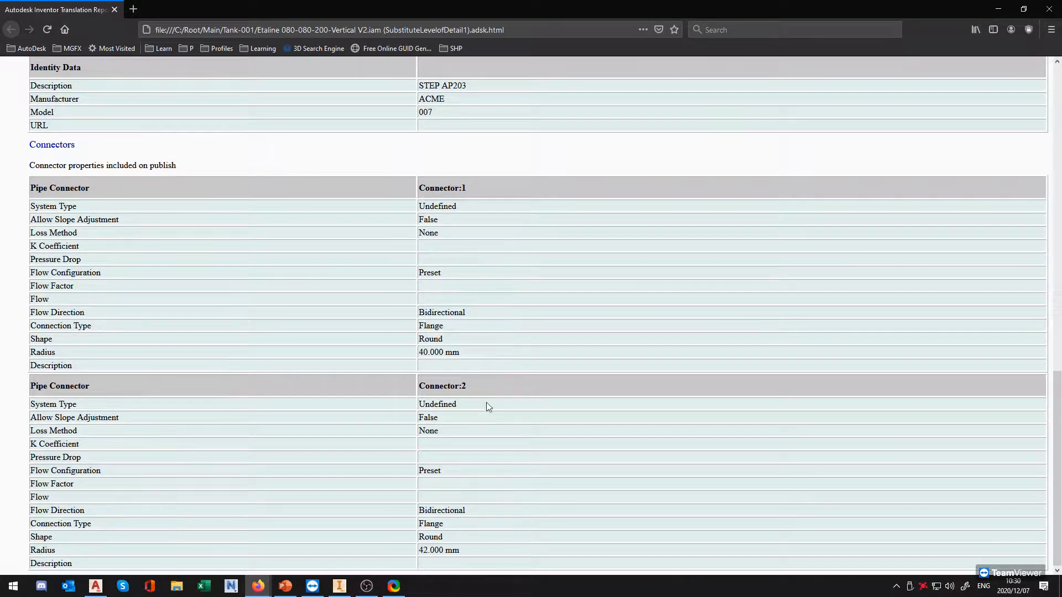
scroll(474, 546, up, 13)
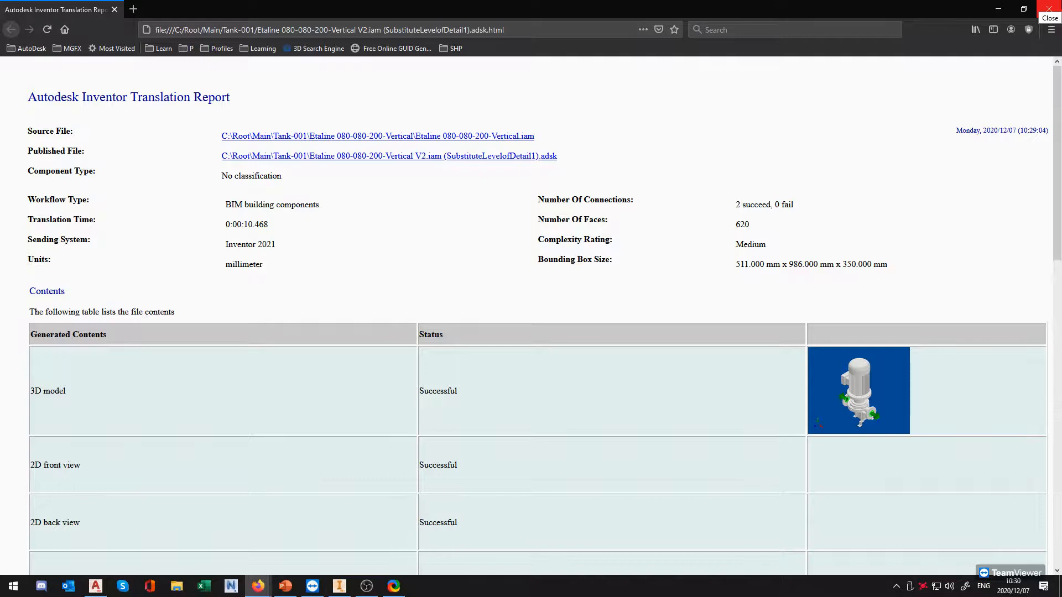
click(1049, 8)
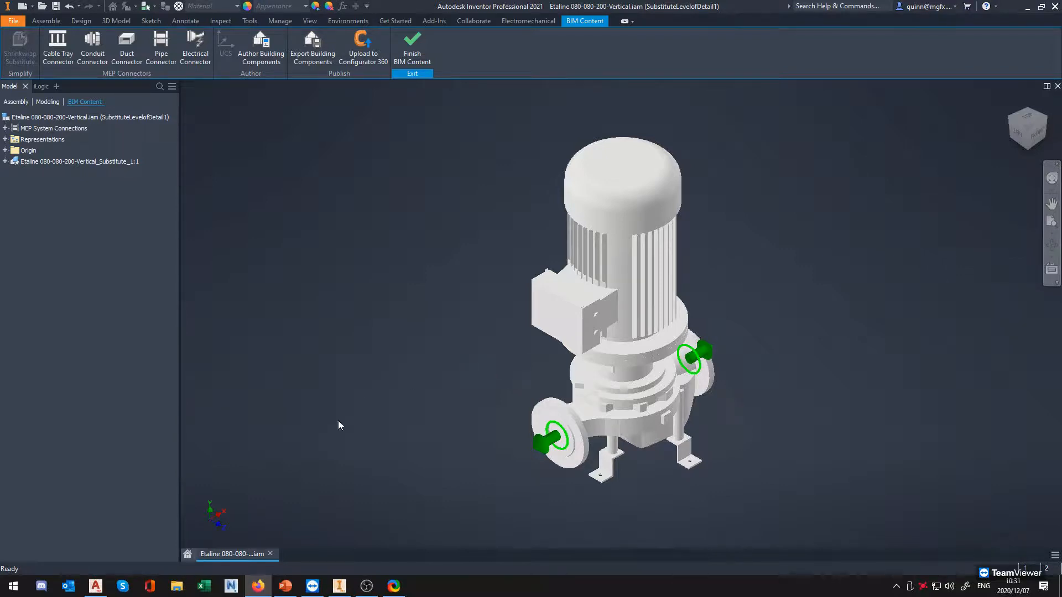
Switch to AutoCAD Plant 3D, activate the 3D Piping workspace for 3D-001.dwg and collapse the MGFX Test project tree
mouse_move(102, 584)
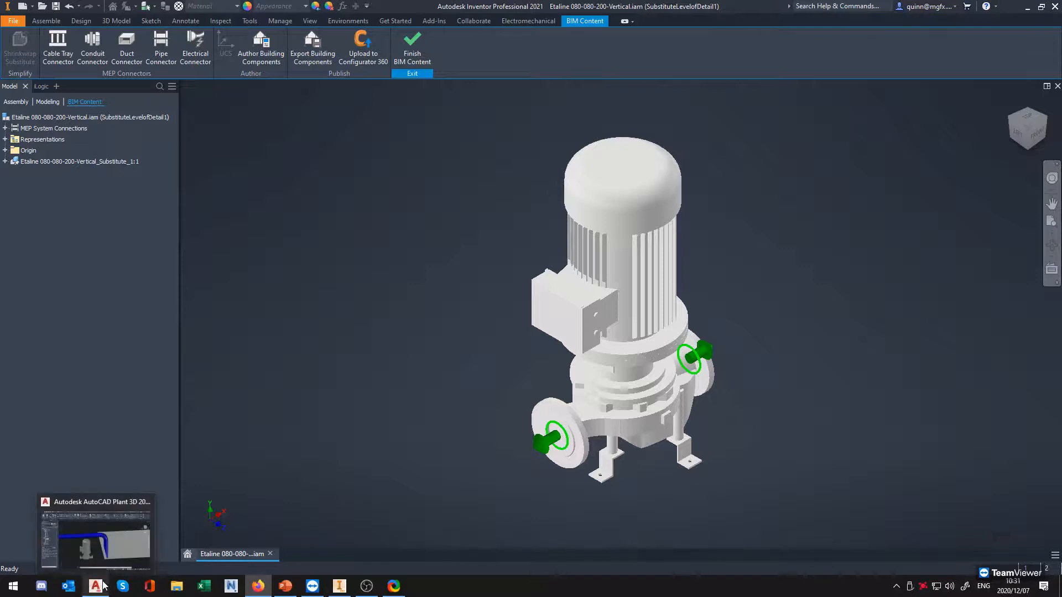
click(108, 545)
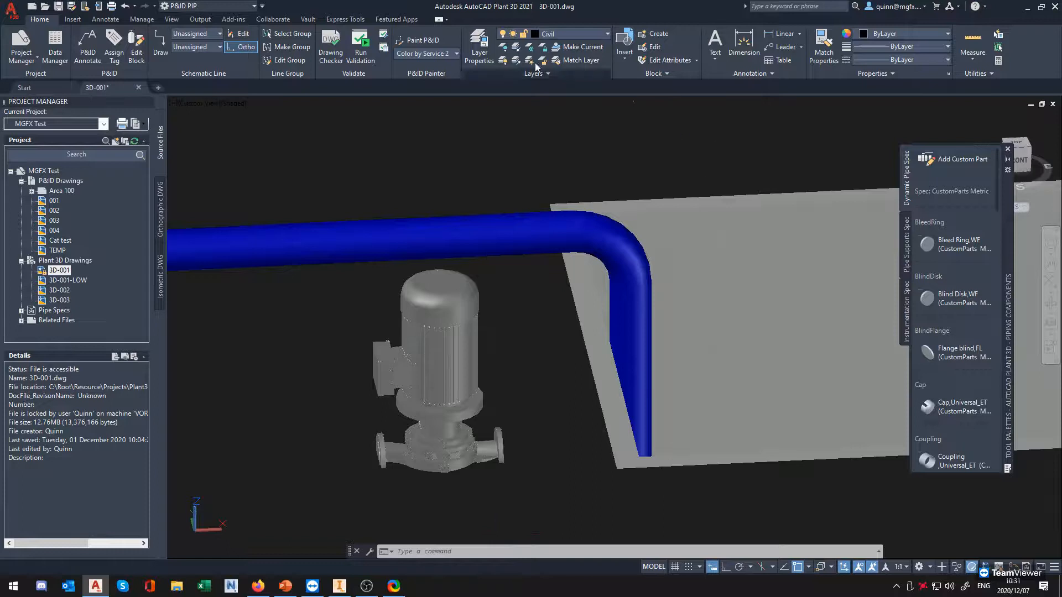
scroll(483, 409, down, 3)
shift+middle_drag(406, 426, 527, 497)
scroll(503, 439, up, 2)
scroll(463, 406, down, 4)
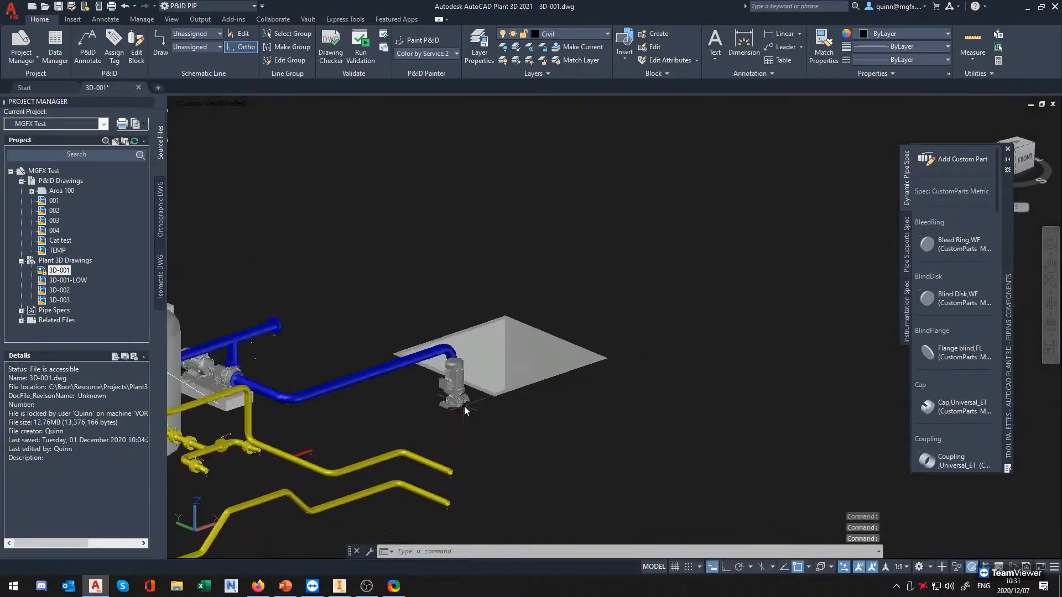
scroll(493, 390, up, 5)
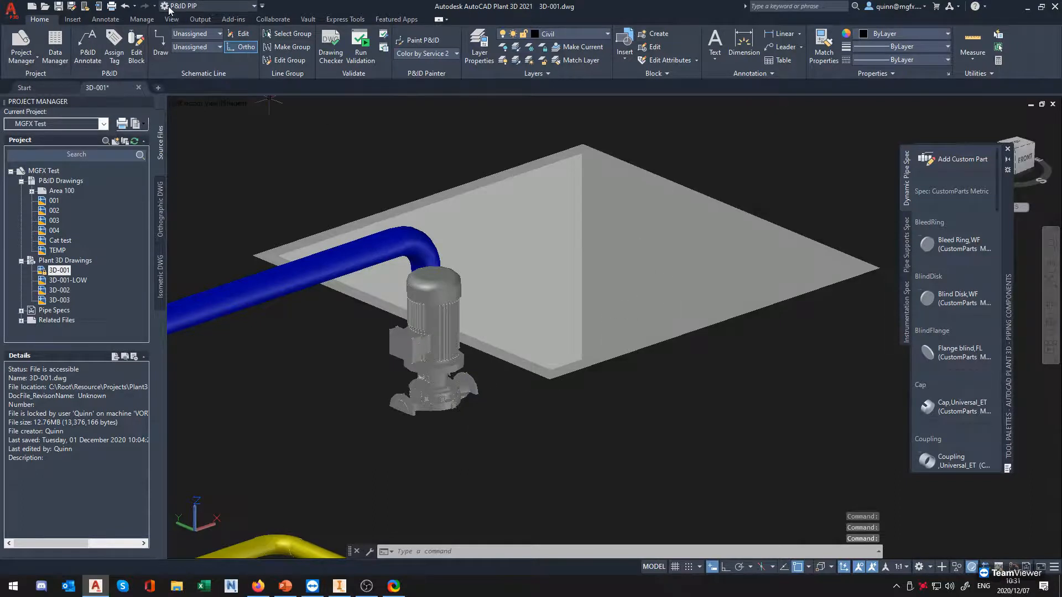
click(204, 6)
click(198, 21)
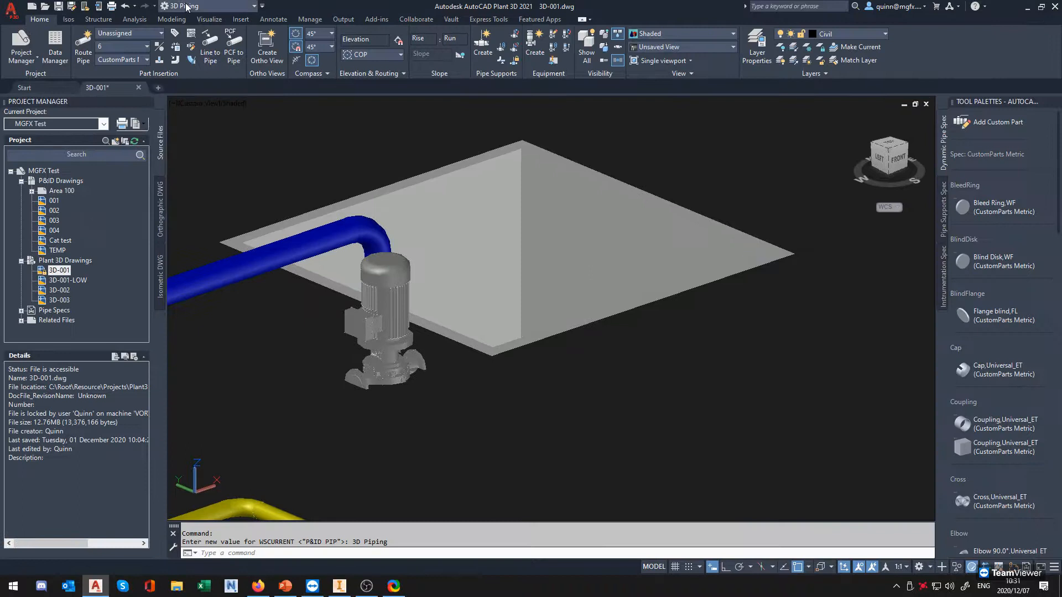
click(11, 171)
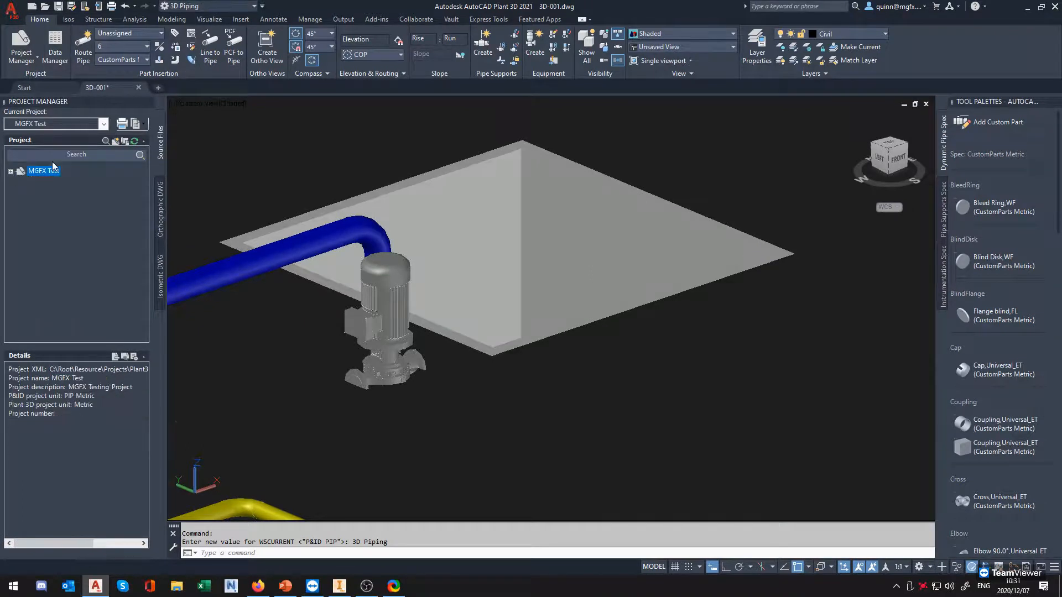
Start converting Inventor equipment, importing "Etaline 080-080-200-Vertical V2.iam (SubstituteLevelofDetail1).adsk" from the Tank-001 folder
click(553, 62)
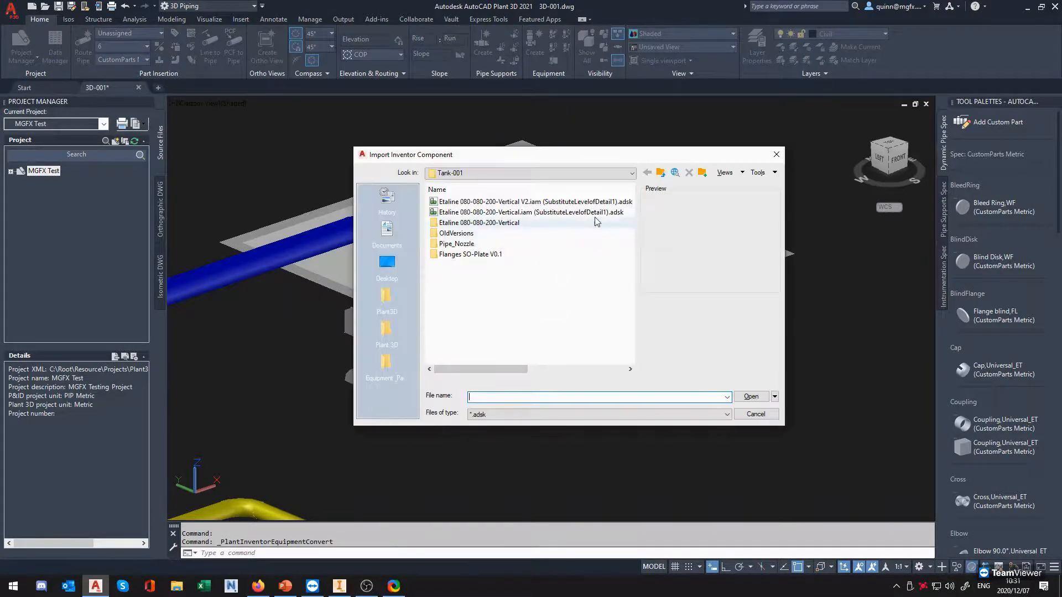
click(549, 202)
click(514, 213)
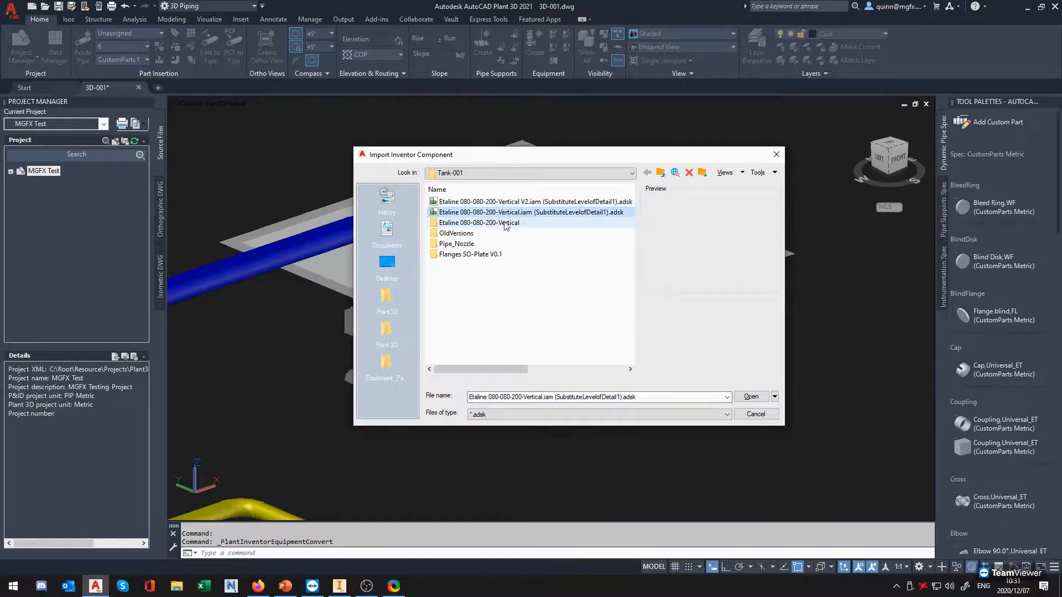
click(510, 203)
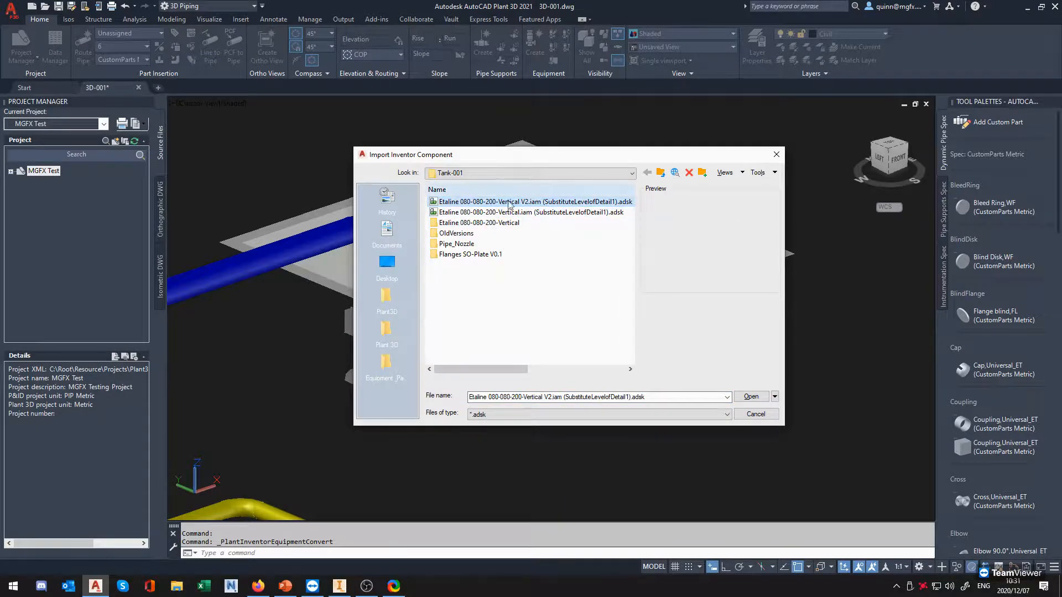
click(750, 396)
Place the imported pump at the grey slab's near corner beside the existing pump, rotated 180 degrees
scroll(594, 350, down, 3)
scroll(575, 359, up, 6)
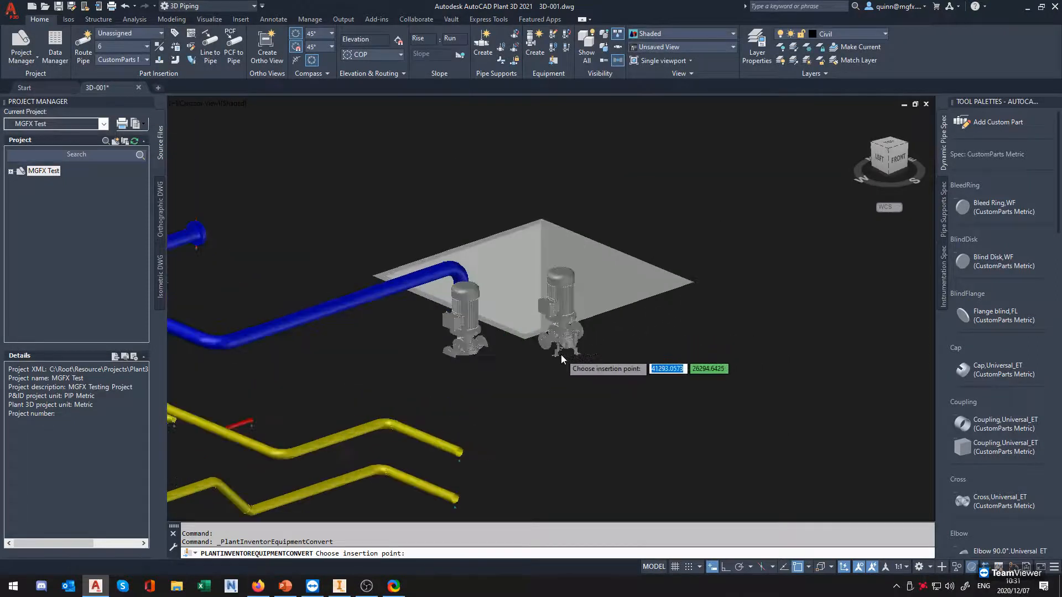
scroll(514, 380, up, 2)
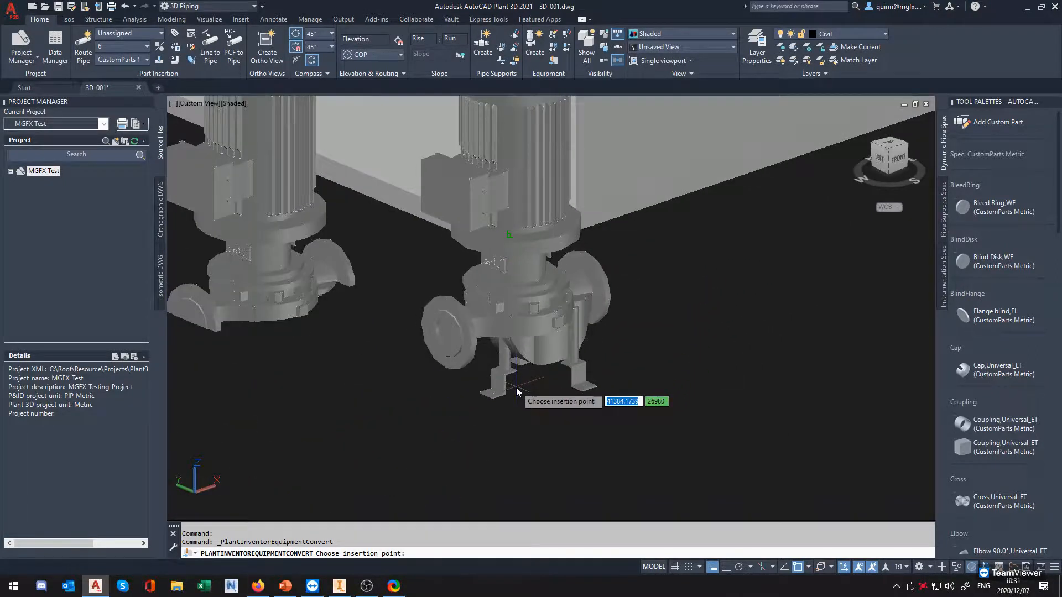
click(515, 385)
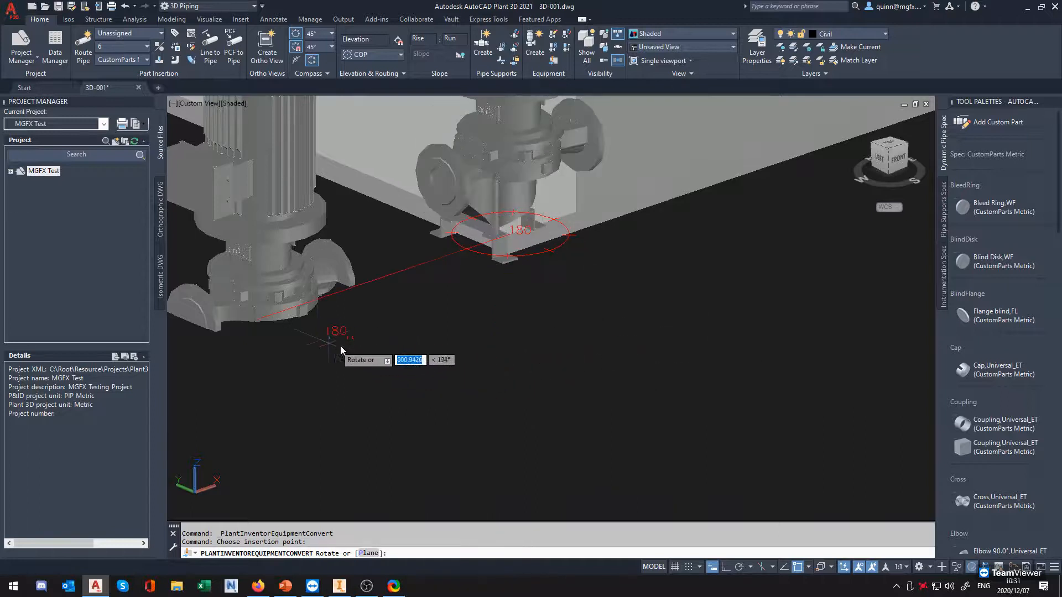
click(331, 353)
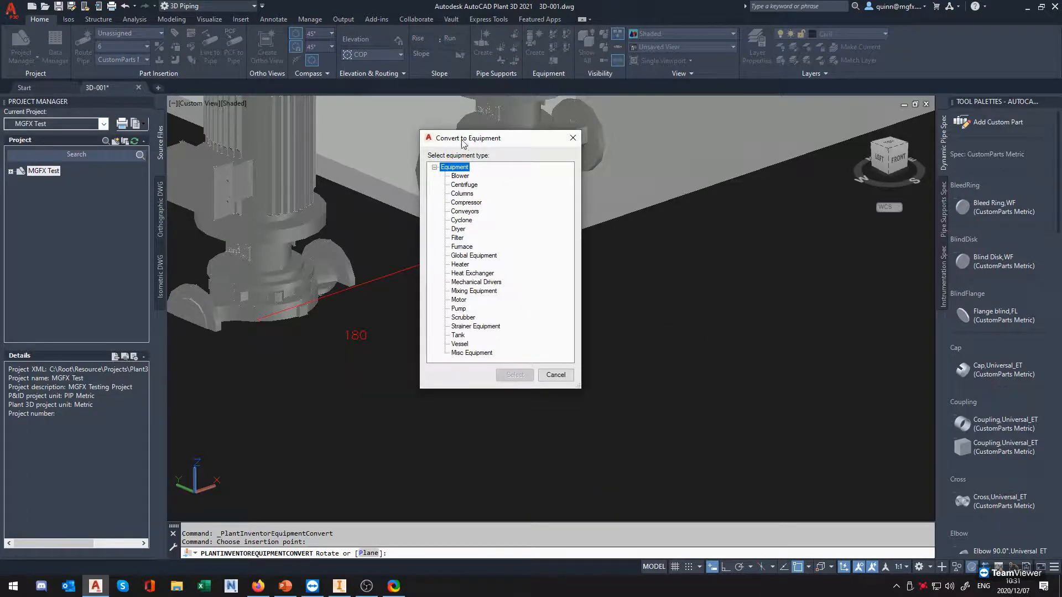
Convert the placed Inventor component to the Pump equipment type
click(458, 310)
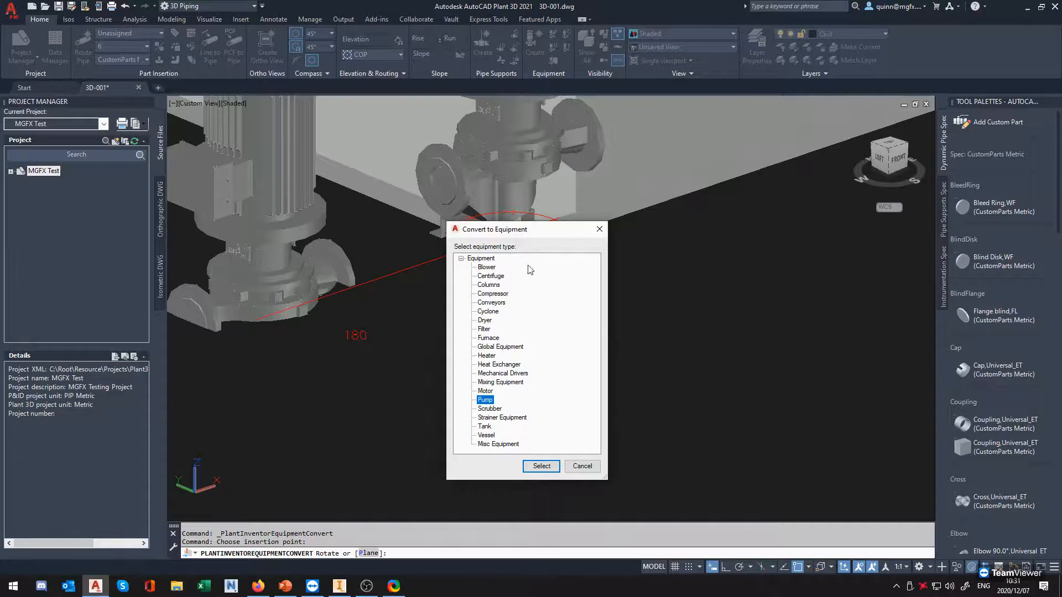
click(488, 400)
click(542, 466)
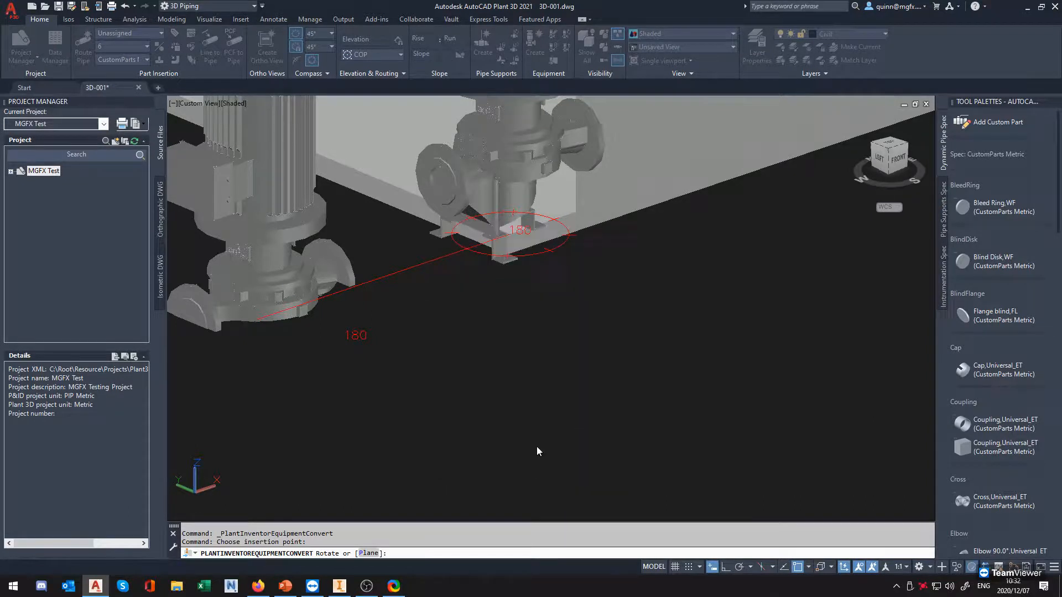
click(508, 300)
Inspect the newly imported pump's base feet, flanges and nozzle grips at the slab corner
scroll(500, 310, down, 3)
shift+middle_drag(550, 293, 379, 275)
shift+middle_drag(511, 315, 486, 295)
middle_drag(372, 354, 427, 293)
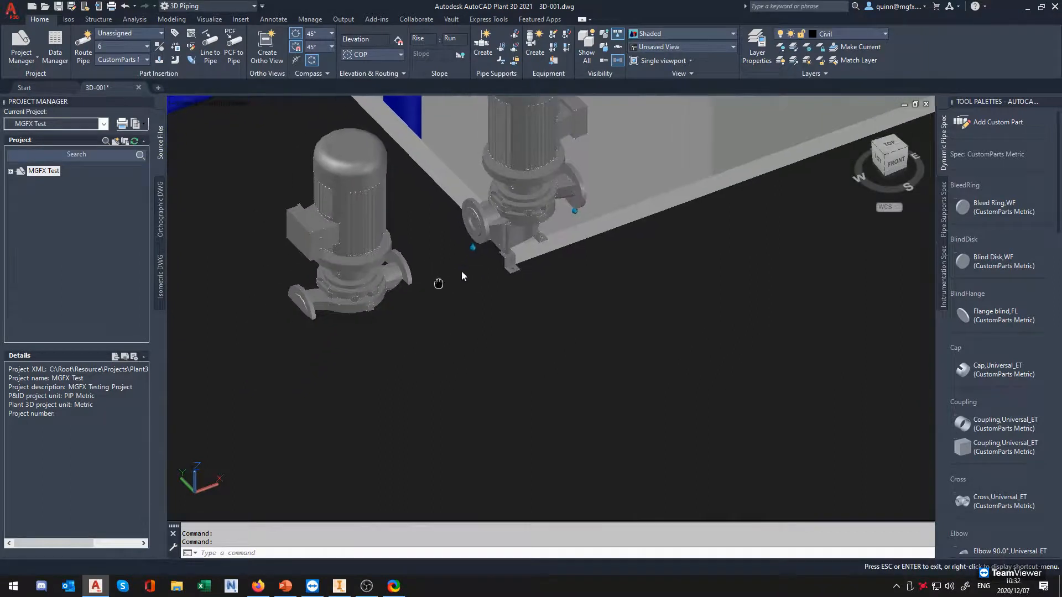
click(509, 228)
middle_drag(534, 231, 550, 309)
scroll(531, 293, up, 3)
scroll(565, 317, up, 2)
scroll(565, 316, down, 1)
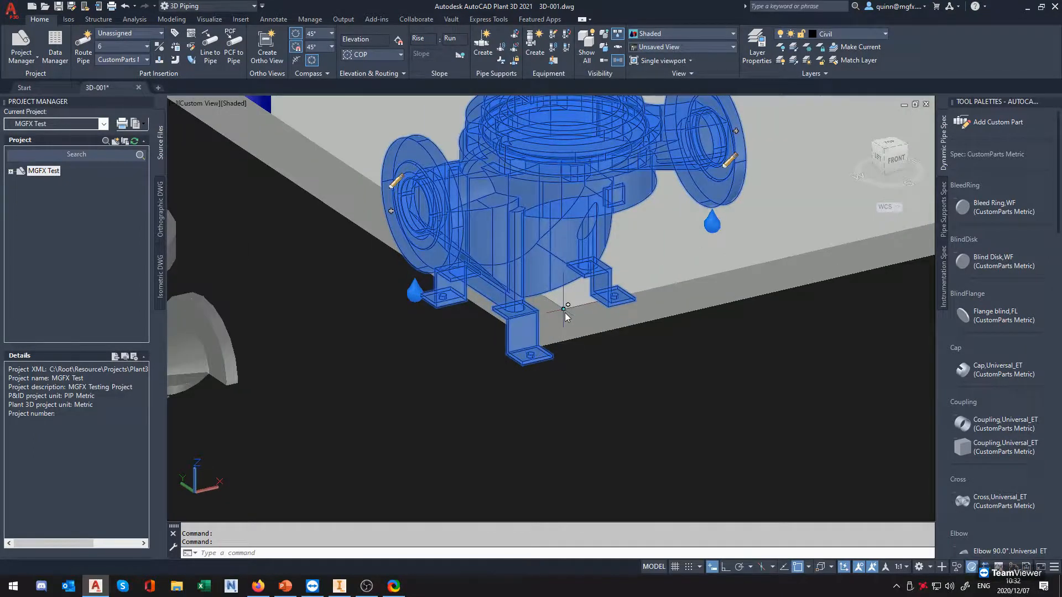
scroll(531, 310, down, 4)
key(Escape)
Move the previously existing vertical pump away from the blue pipe to open space in front of the slab
click(465, 346)
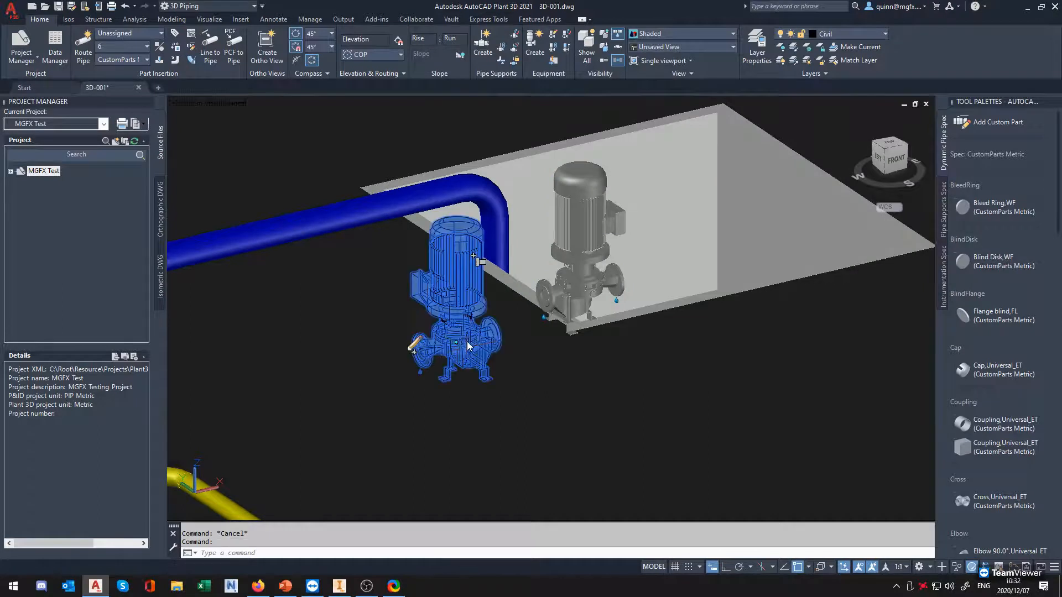
click(456, 343)
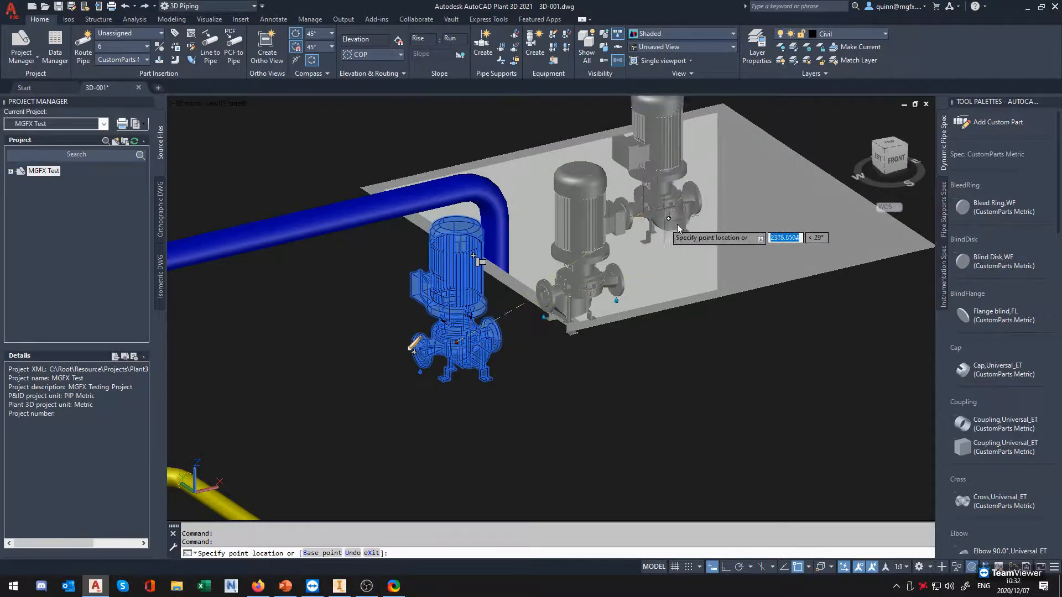
click(710, 437)
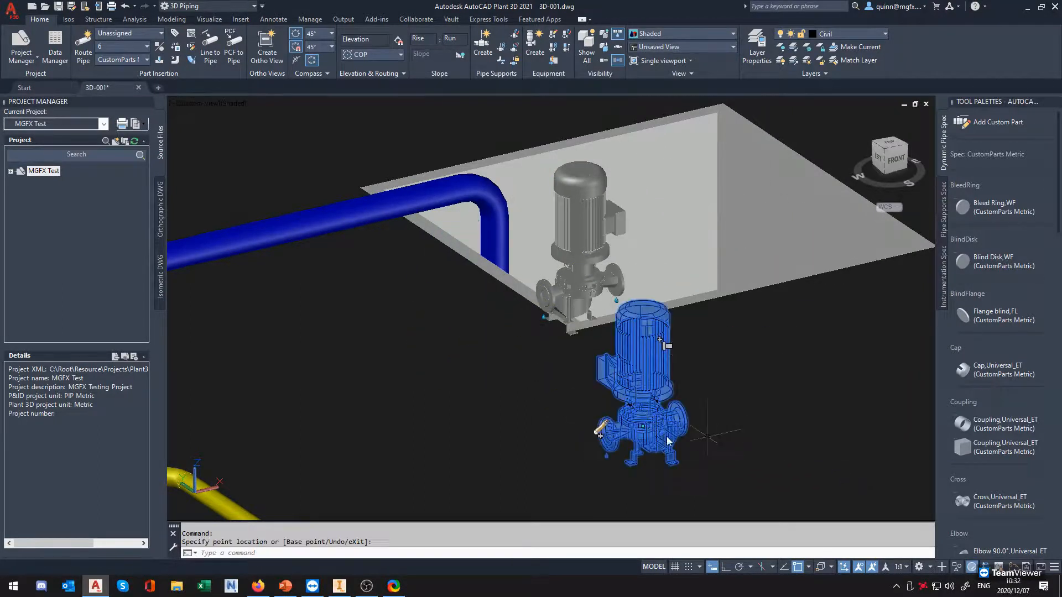
scroll(662, 443, up, 3)
key(Escape)
click(582, 398)
click(579, 439)
click(710, 387)
key(Escape)
Move the newly imported pump off the slab into open space beside the older pump
middle_drag(531, 248, 581, 387)
click(500, 326)
click(505, 374)
click(355, 264)
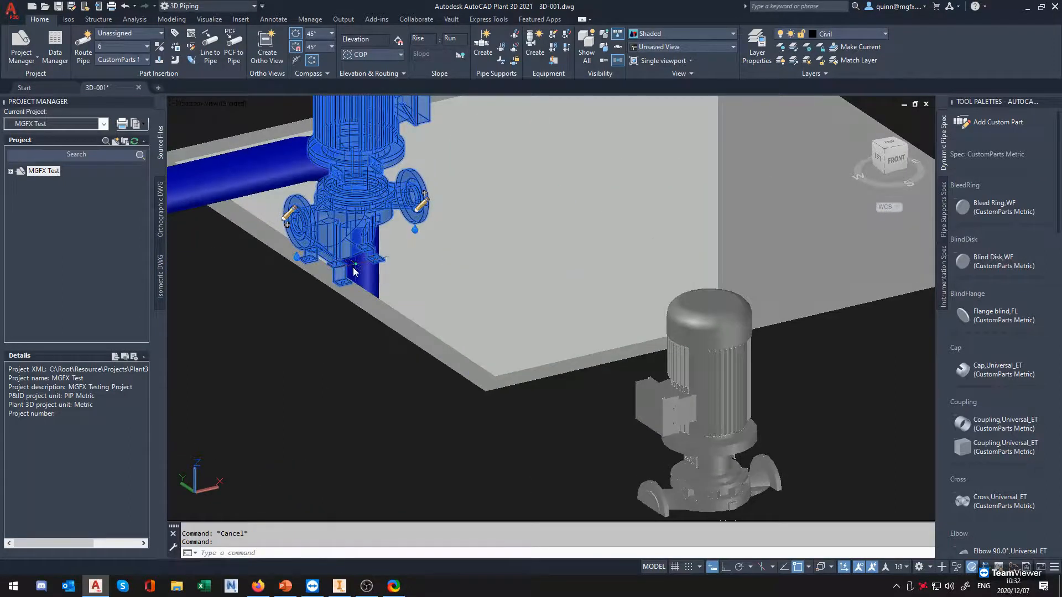
click(473, 480)
Examine the newly imported pump's base feet and flanges in its new location beside the older pump
middle_drag(537, 470, 551, 319)
shift+middle_drag(505, 386, 491, 408)
middle_drag(510, 356, 550, 408)
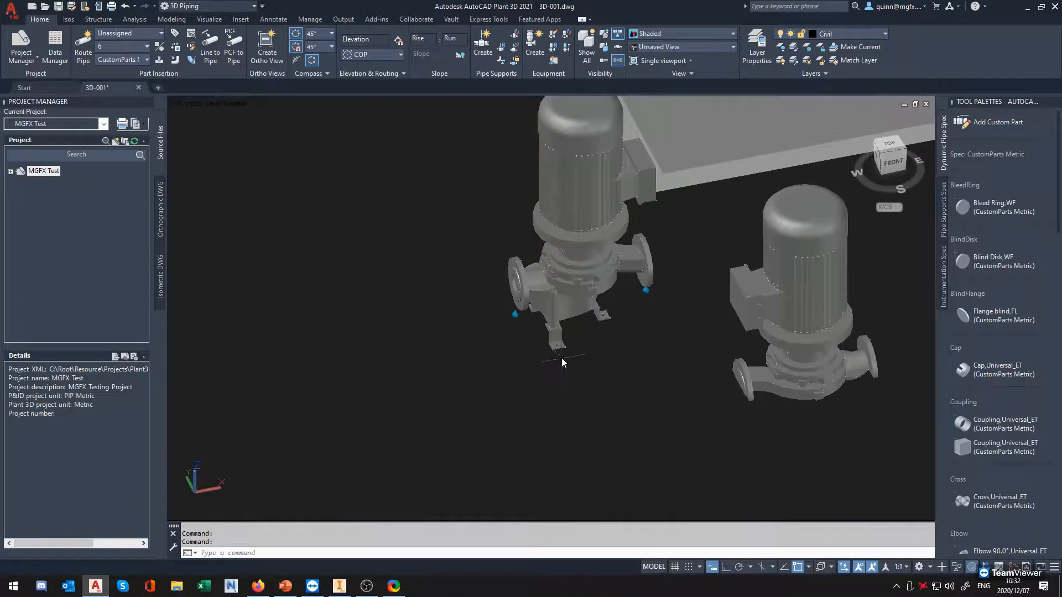
scroll(562, 357, up, 2)
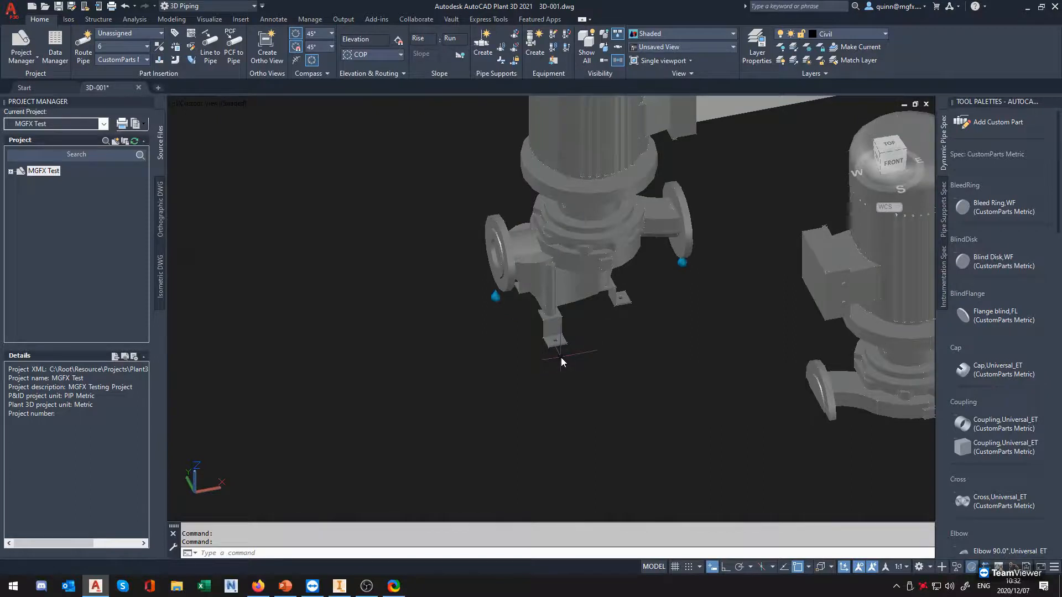
middle_drag(558, 208, 546, 305)
shift+middle_drag(539, 382, 606, 369)
middle_drag(541, 410, 591, 381)
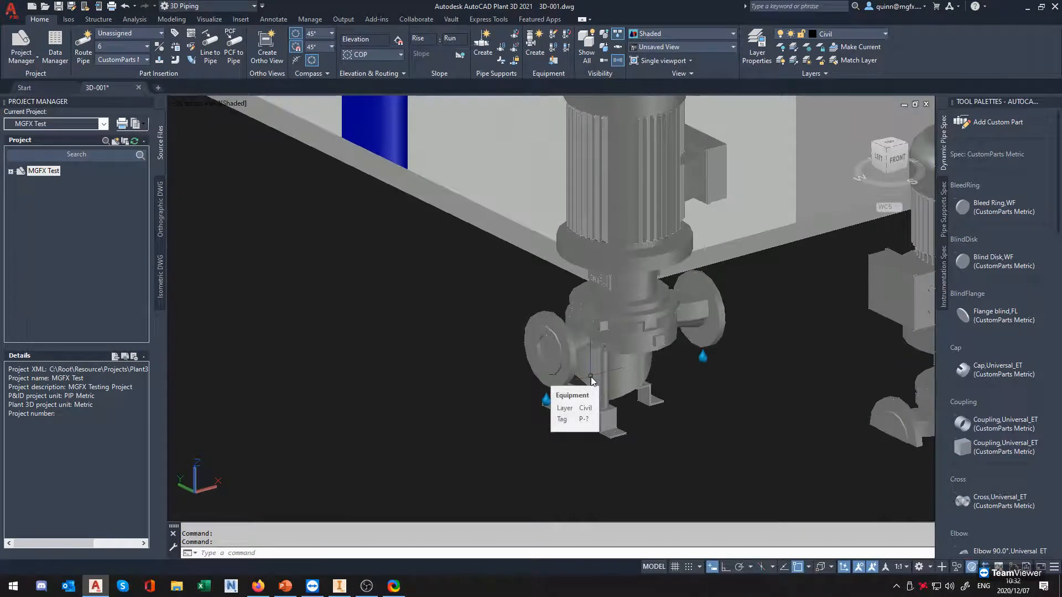
Set the new pump's nozzle N-2 to pressure class 10 and select the flanged 80 ND, C, 10, DIN 2632 nozzle
click(559, 360)
middle_drag(637, 272, 615, 305)
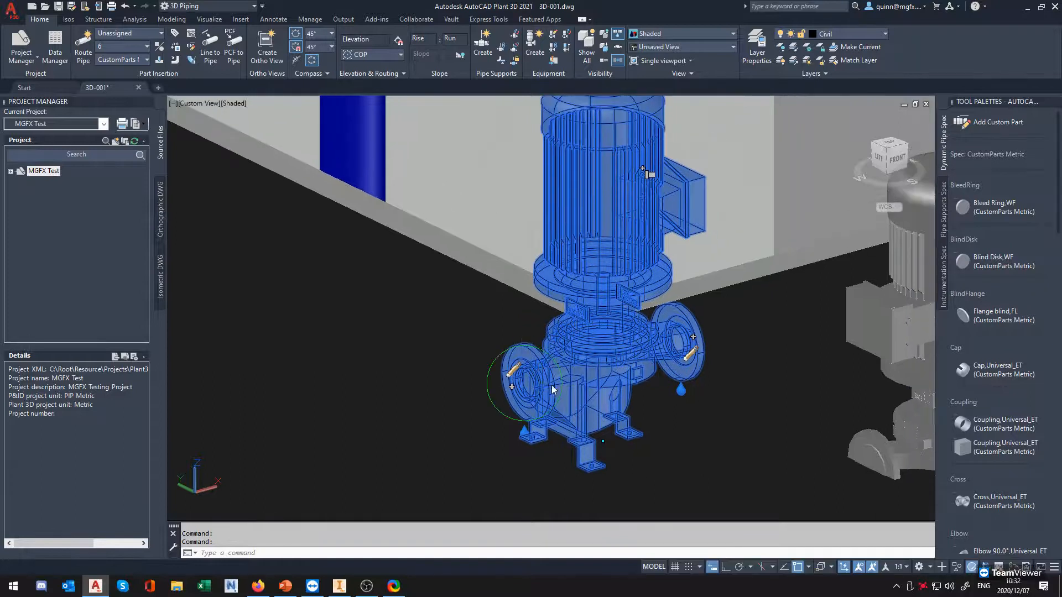
click(514, 375)
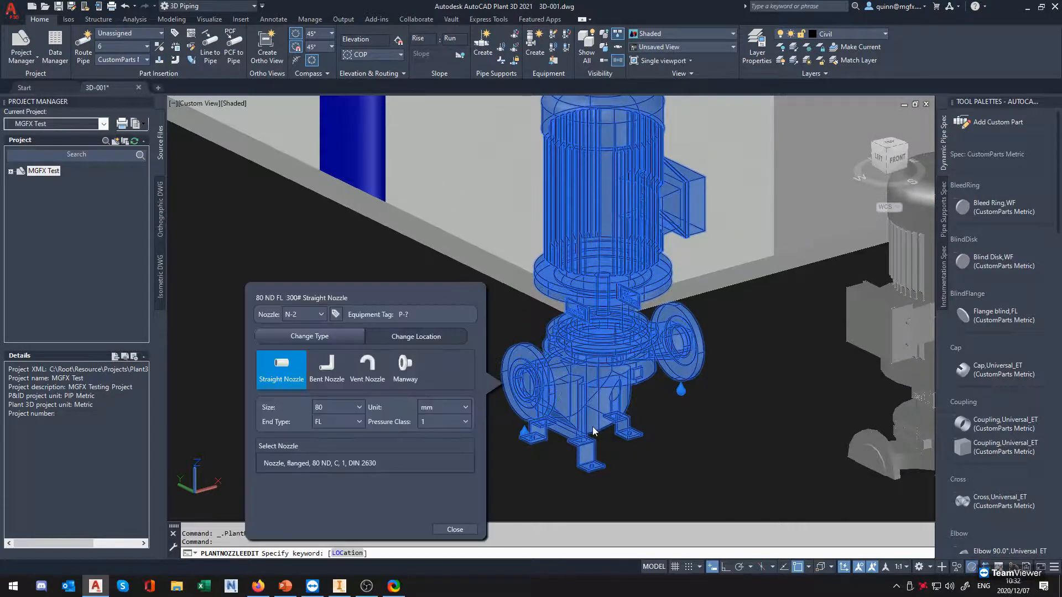
click(317, 410)
key(ctrl)
key(ctrl)
key(ctrl)
click(464, 422)
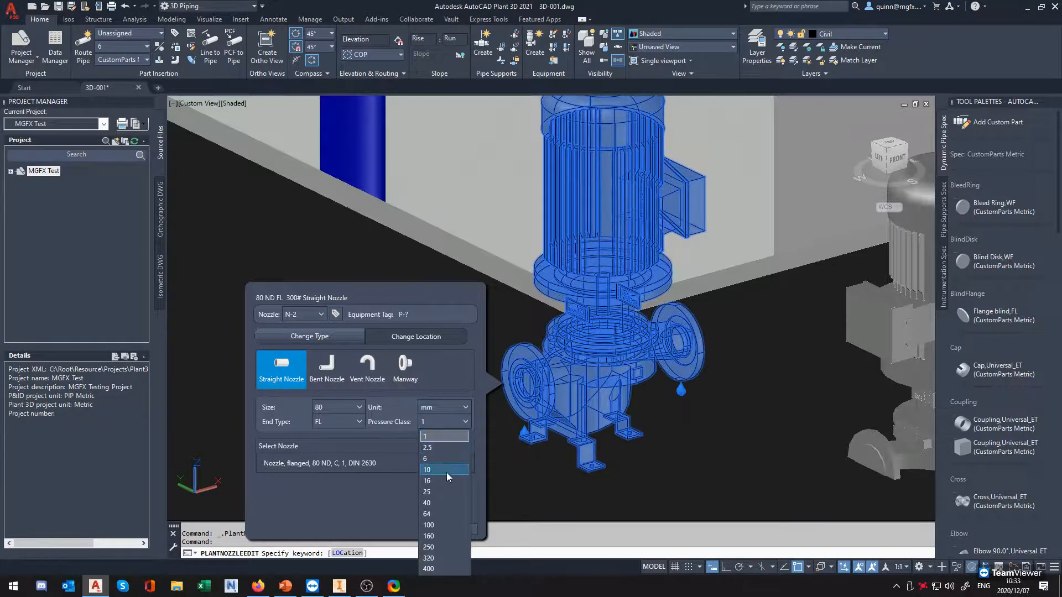
click(447, 472)
click(384, 463)
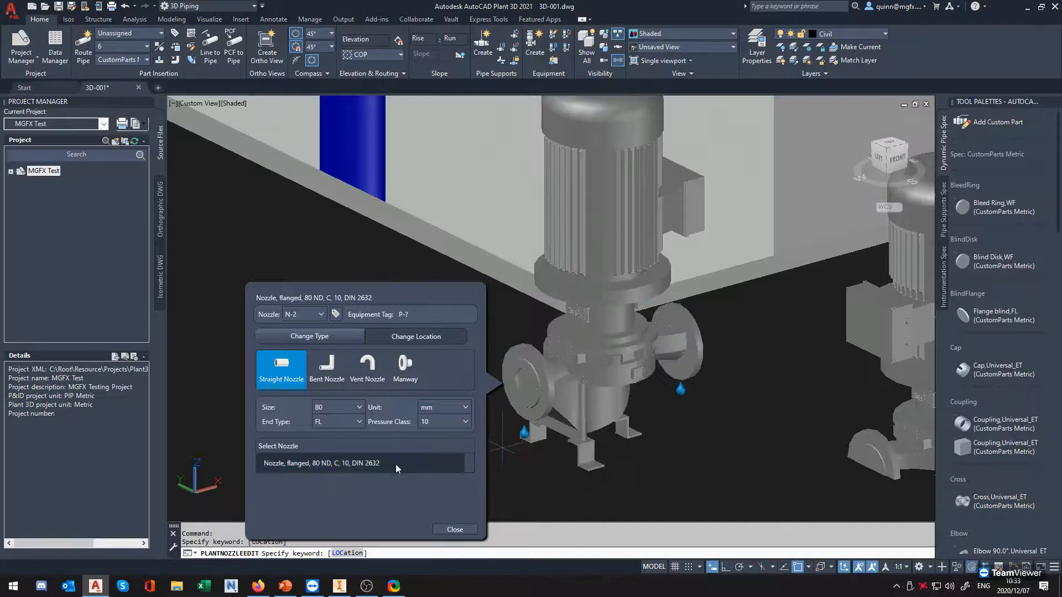
Review the available pipe specs and close the nozzle N-2 settings
scroll(497, 226, up, 3)
click(146, 46)
click(145, 48)
click(142, 60)
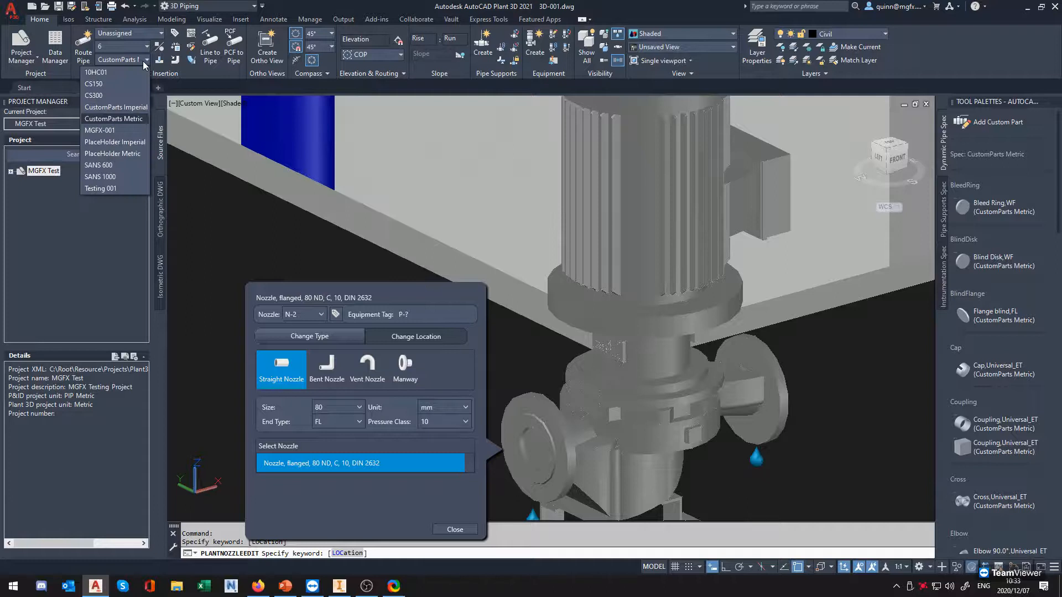
click(137, 61)
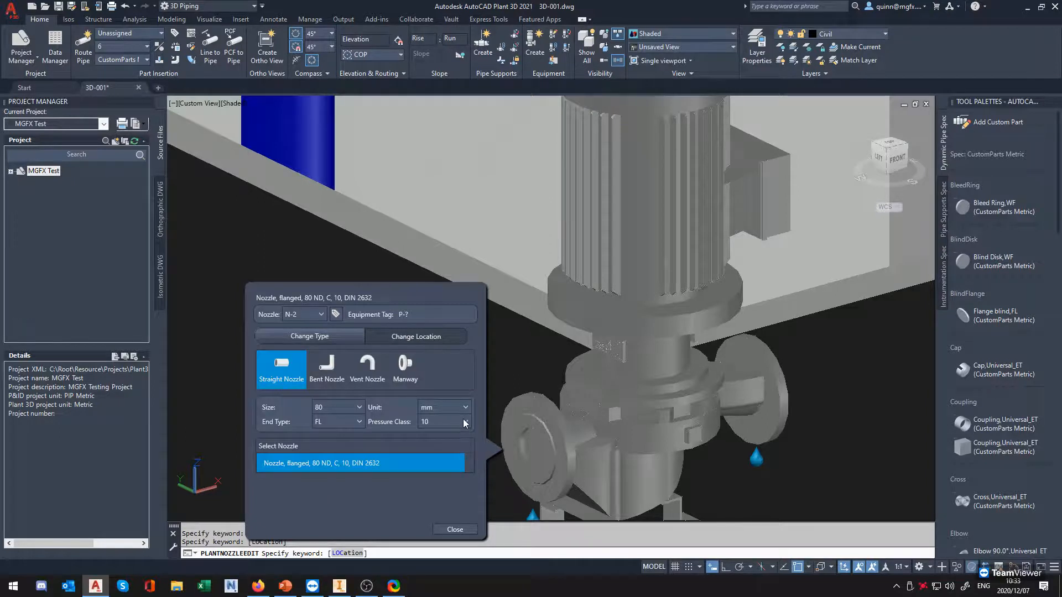
click(455, 530)
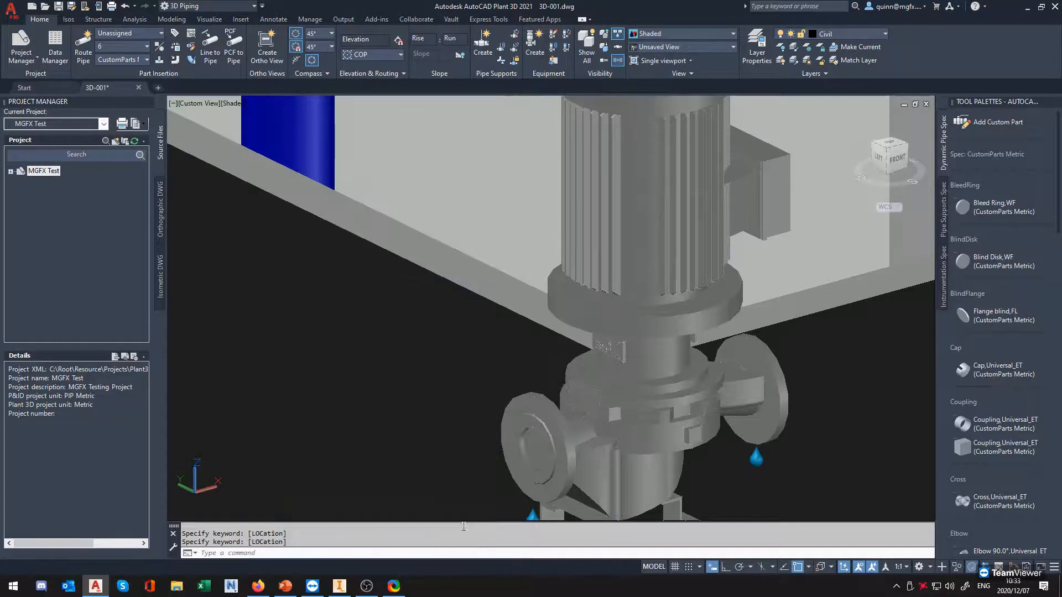
Give the new pump's opposite nozzle the same pressure class and flanged nozzle type as N-2
scroll(602, 385, down, 2)
click(601, 384)
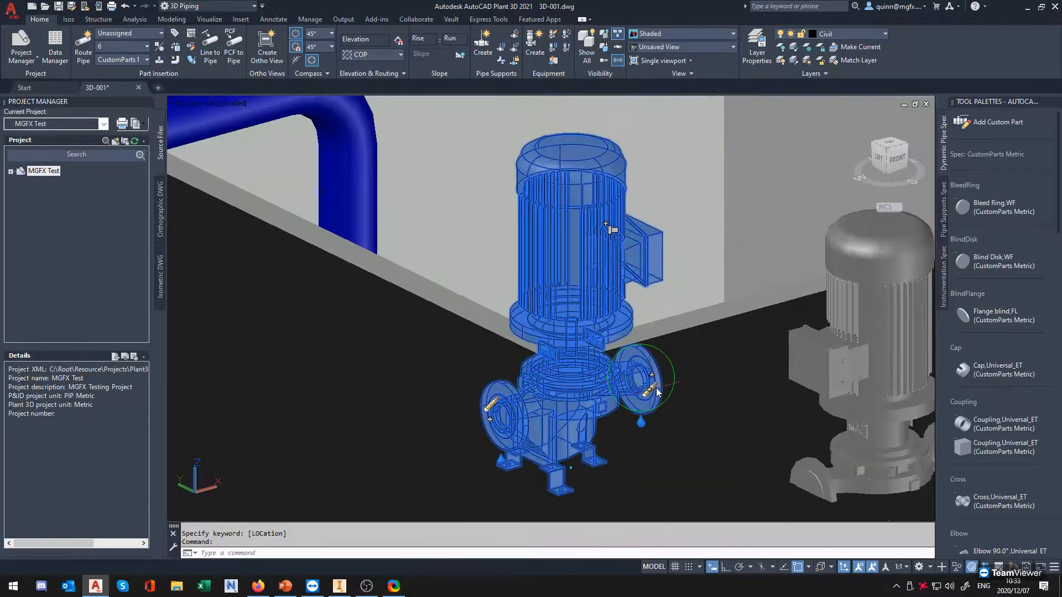
click(655, 381)
click(871, 415)
click(885, 472)
click(851, 461)
click(884, 523)
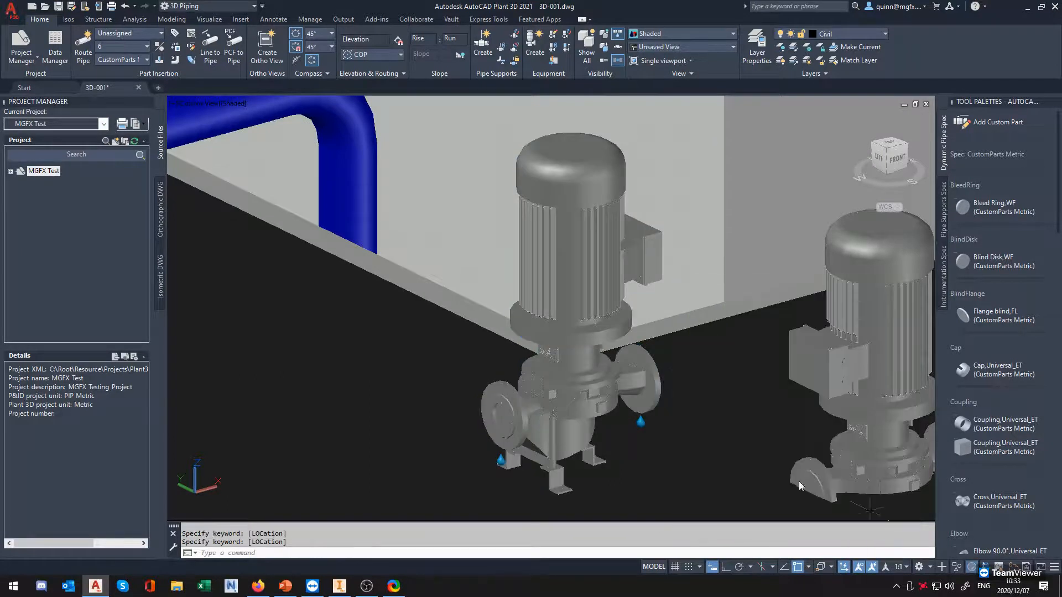
Try to route a pipe from nozzle N-2 of the new pump using the CustomParts Metric spec
scroll(576, 406, up, 3)
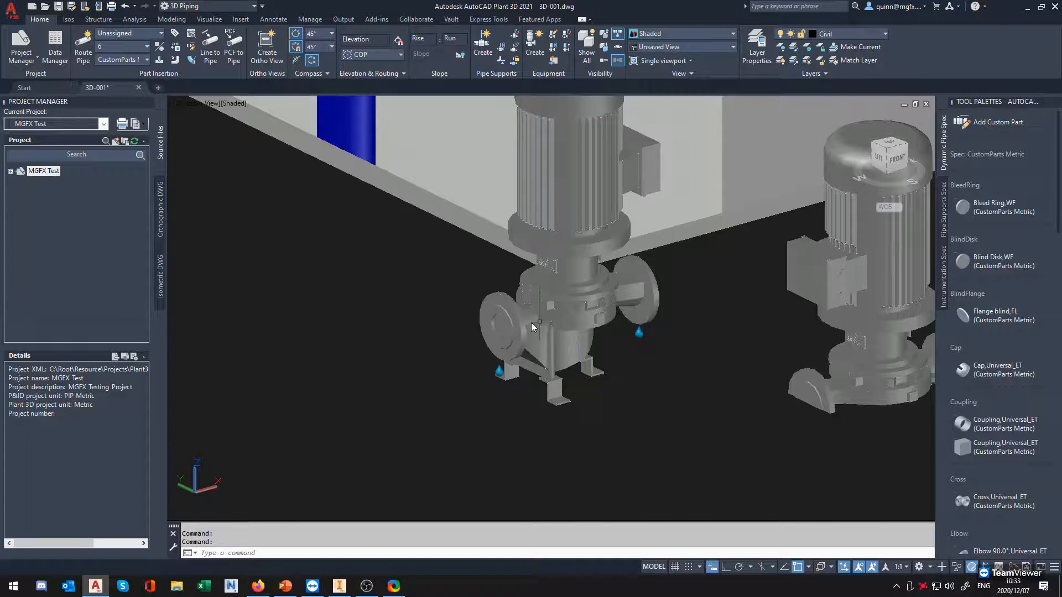
scroll(531, 324, up, 2)
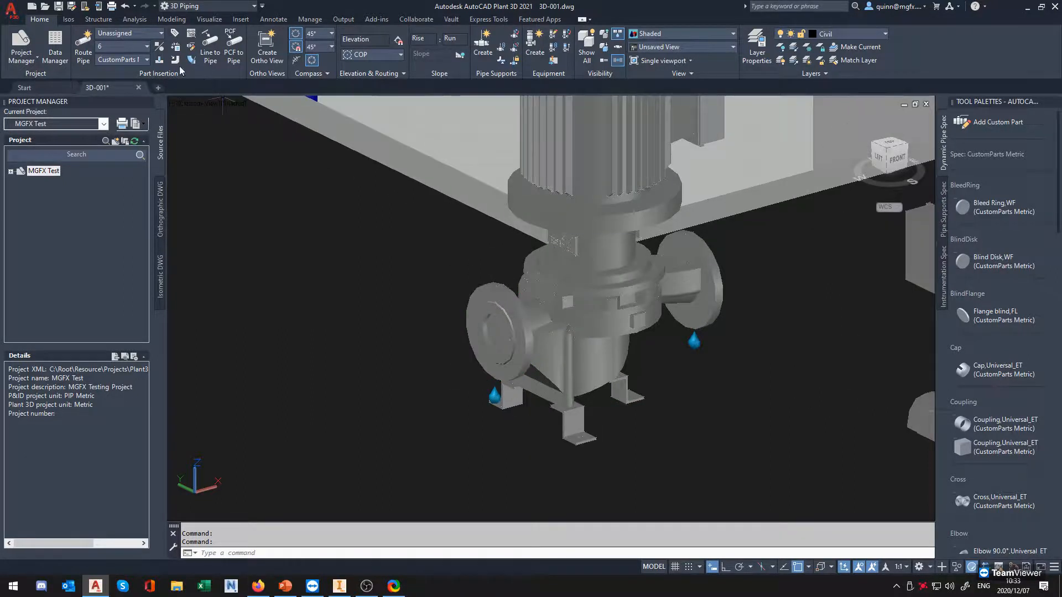
click(467, 336)
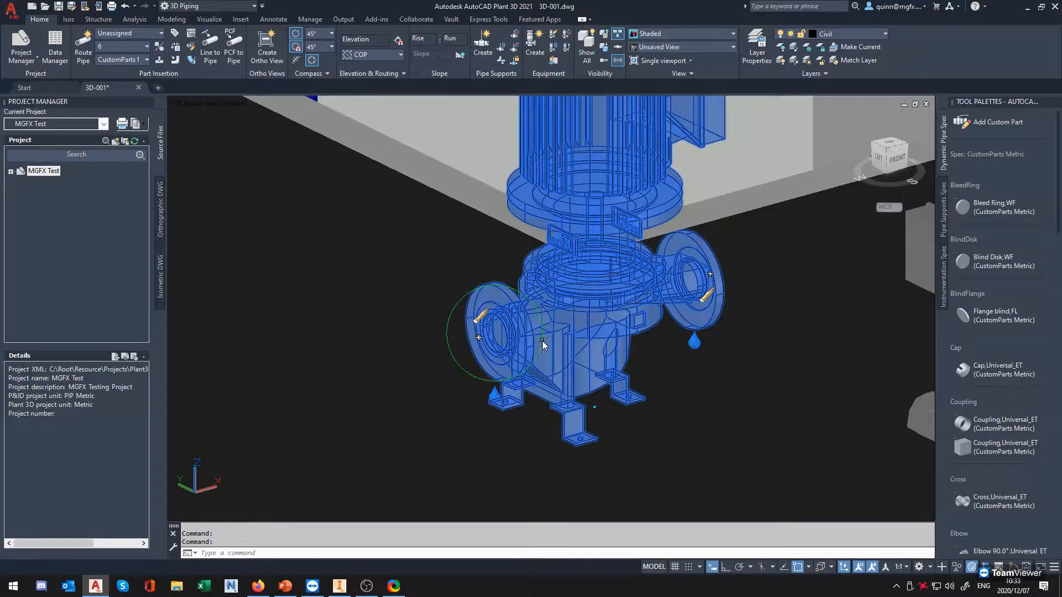
click(479, 339)
click(626, 353)
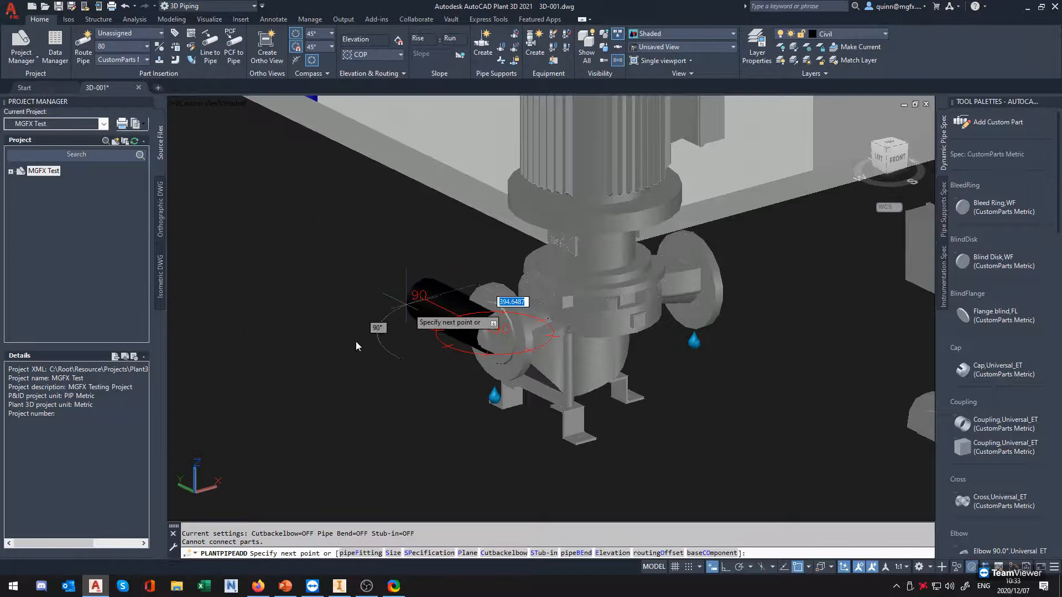
key(Escape)
Switch the pipe spec to 10HC01 and route a short straight size 80 pipe outward from nozzle N-2
click(132, 61)
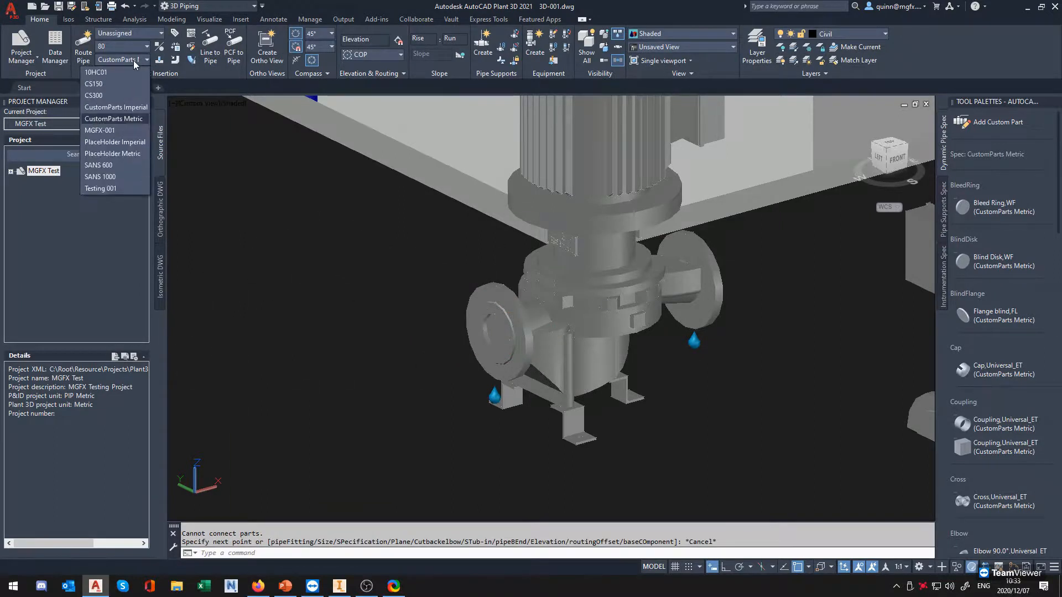
click(120, 69)
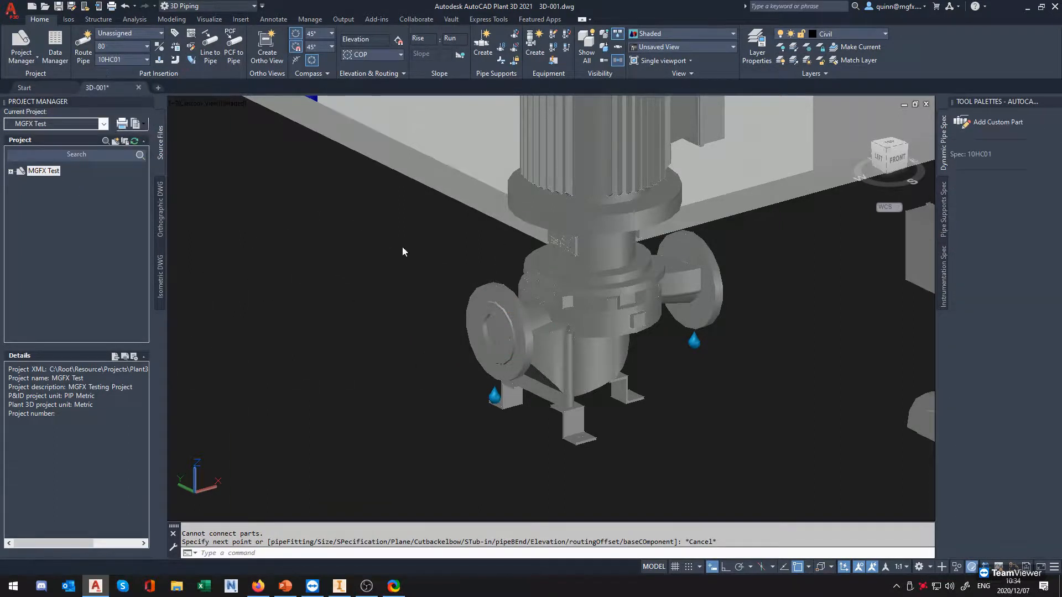
click(496, 348)
click(478, 338)
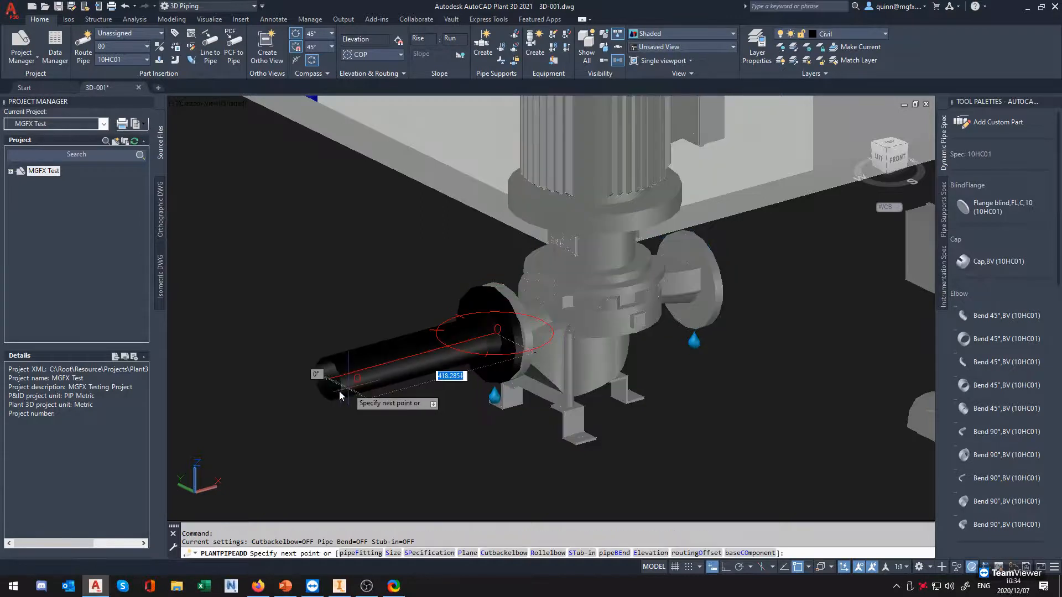
key(Escape)
Route a U-shaped size 80 pipe from the pump's opposite nozzle, turning 90° towards the slab and then back behind the motor
shift+middle_drag(615, 373, 726, 389)
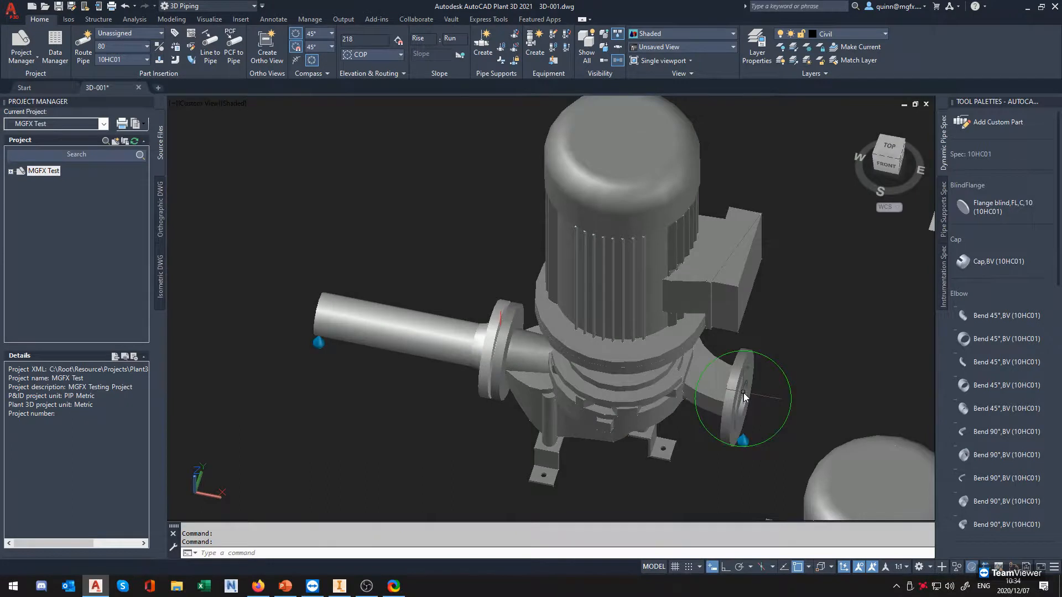
click(743, 392)
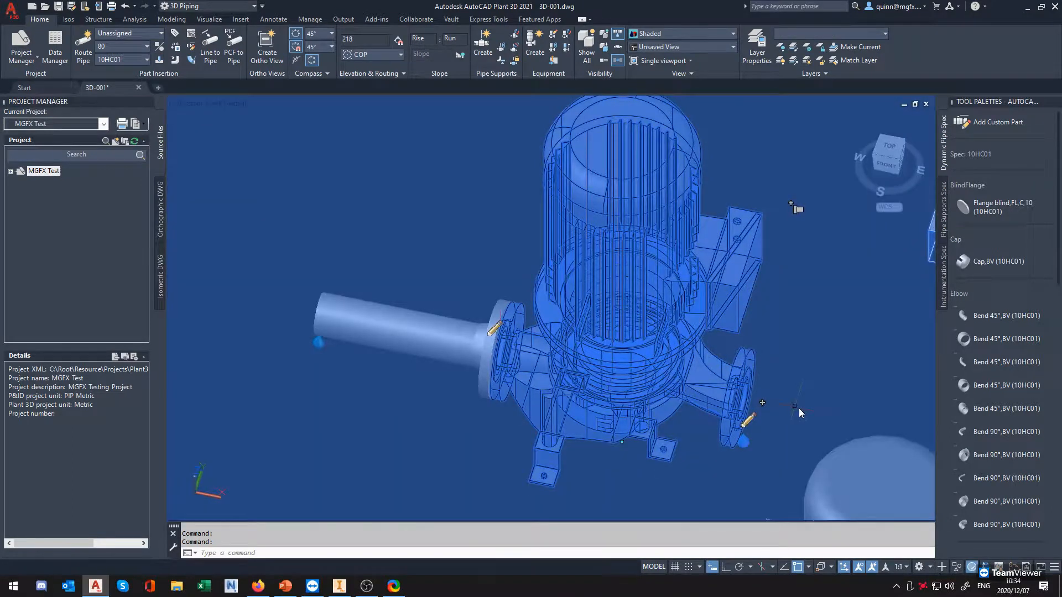
click(762, 404)
shift+middle_drag(881, 400, 774, 387)
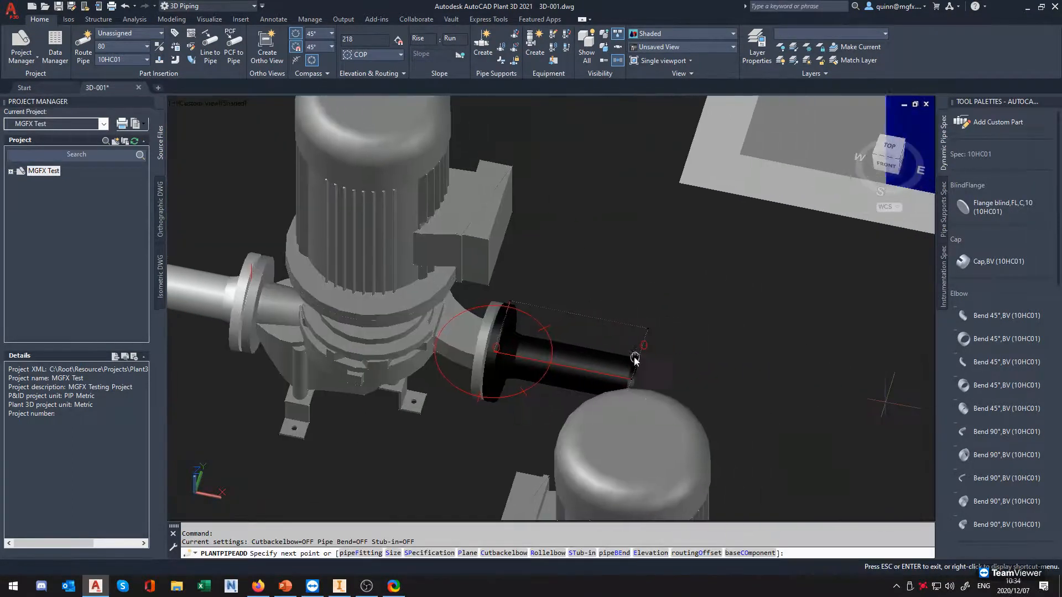
click(744, 397)
shift+middle_drag(811, 204, 803, 332)
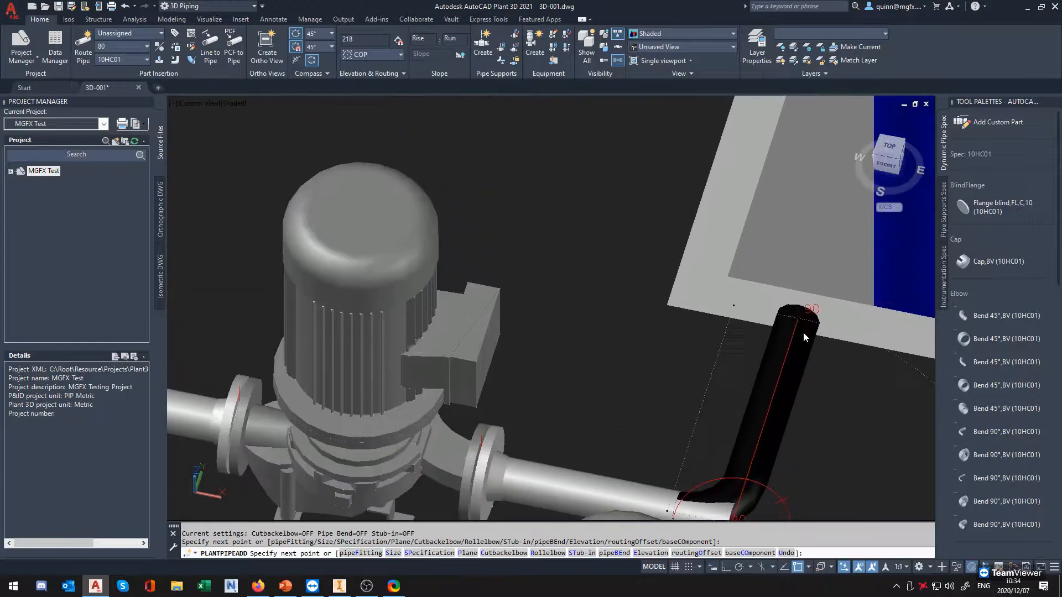
click(802, 330)
click(543, 257)
key(Return)
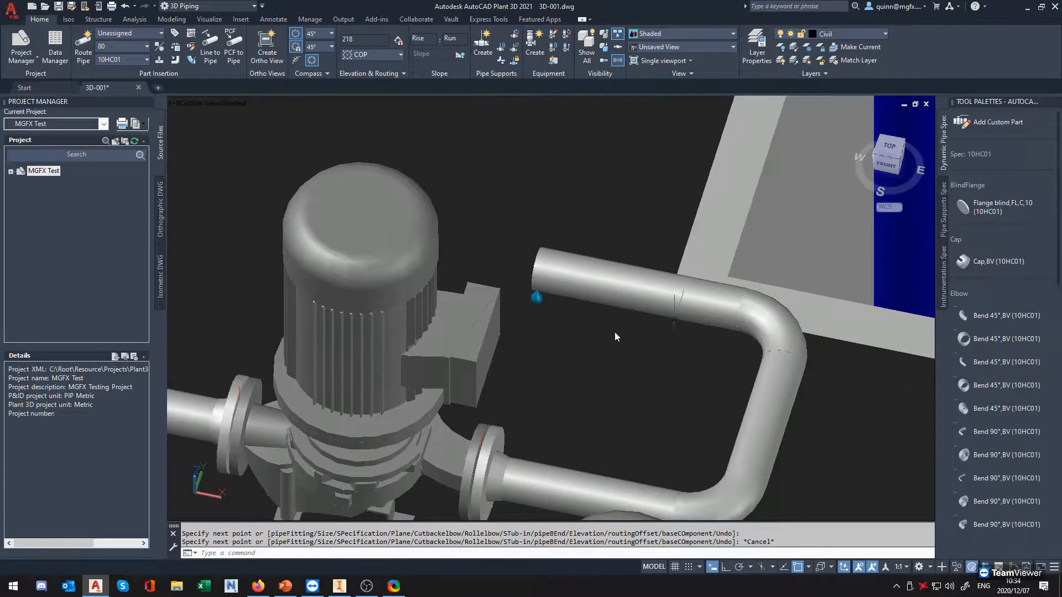
Examine the new pump's flanged pipe connections and the bolt holes in its base feet
shift+middle_drag(615, 331, 566, 333)
middle_drag(739, 406, 552, 434)
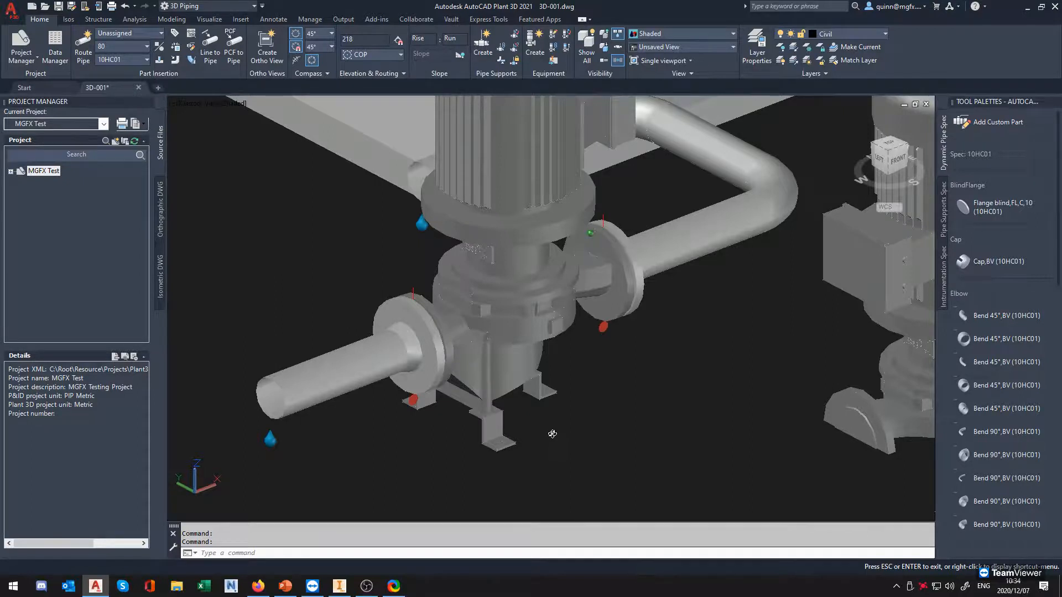
shift+middle_drag(553, 434, 439, 456)
scroll(444, 407, up, 2)
scroll(429, 426, up, 3)
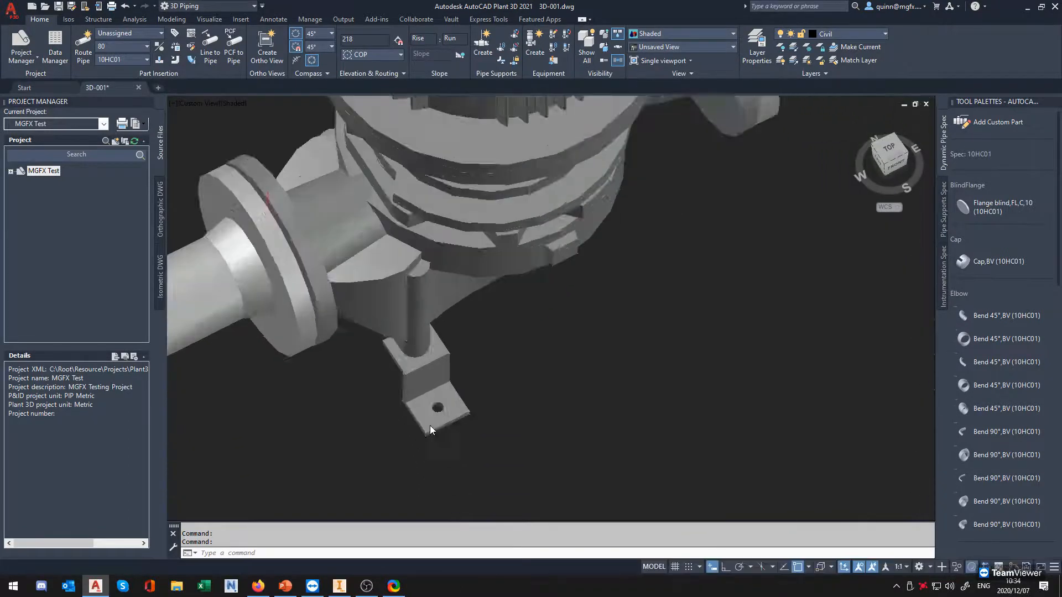
scroll(437, 404, down, 4)
shift+middle_drag(437, 404, 547, 359)
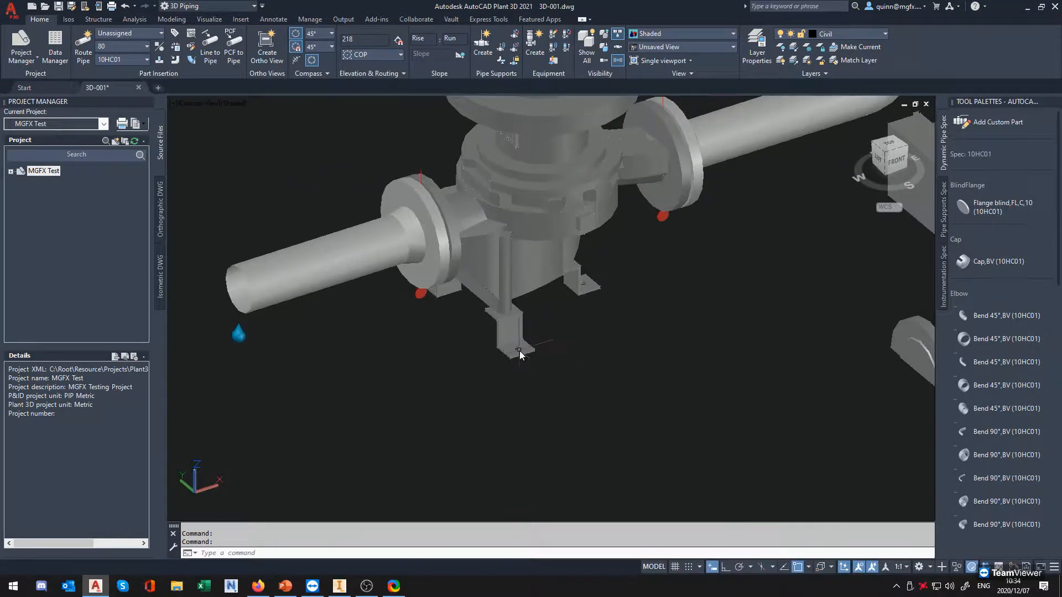
scroll(522, 350, up, 3)
shift+middle_drag(520, 354, 496, 362)
scroll(495, 362, down, 5)
scroll(530, 364, up, 2)
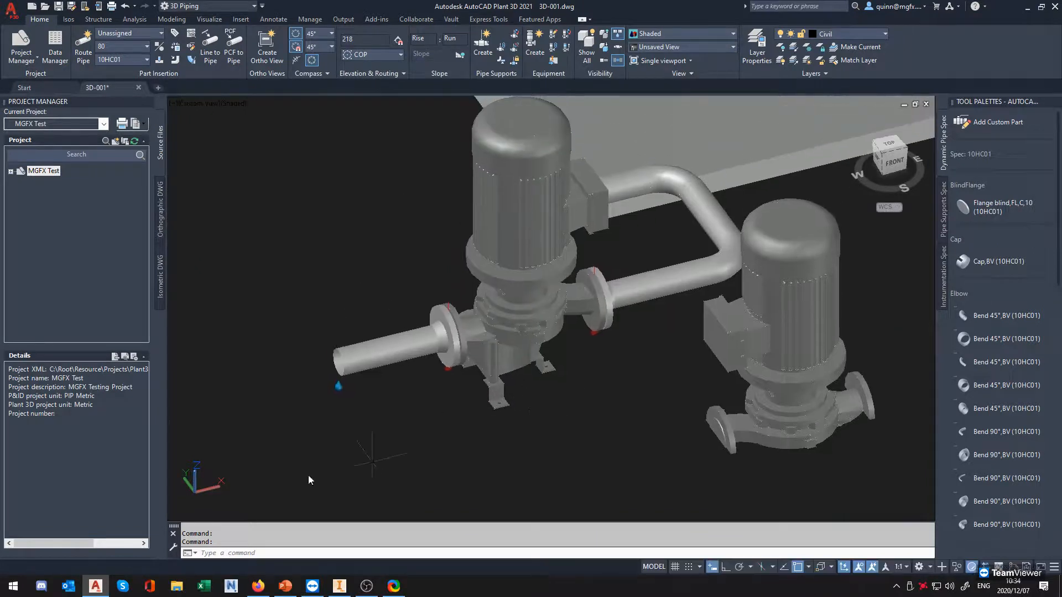
key(alt+Tab)
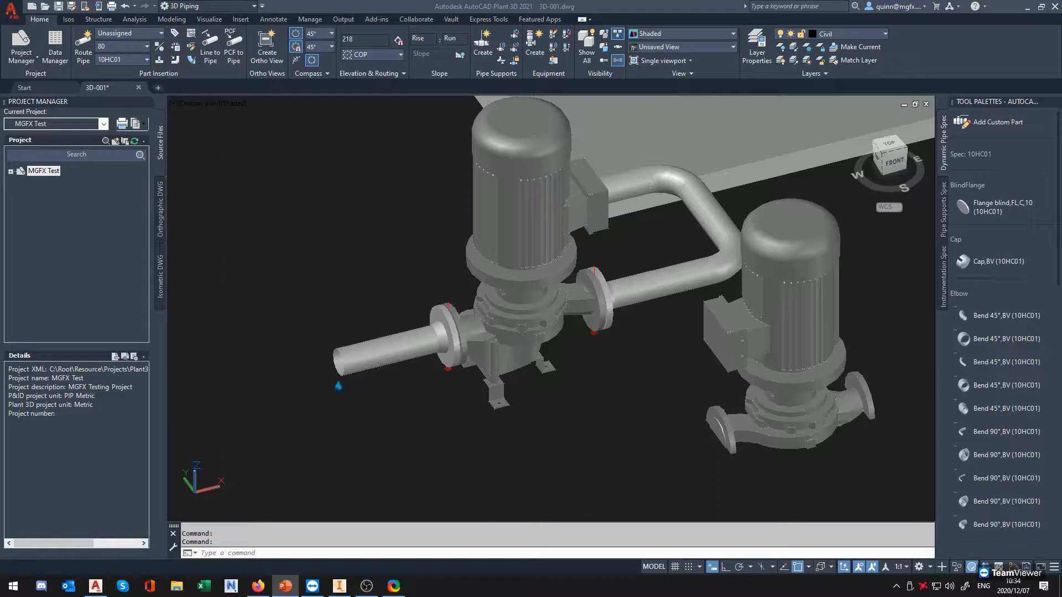
click(356, 320)
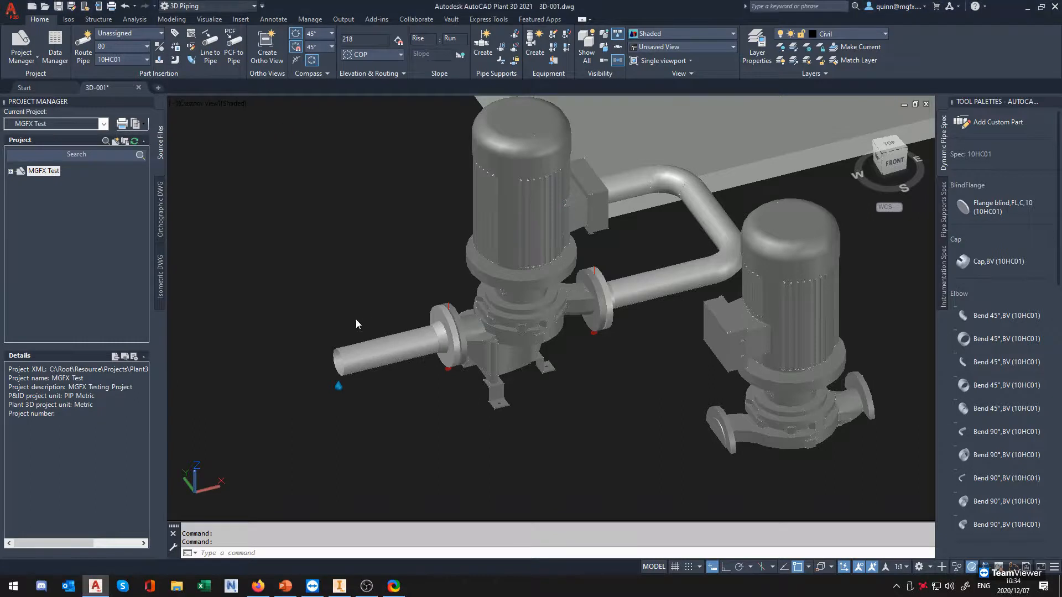
Inspect the routed pipework and the connected new pump alongside the unconnected older pump
scroll(456, 353, down, 3)
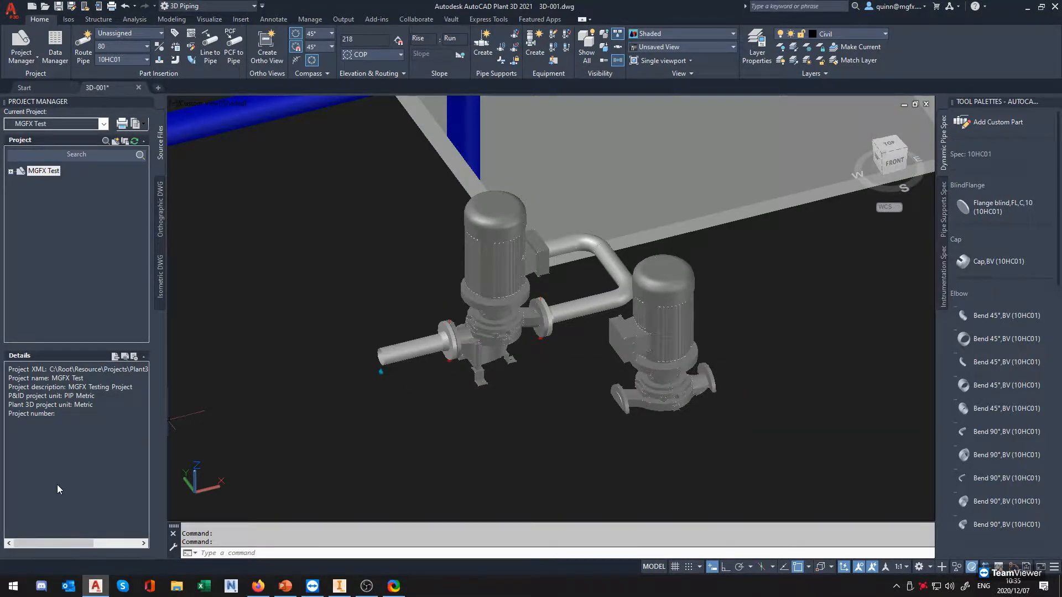
middle_drag(407, 428, 462, 390)
key(F8)
middle_drag(533, 406, 559, 396)
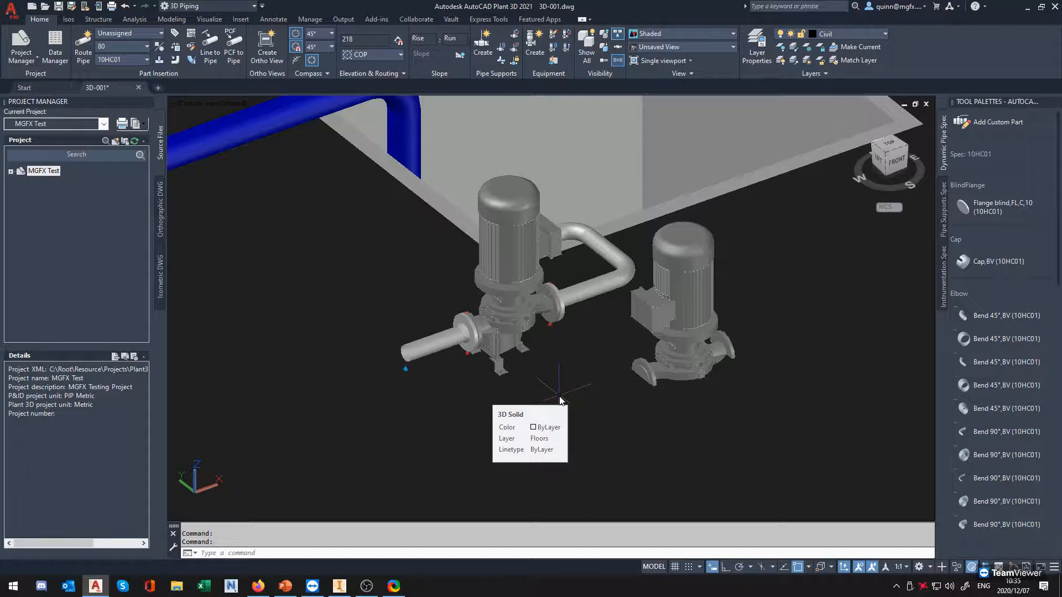
right_click(615, 258)
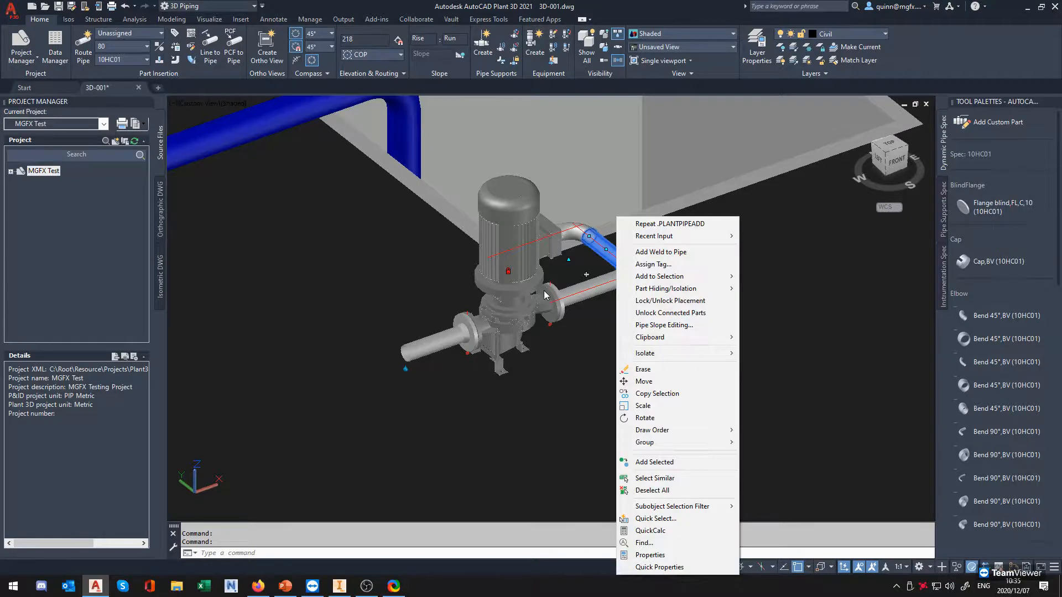
click(534, 310)
key(Escape)
scroll(562, 320, up, 4)
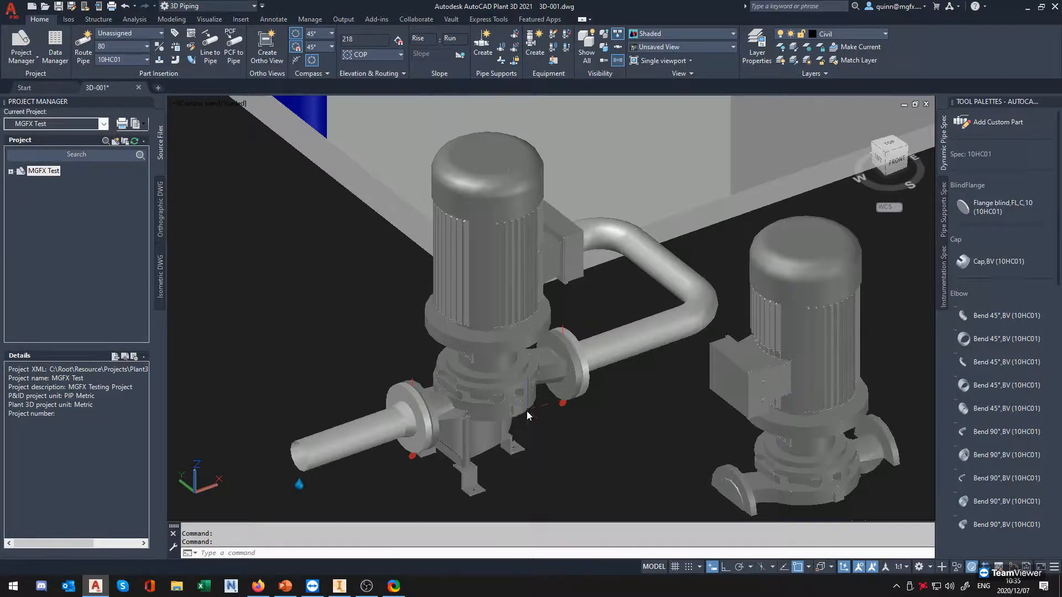
scroll(522, 410, up, 8)
scroll(544, 420, down, 7)
middle_drag(554, 421, 493, 375)
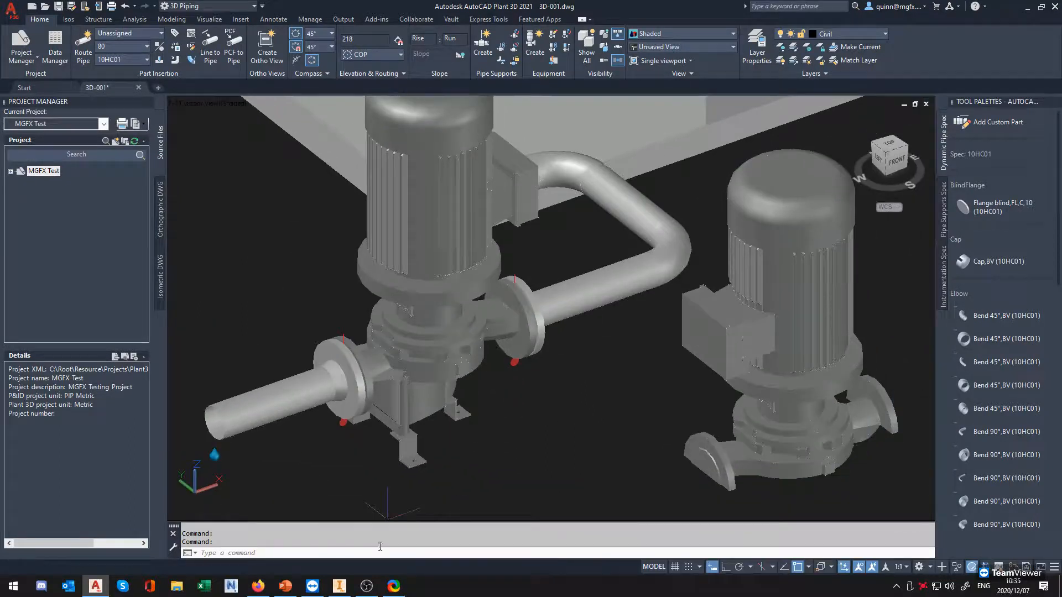
Switch to Inventor, finish the BIM Content environment and activate the pump assembly's Master level of detail
click(338, 586)
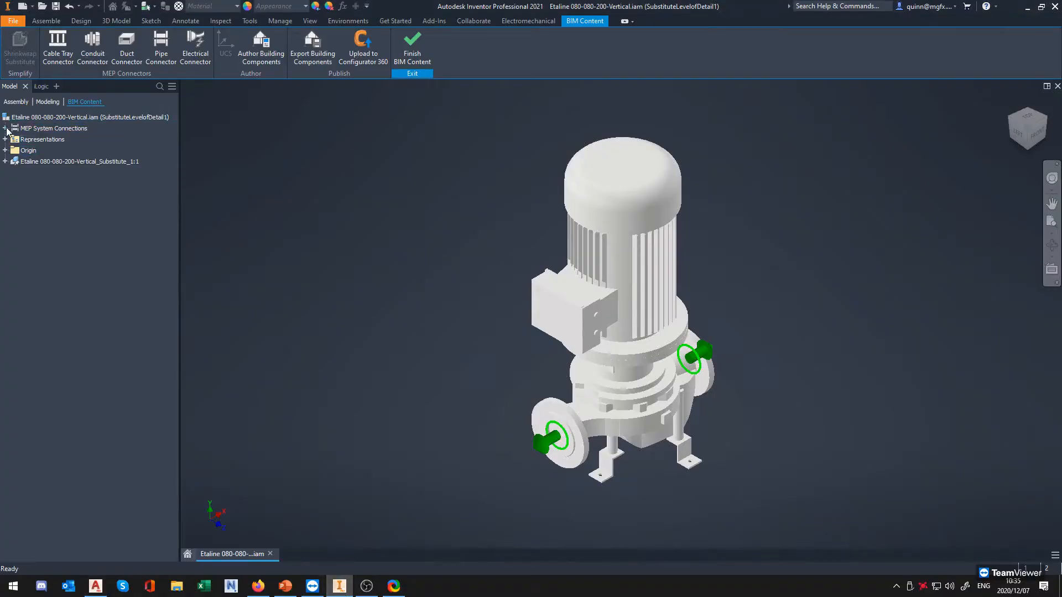
click(412, 47)
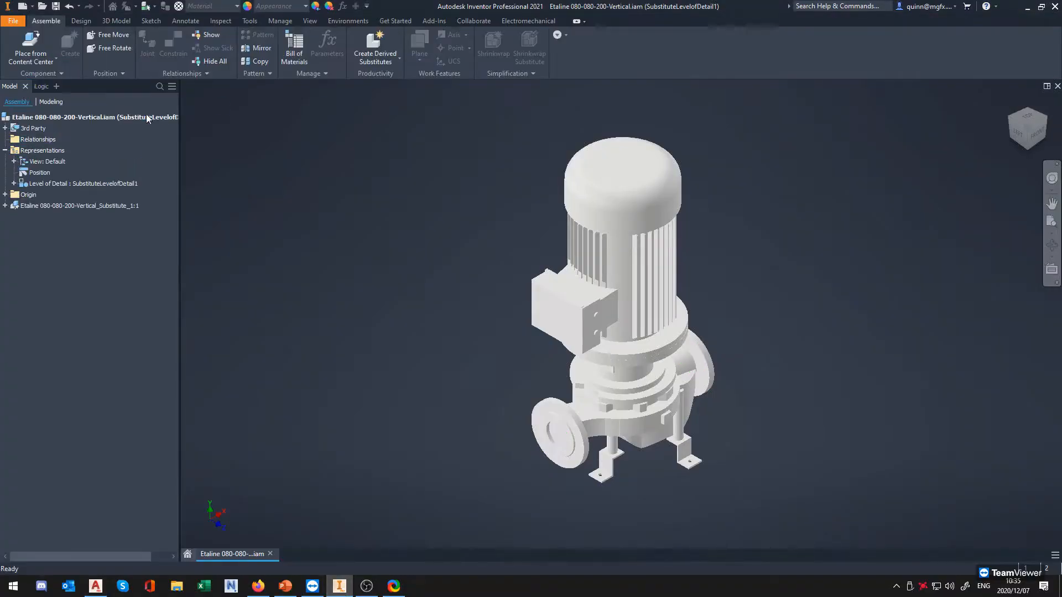
click(14, 184)
double_click(56, 194)
Examine the fully detailed pump's casing, flanges and base feet in the Master level of detail
middle_drag(584, 342, 432, 322)
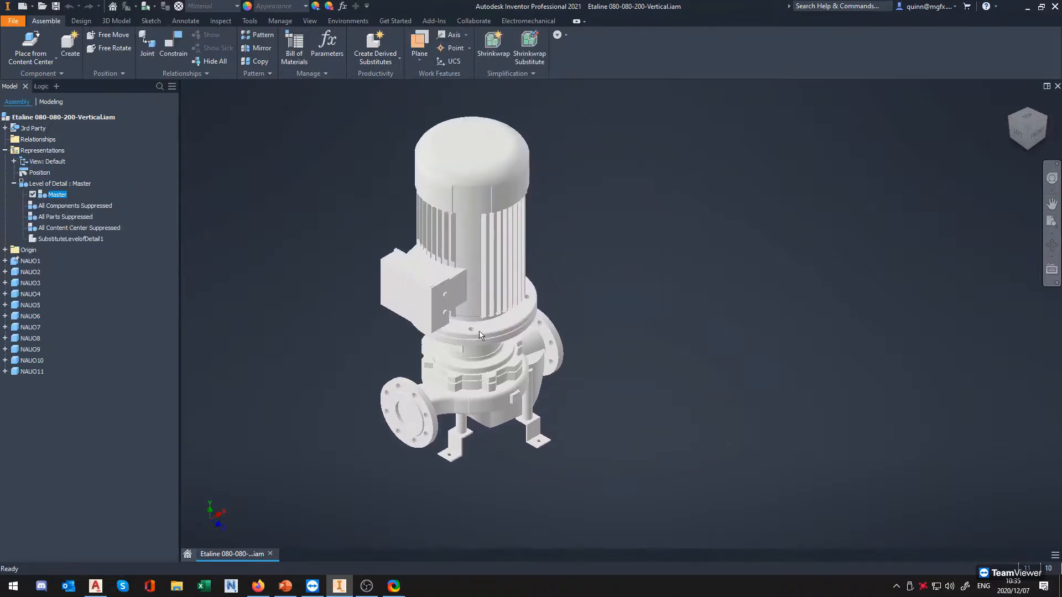
scroll(453, 406, up, 1)
scroll(515, 390, down, 3)
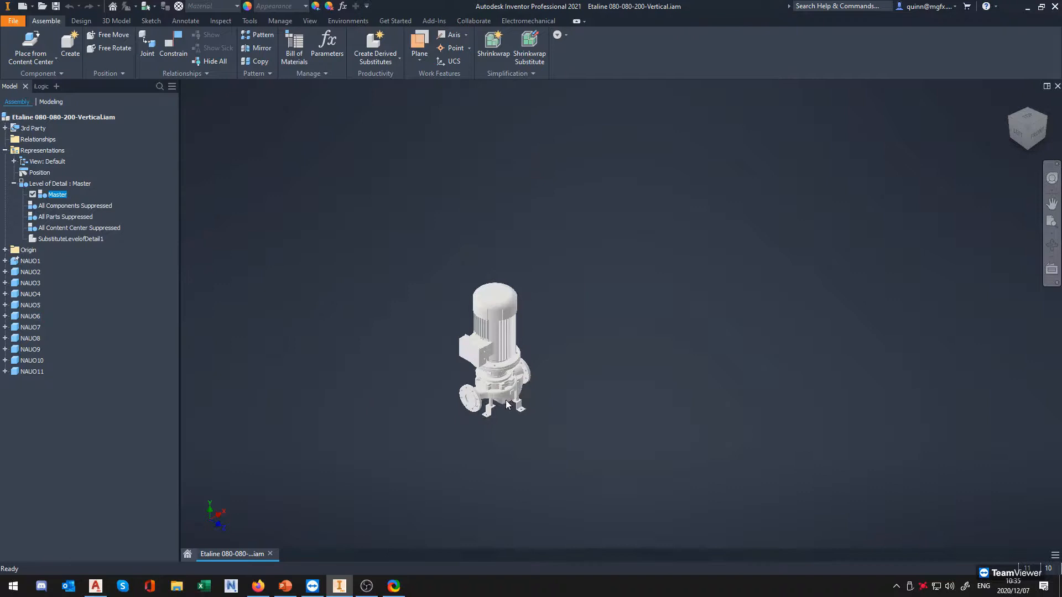
scroll(506, 376, up, 4)
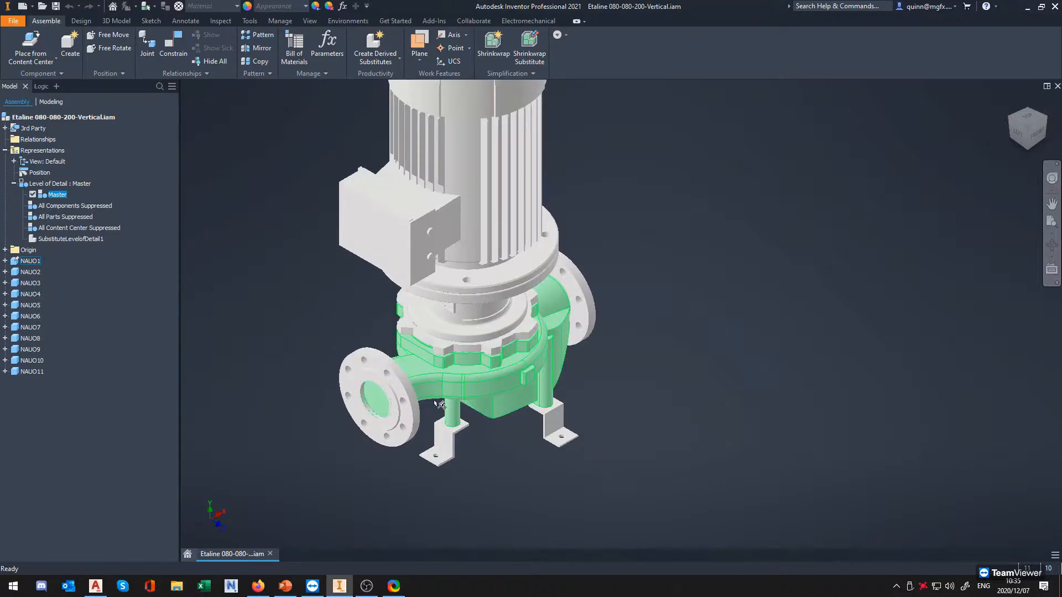
scroll(515, 371, down, 2)
scroll(516, 371, up, 4)
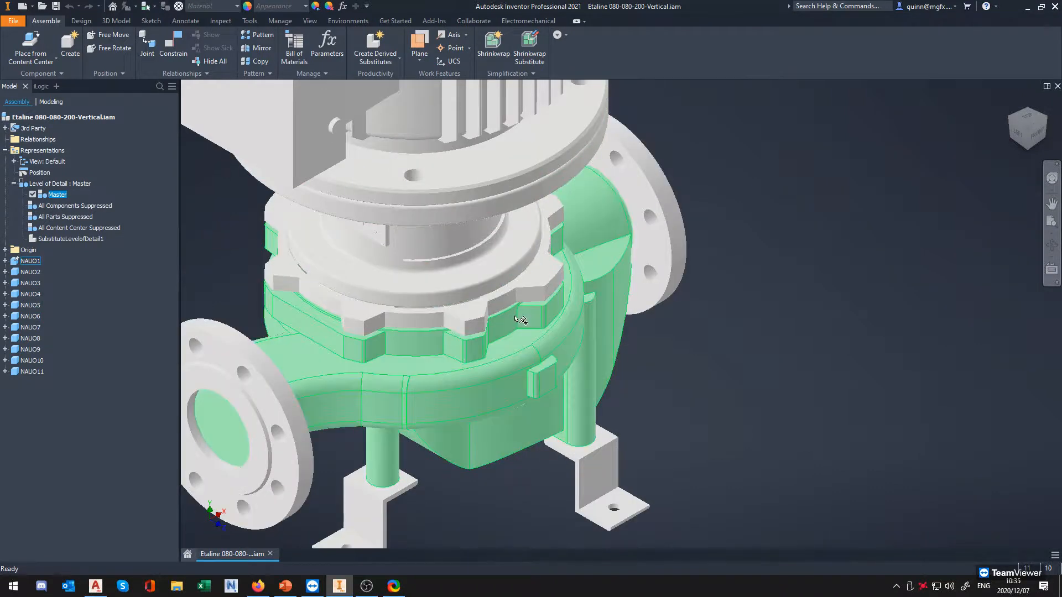
scroll(531, 346, down, 4)
middle_drag(506, 333, 519, 370)
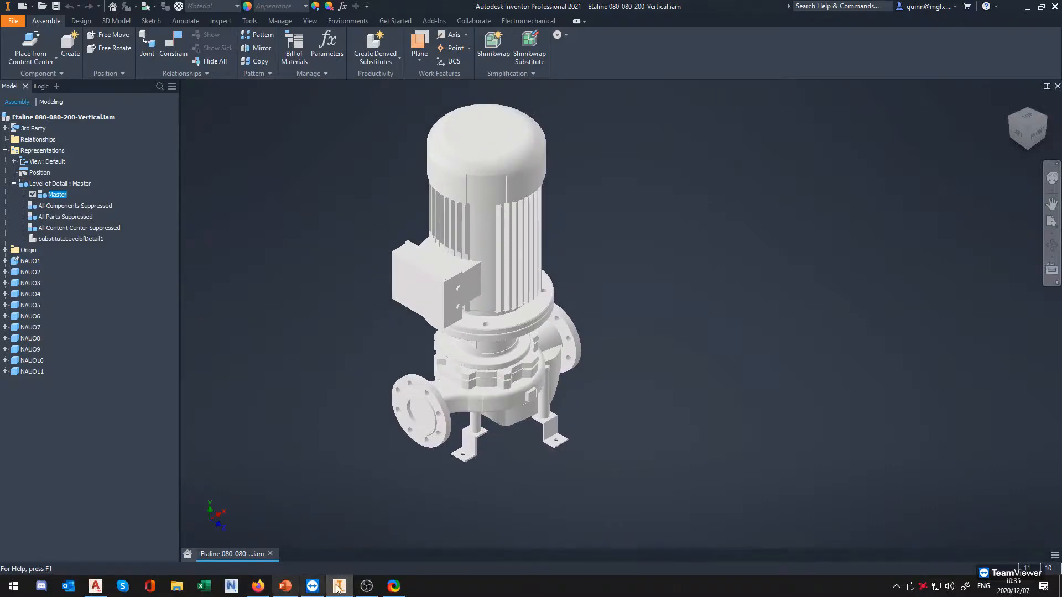
Switch back to AutoCAD Plant 3D and compare the piped new pump with the older pump beside it
click(95, 586)
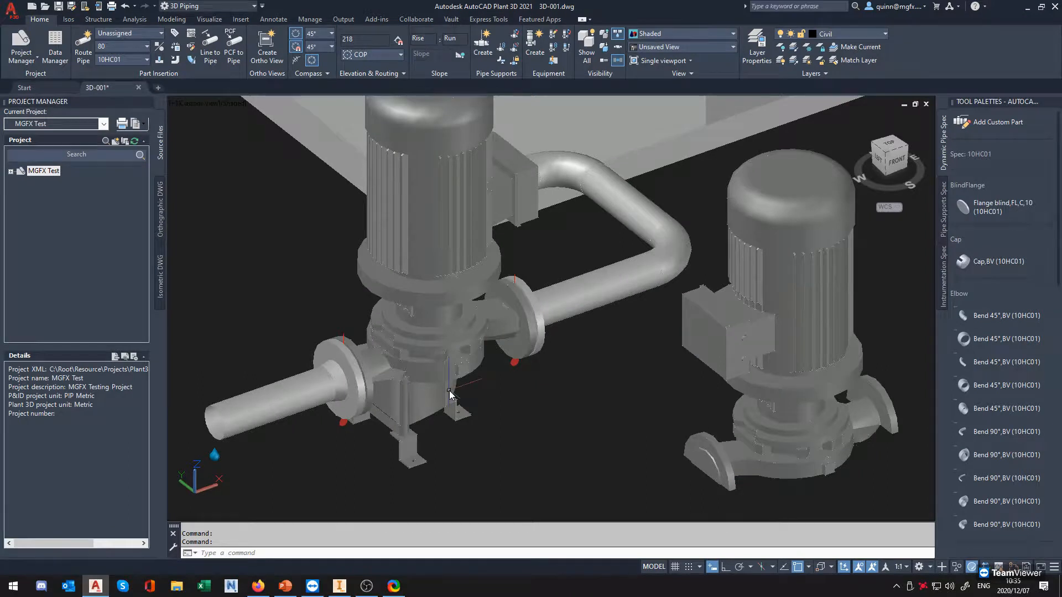
scroll(449, 391, up, 2)
scroll(448, 380, down, 4)
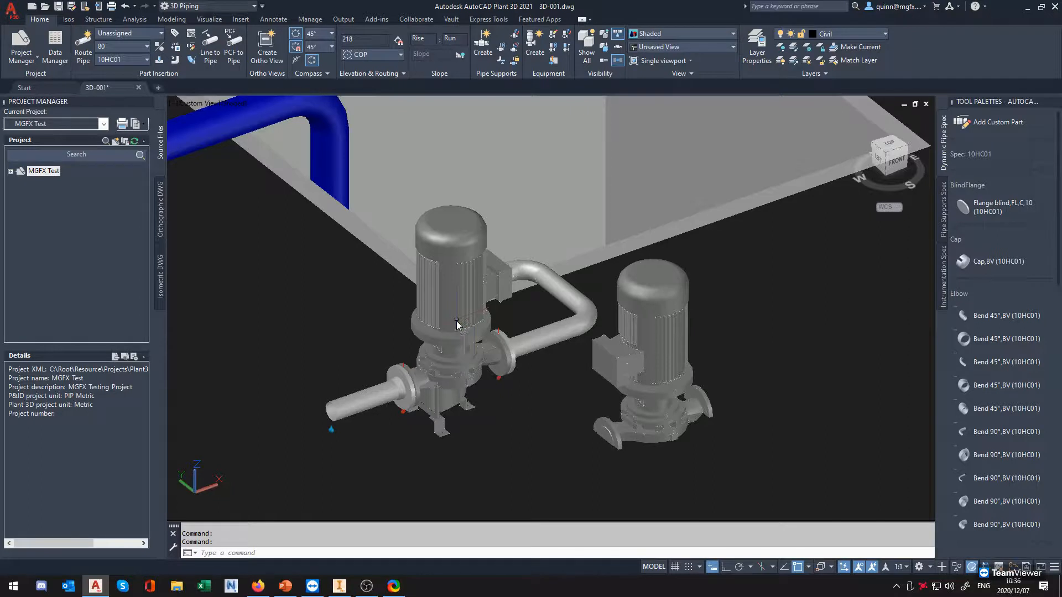
scroll(474, 359, up, 2)
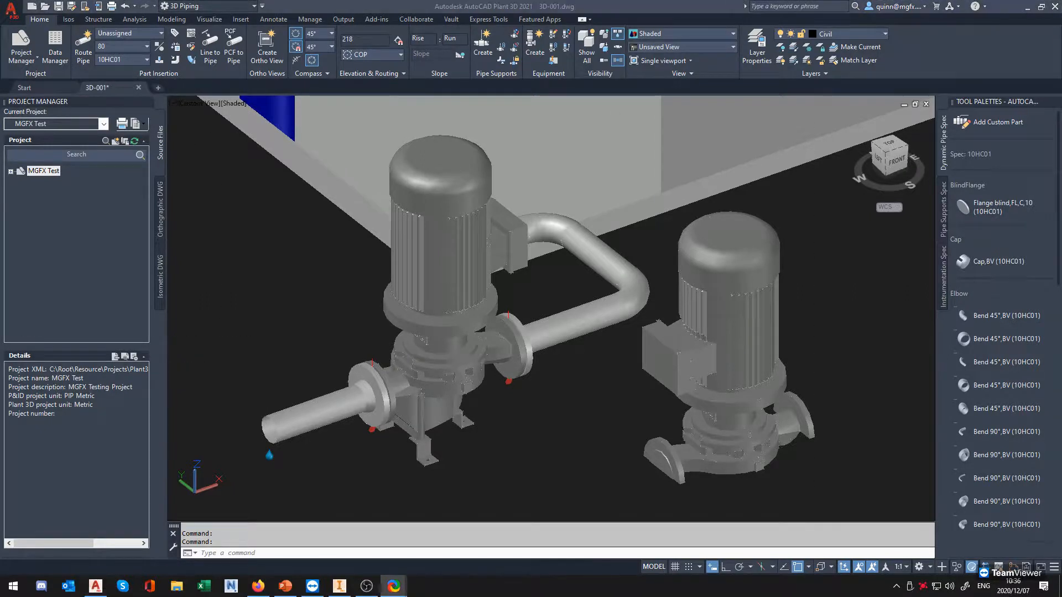
scroll(397, 303, down, 3)
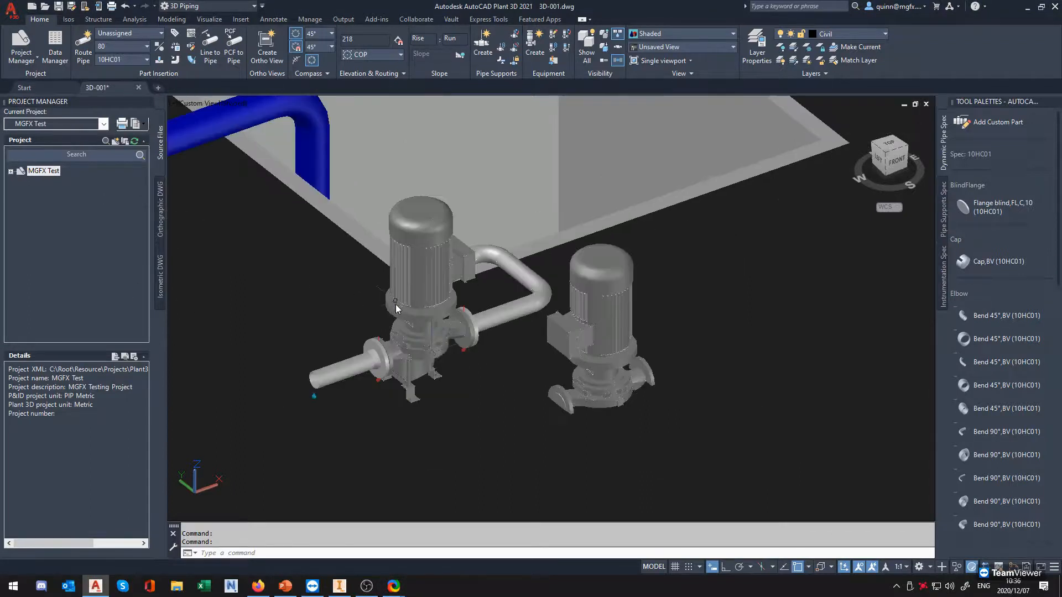
shift+middle_drag(442, 374, 469, 383)
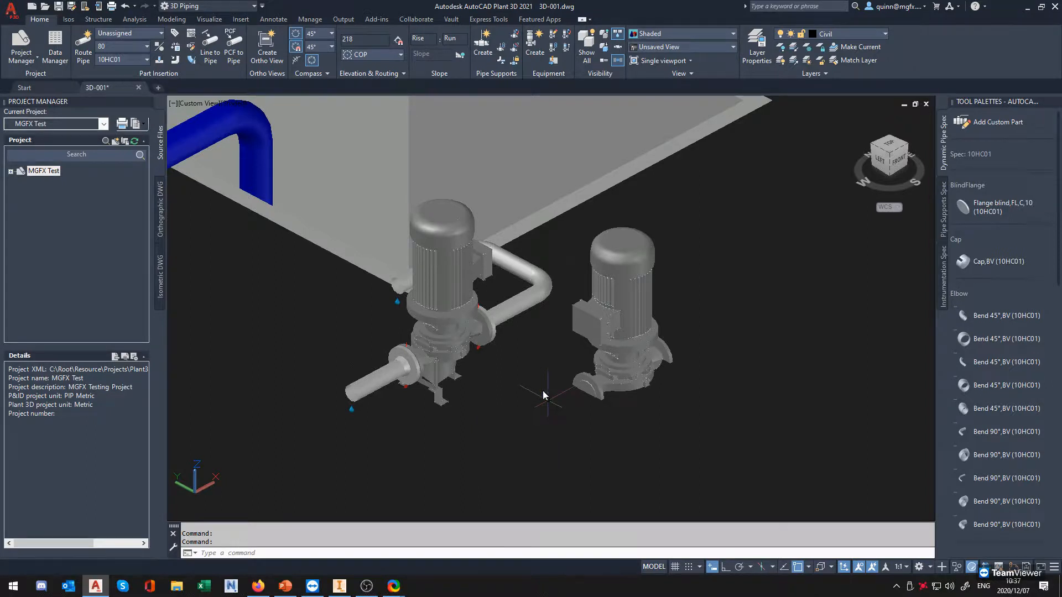
middle_drag(512, 274, 594, 279)
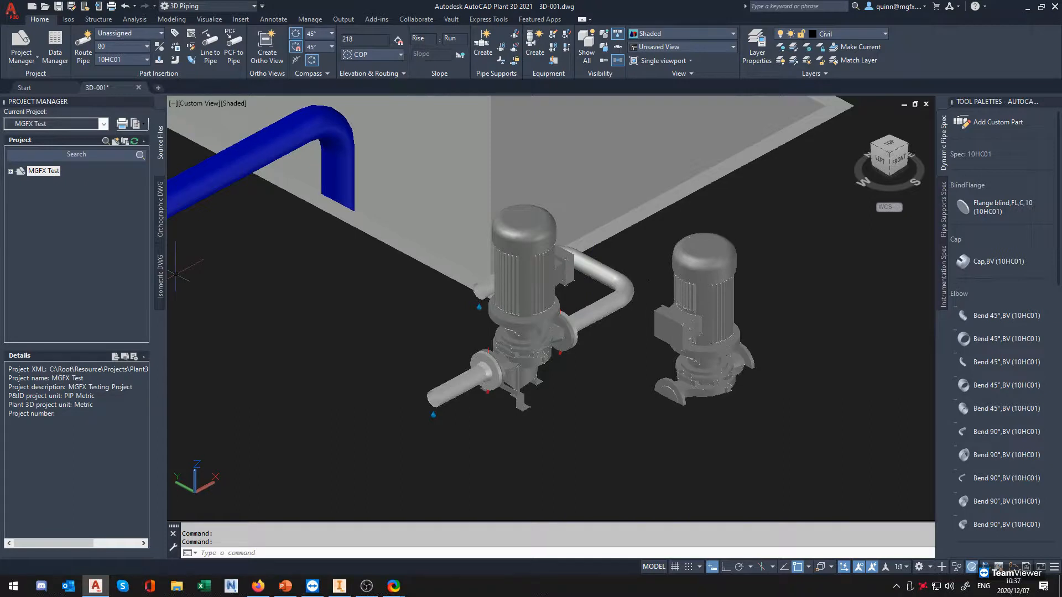
Switch to PowerPoint and show the Outro and Questions slide full screen
key(alt+Tab)
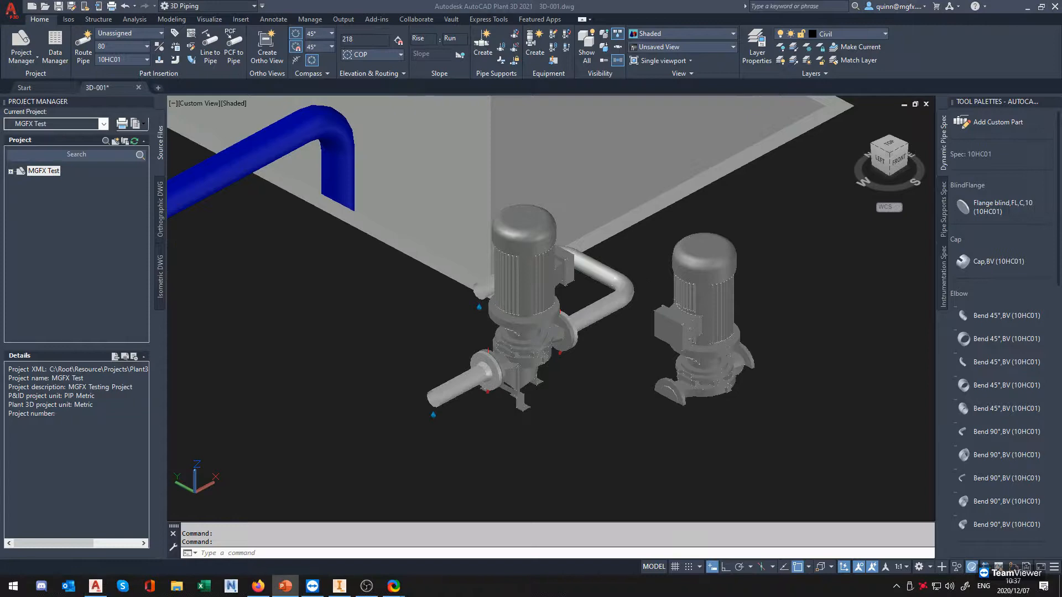
key(shift+F5)
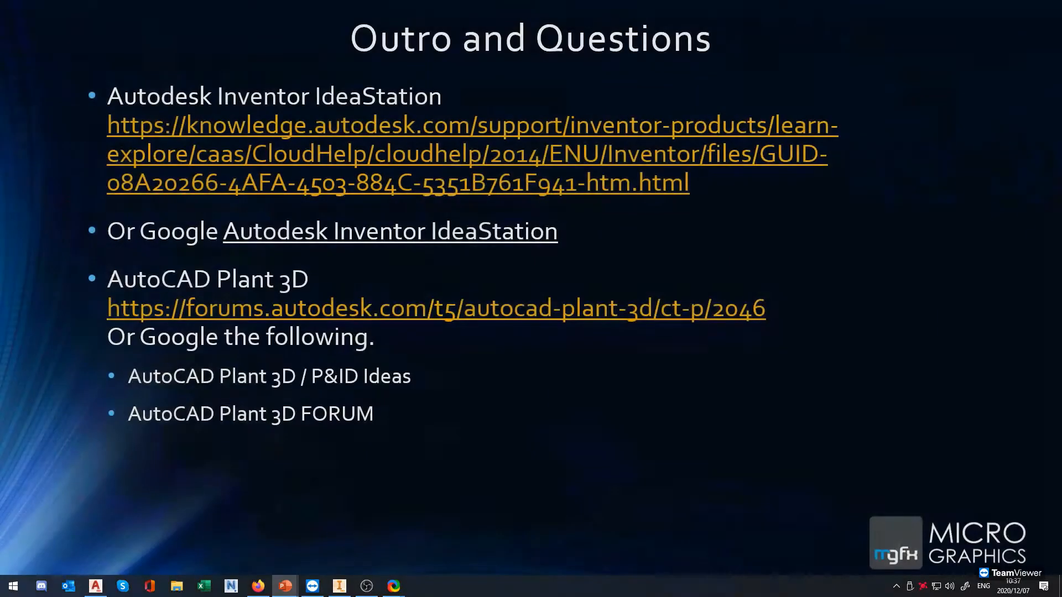